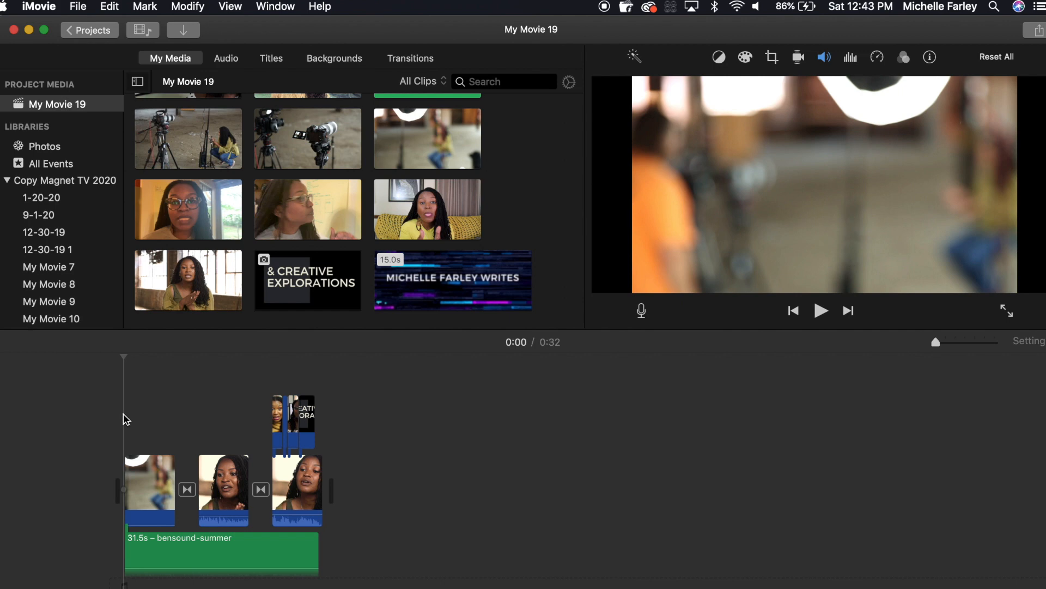
- Add the Line title over the first clip at the start of the timeline and extend it to 5.4 s
click(270, 59)
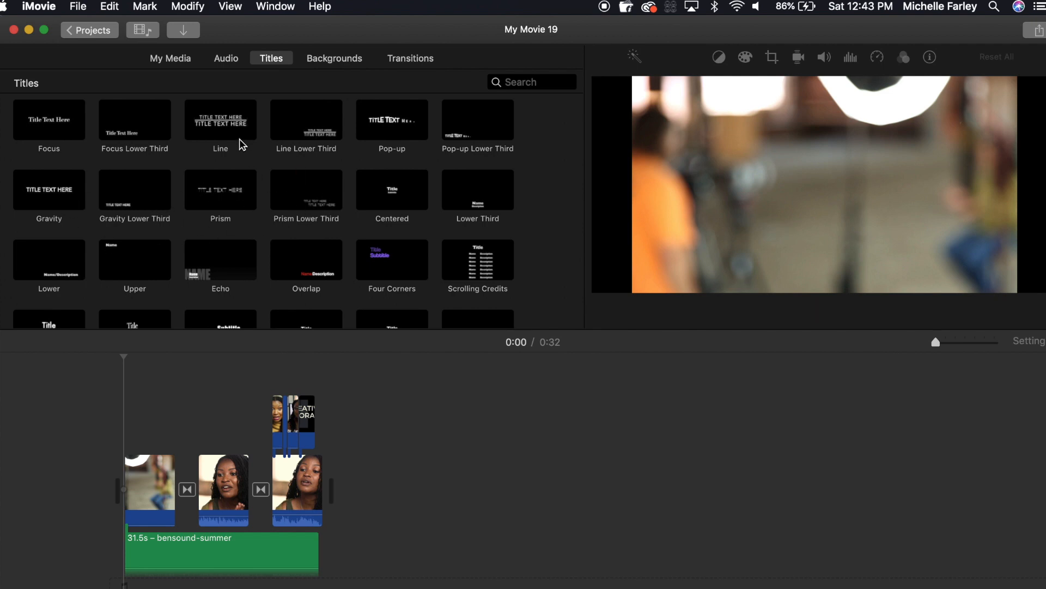
mouse_move(226, 129)
mouse_down()
mouse_move(201, 175)
mouse_move(182, 338)
mouse_move(152, 407)
mouse_move(83, 393)
mouse_move(92, 410)
mouse_up()
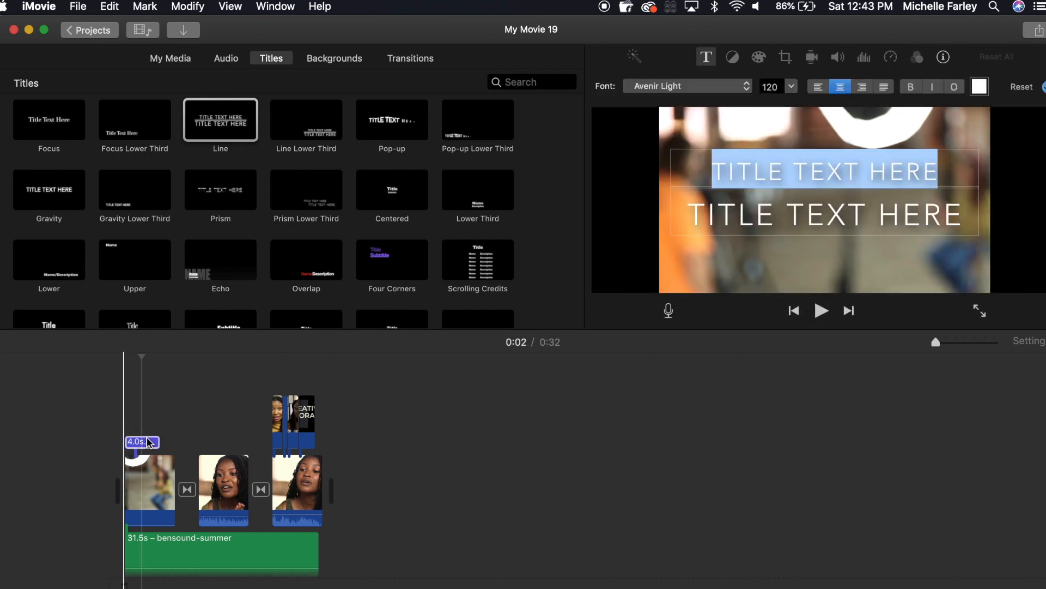
drag(158, 442, 158, 442)
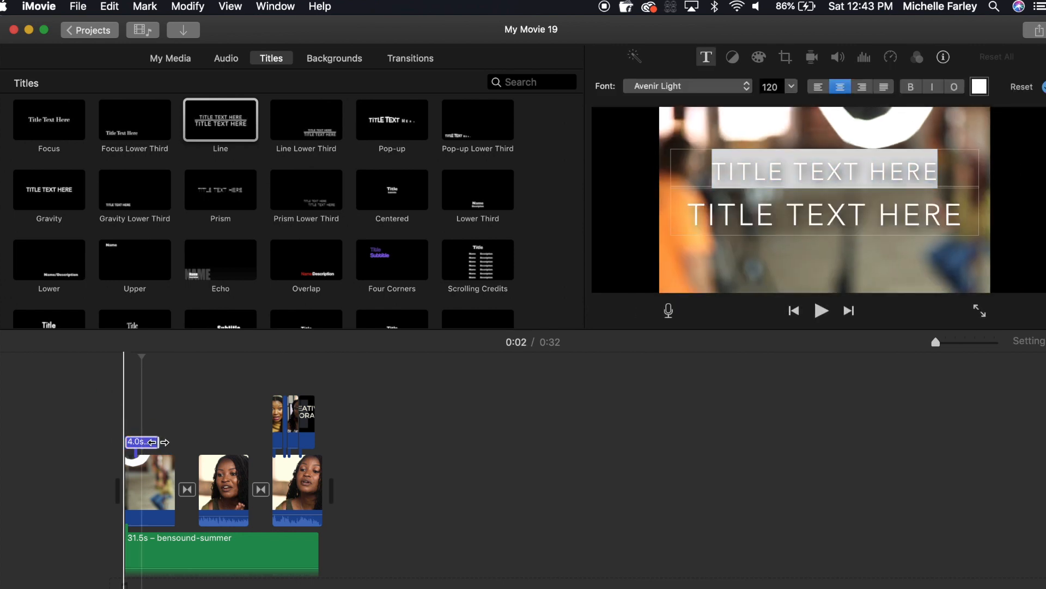
drag(157, 441, 173, 441)
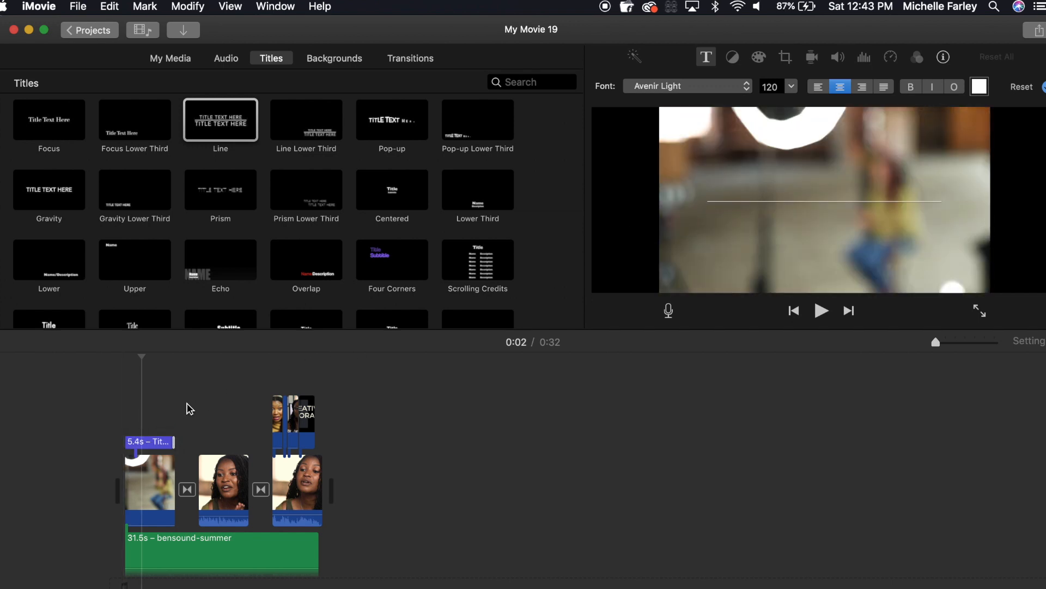
- Replace the title's first line with the creator's full name followed by WRITES, and clear the second line
double_click(159, 442)
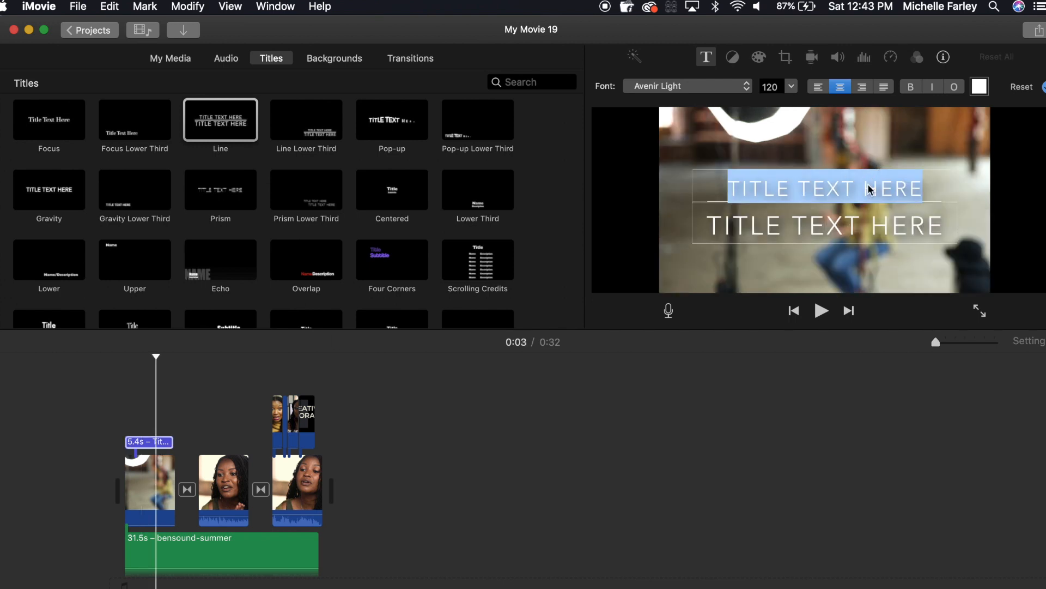
text(MICHE)
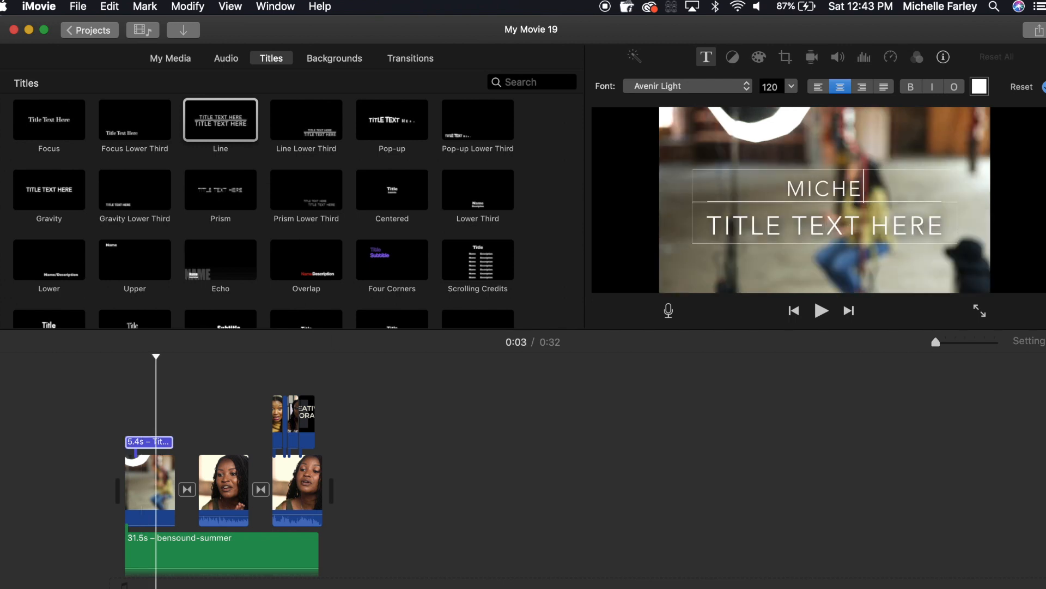
text(LLE FARLEY)
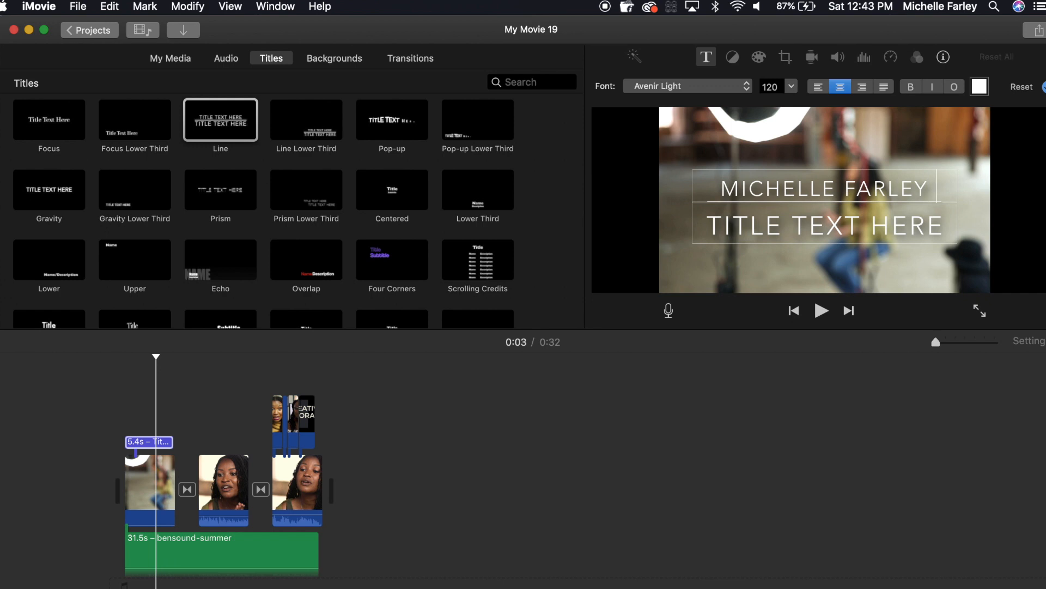
text( WRITES)
drag(945, 223, 705, 224)
key(BackSpace)
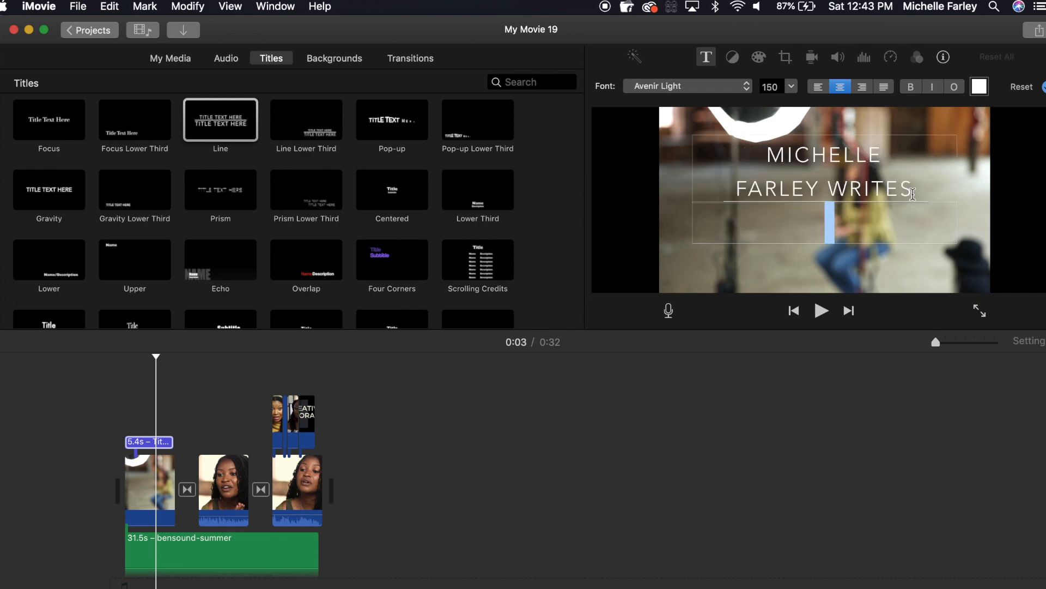
- Set the font size of the title's name line to 100 and apply the title edits
drag(919, 187, 720, 149)
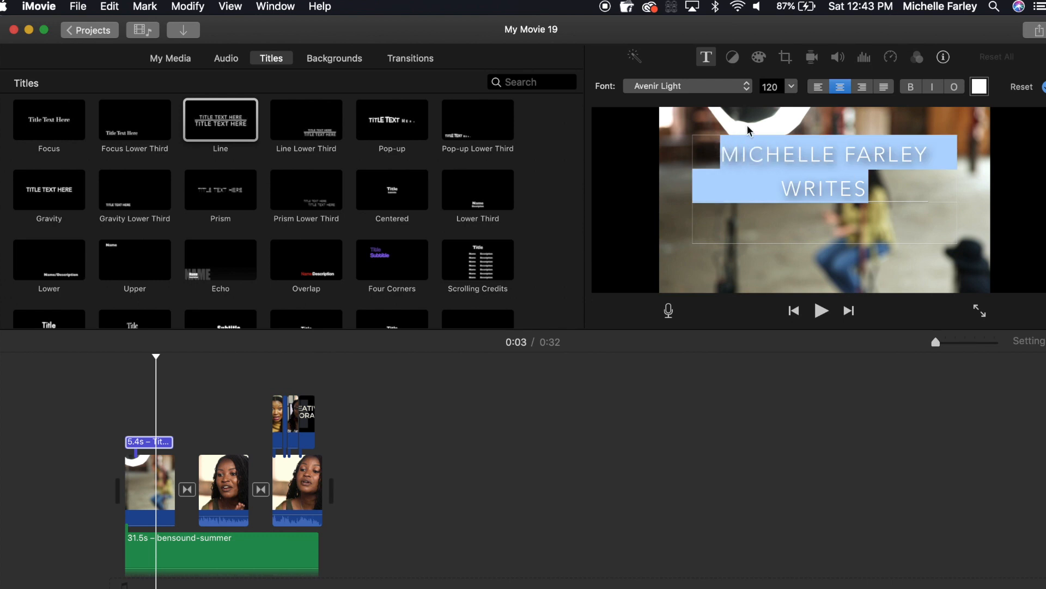
click(770, 91)
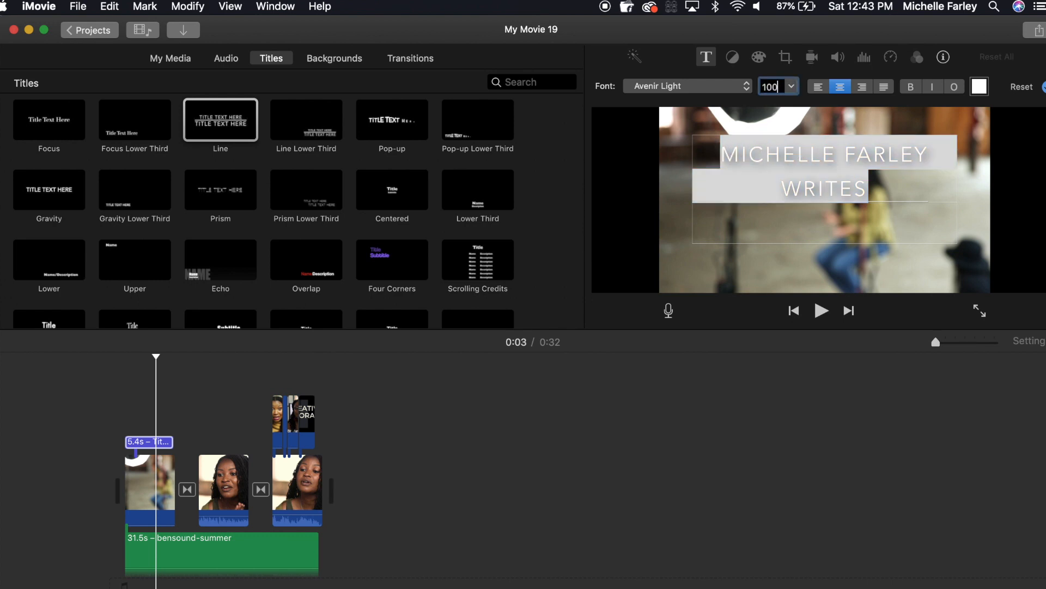
text(100)
key(Return)
click(1009, 219)
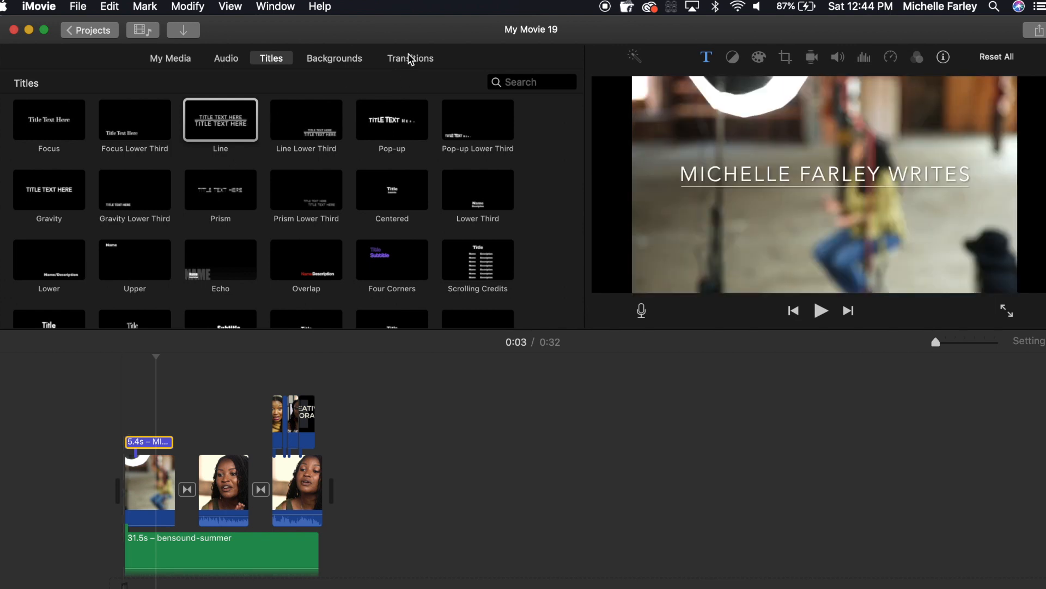
- Add a transition at the very start of the timeline, before the first clip
click(411, 58)
drag(141, 160, 34, 478)
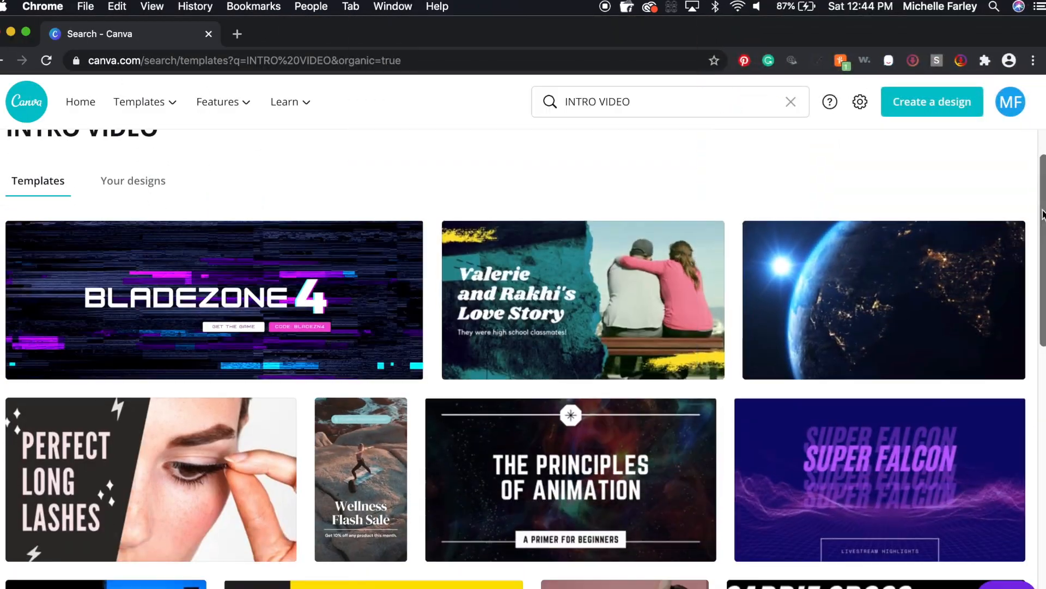
- Switch to Canva, browse the INTRO VIDEO templates and open the Winter Sitewide Sale template for editing
scroll(1042, 214, down, 3)
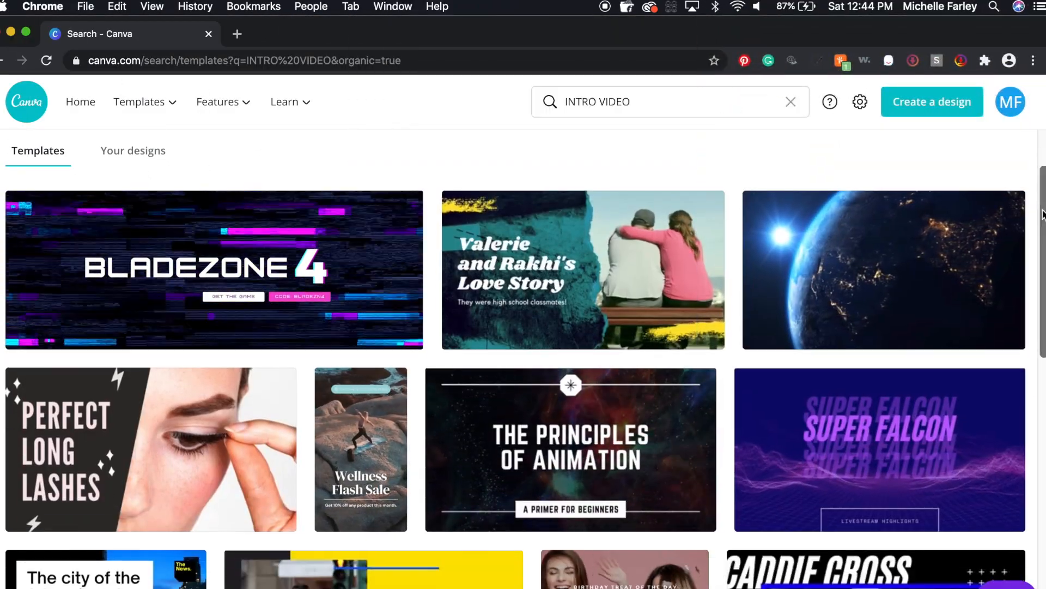
scroll(1042, 214, down, 5)
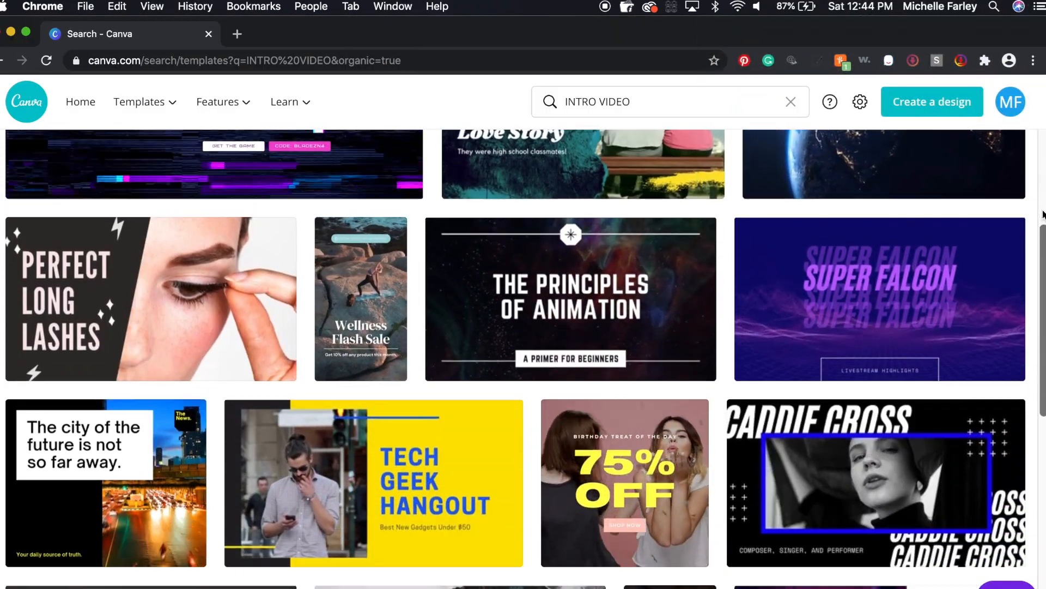
scroll(1042, 213, down, 7)
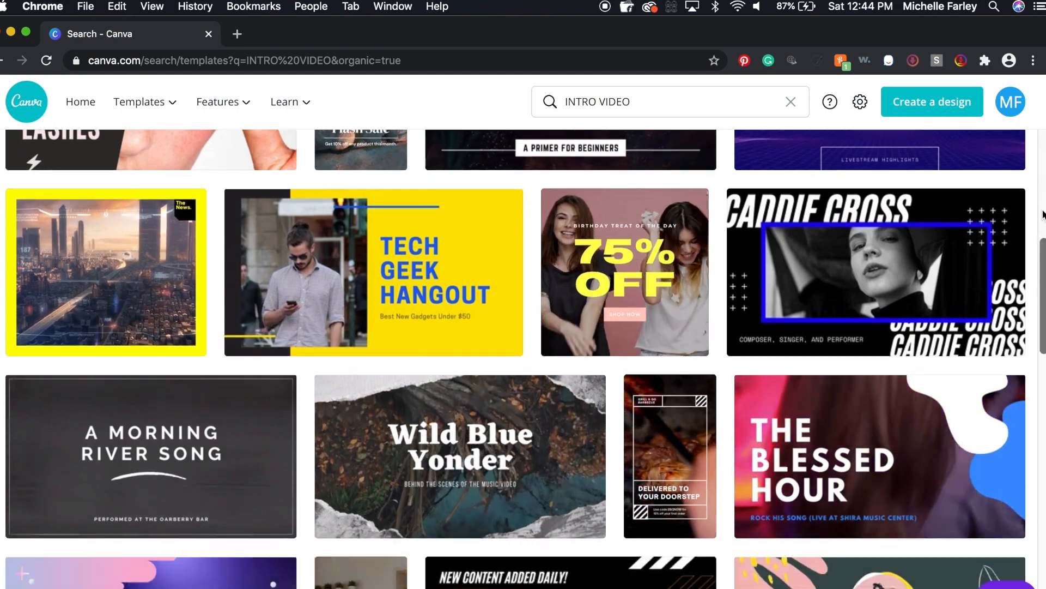
scroll(1042, 214, down, 3)
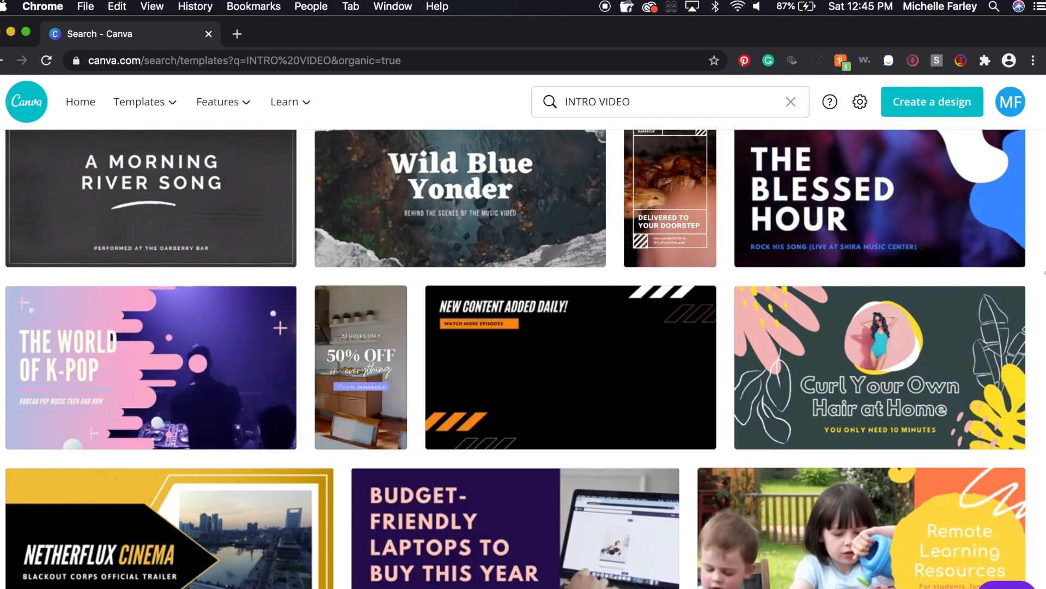
scroll(1042, 276, down, 7)
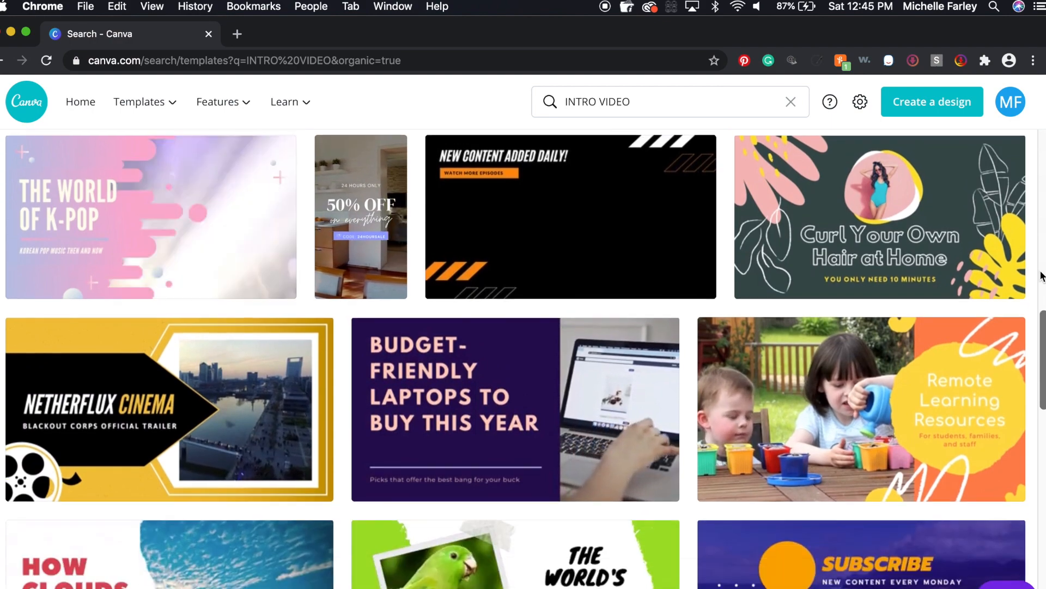
scroll(1042, 276, down, 2)
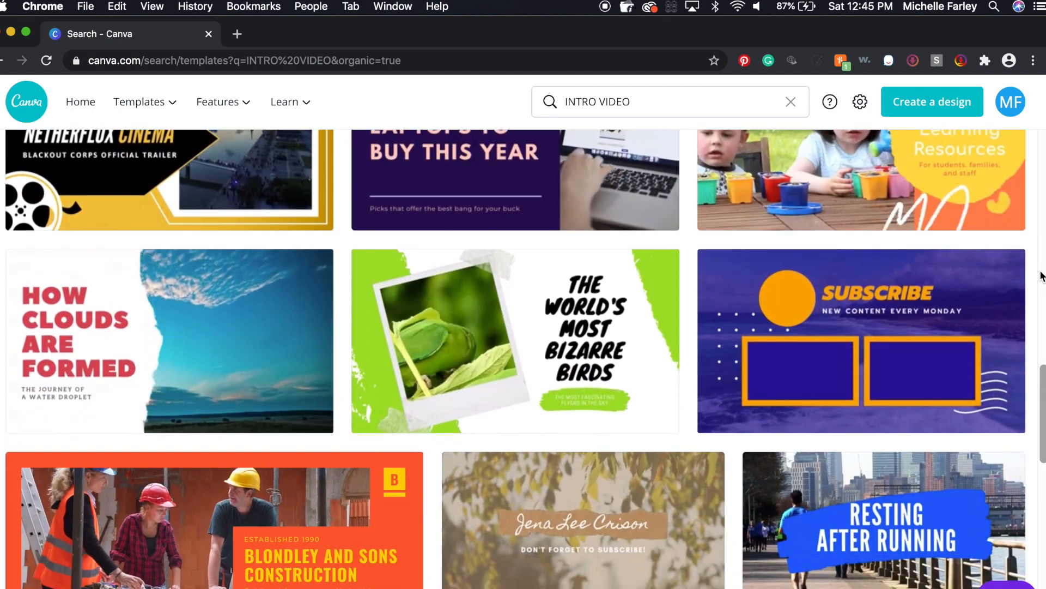
scroll(1042, 276, down, 3)
scroll(1042, 276, down, 7)
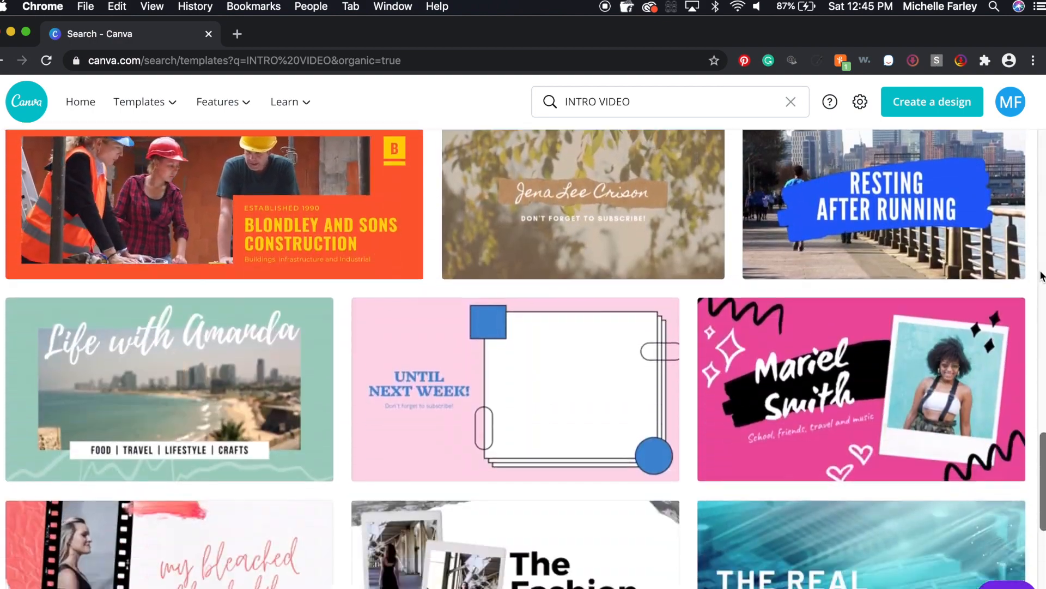
scroll(1042, 276, down, 7)
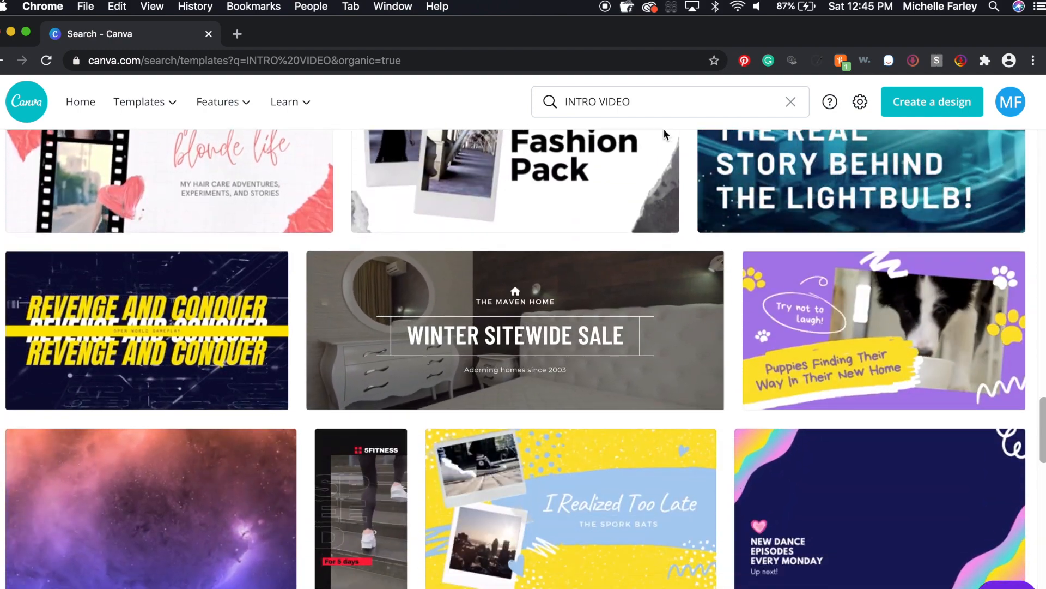
mouse_move(694, 367)
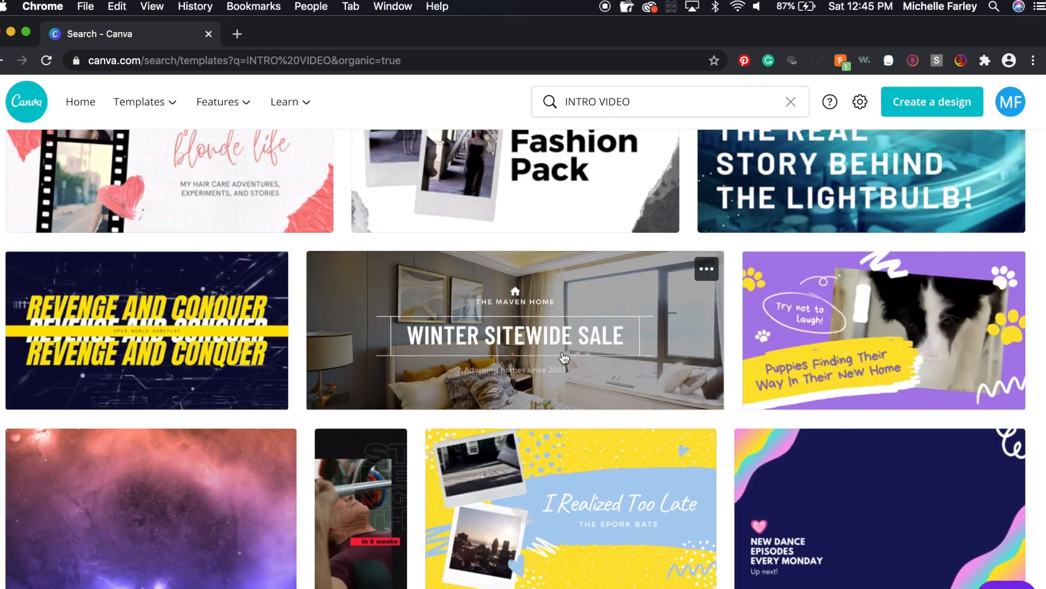
click(562, 377)
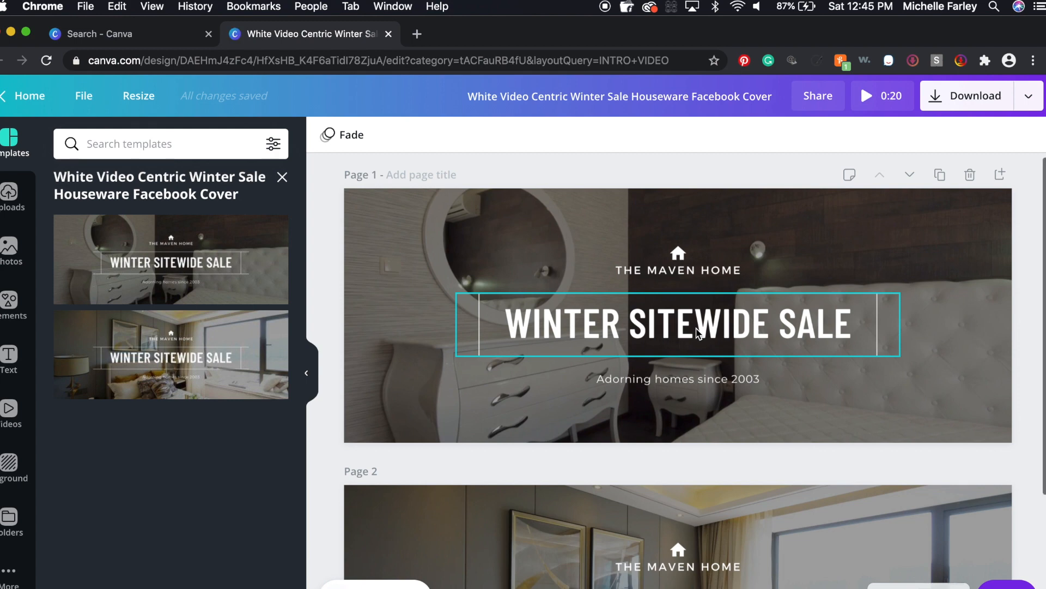
- Replace the page 1 headline with the creator's full name followed by WRITES, and enlarge its group to font size 52.8
double_click(698, 330)
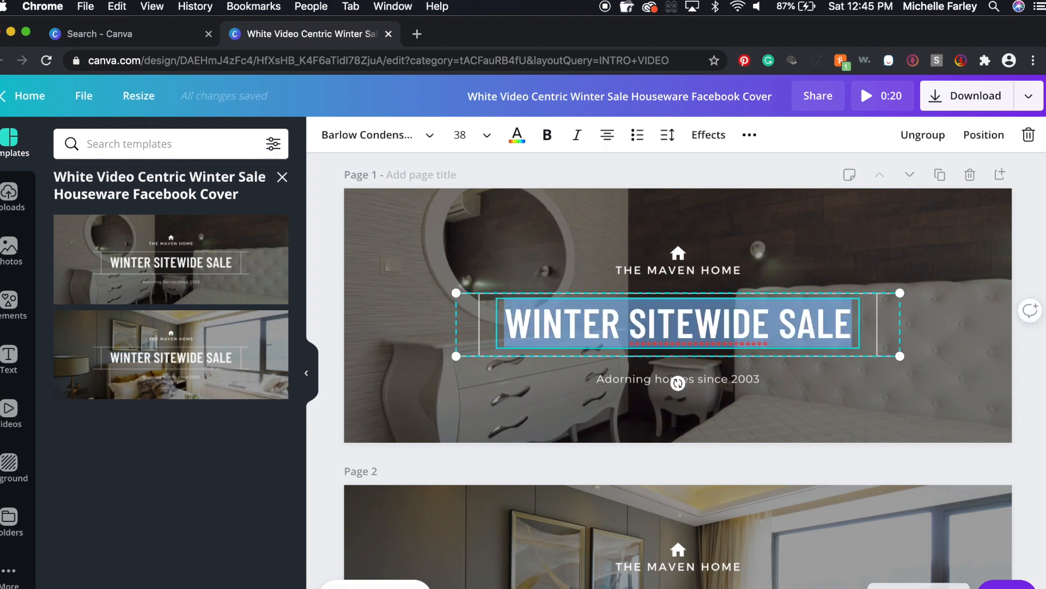
text(MICHELLE FARLEY WRITES)
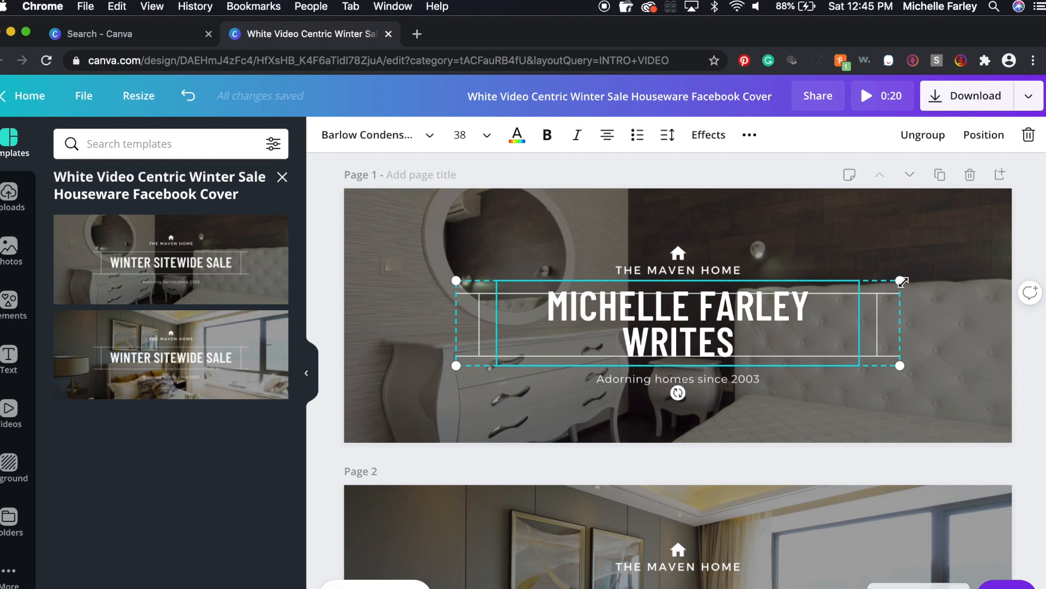
drag(902, 281, 984, 281)
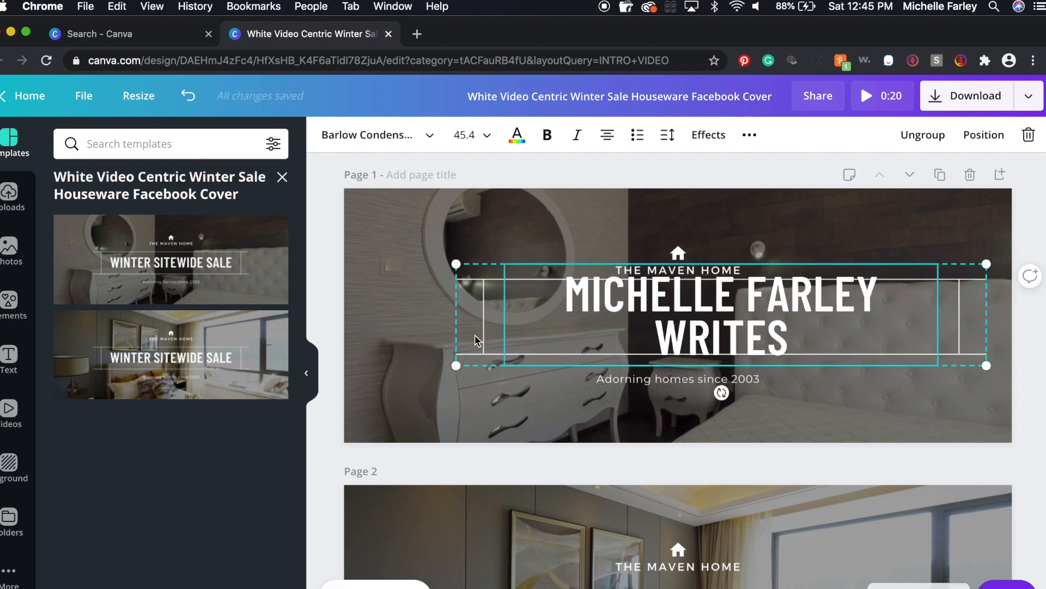
drag(456, 364, 373, 391)
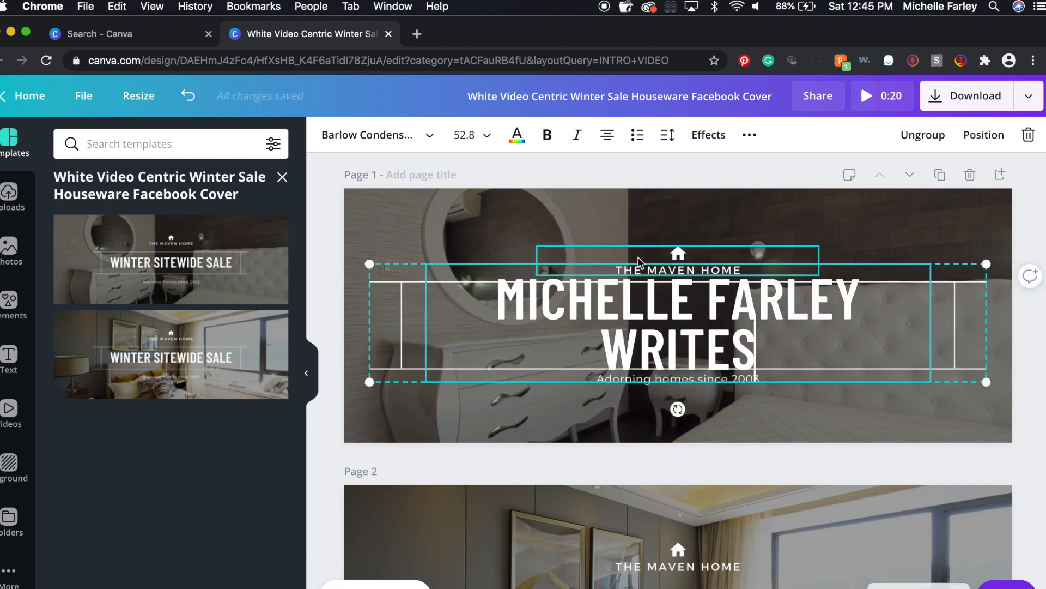
- Ungroup the house icon from the THE MAVEN HOME text on page 1 and delete the icon
click(596, 263)
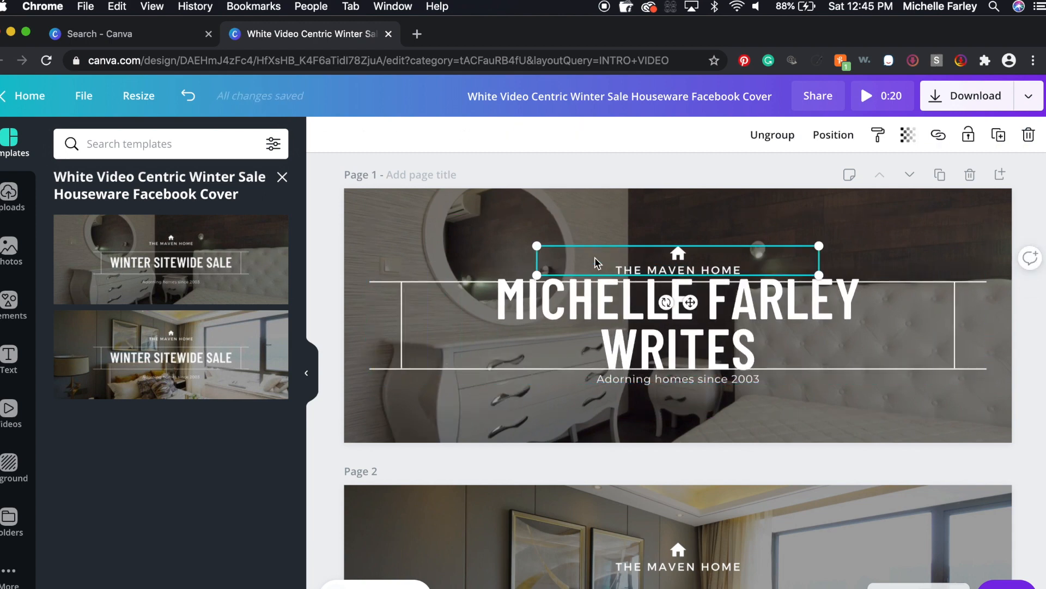
click(770, 138)
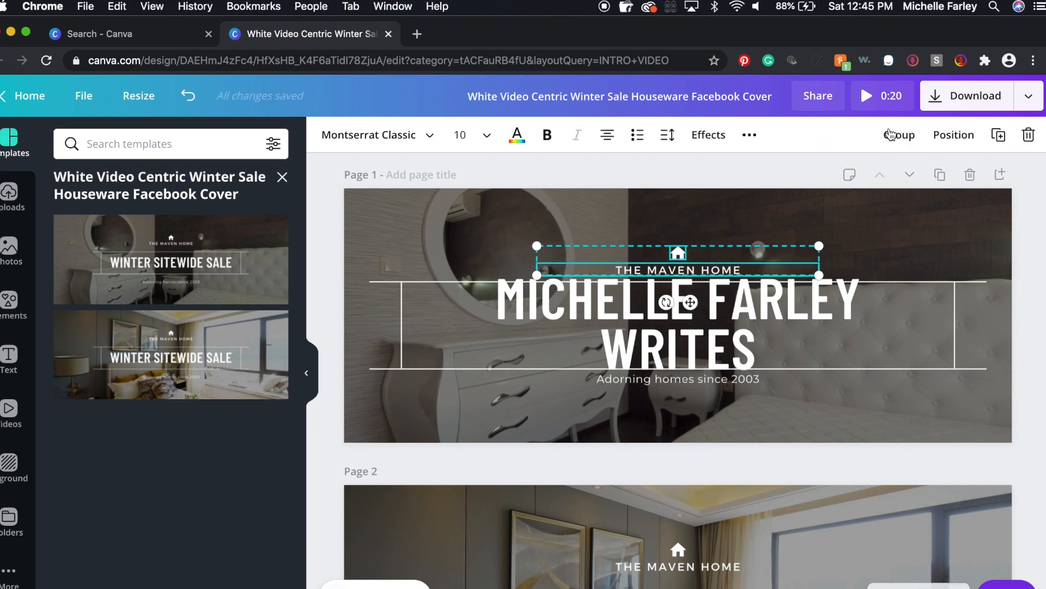
click(825, 191)
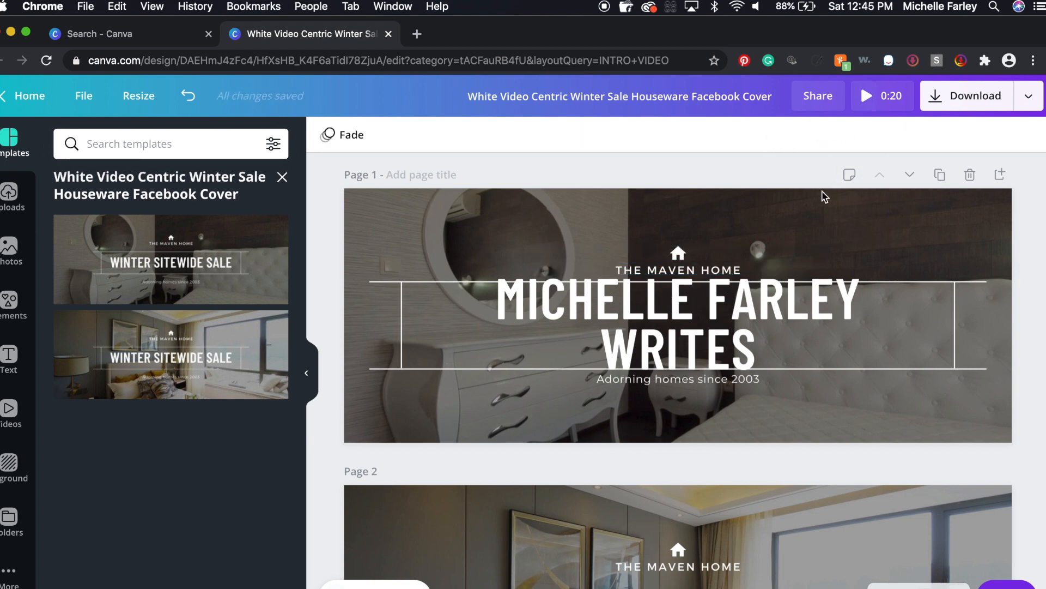
click(679, 253)
key(Delete)
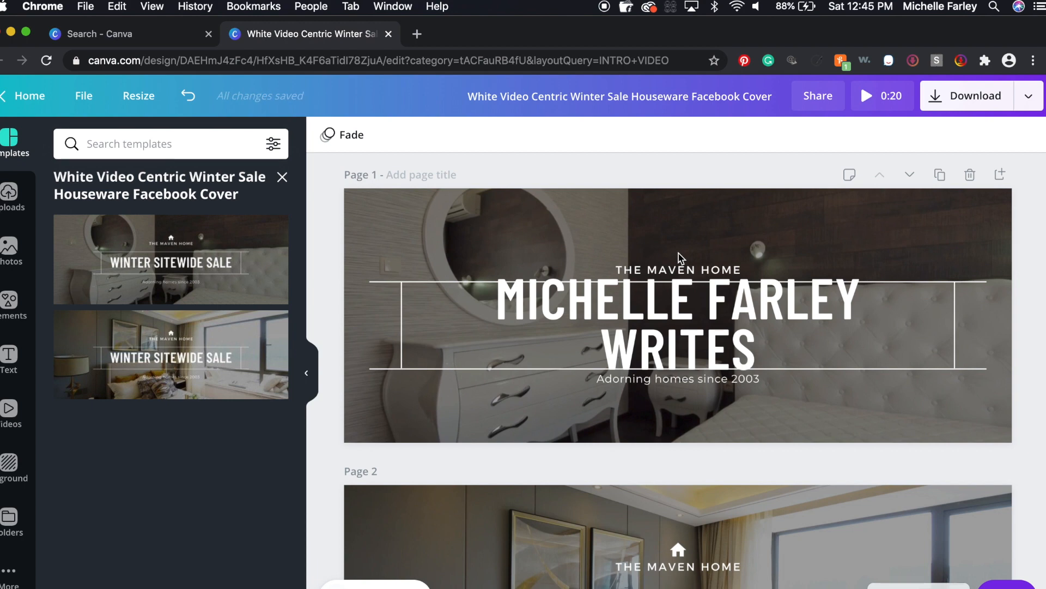
- Move the page 1 headline group down and the THE MAVEN HOME text up to separate them
click(677, 292)
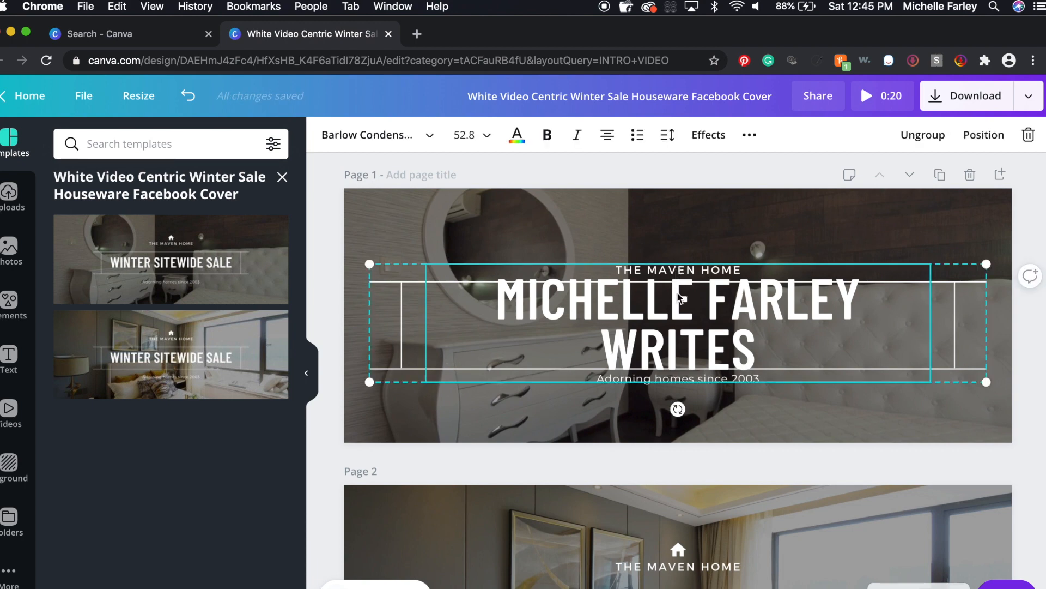
drag(677, 293, 677, 316)
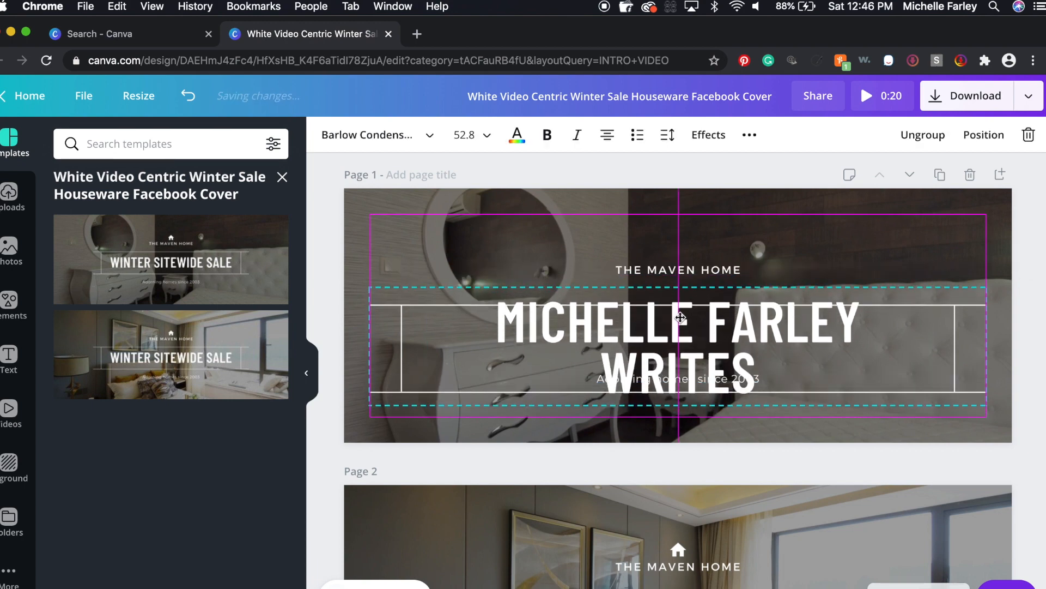
drag(664, 272, 659, 254)
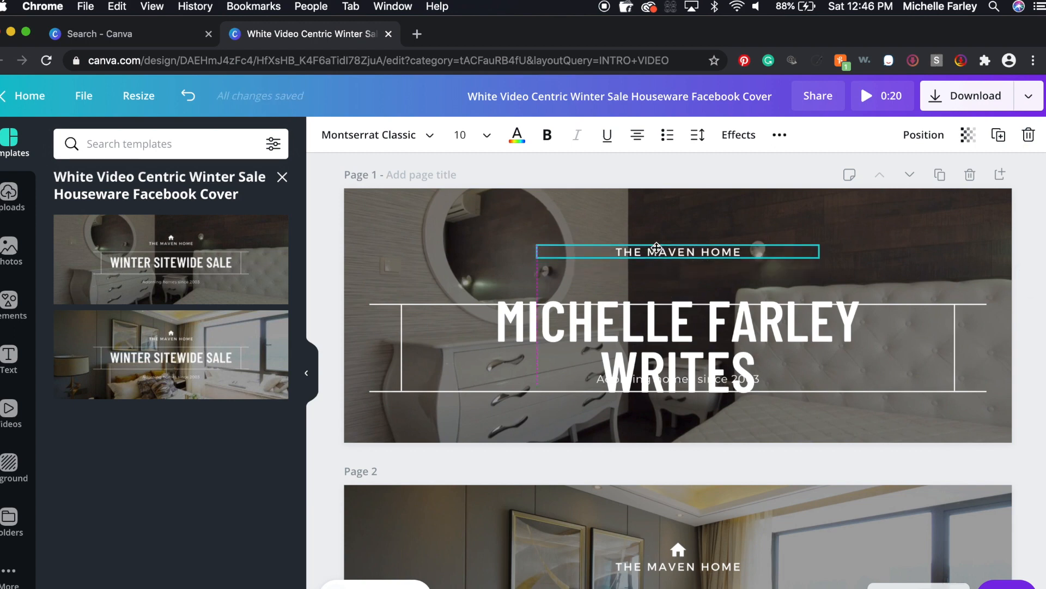
- Replace the THE MAVEN HOME text on page 1 with PASSION| PRODUCTIVITY| PROFITS
triple_click(658, 251)
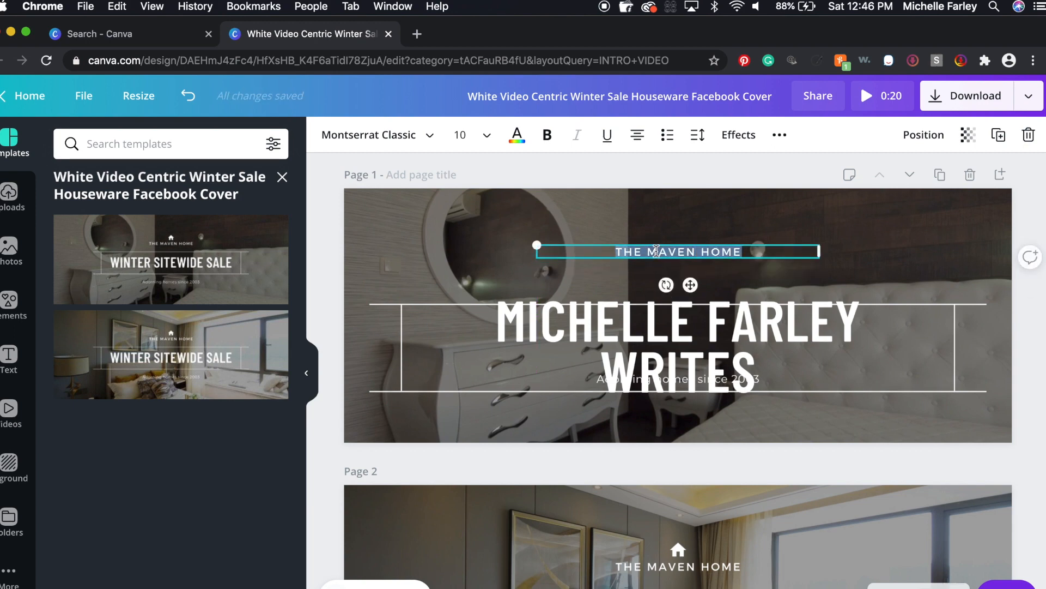
text(PASSIO)
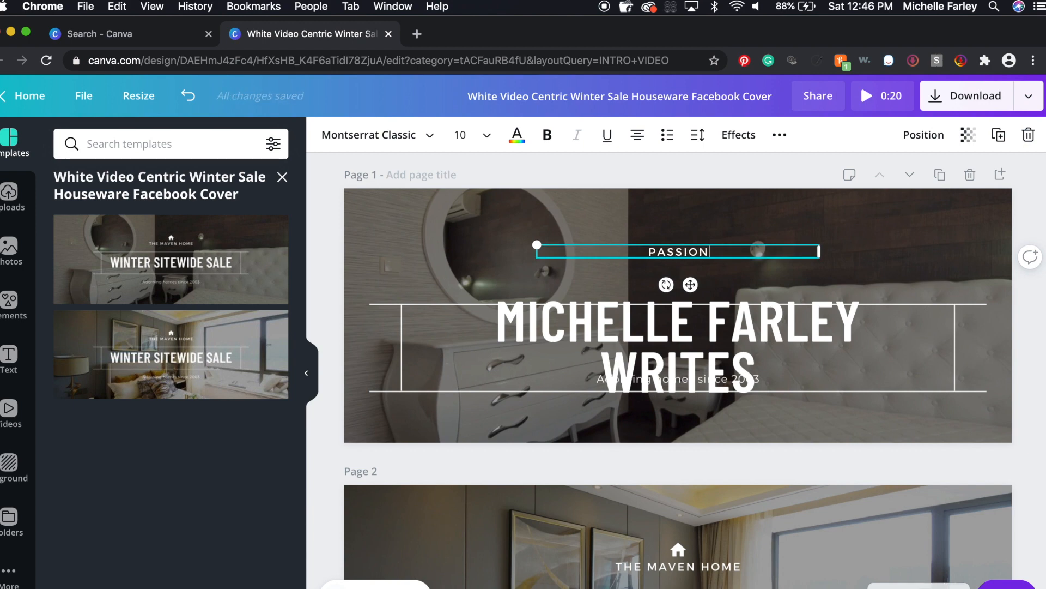
text(N )
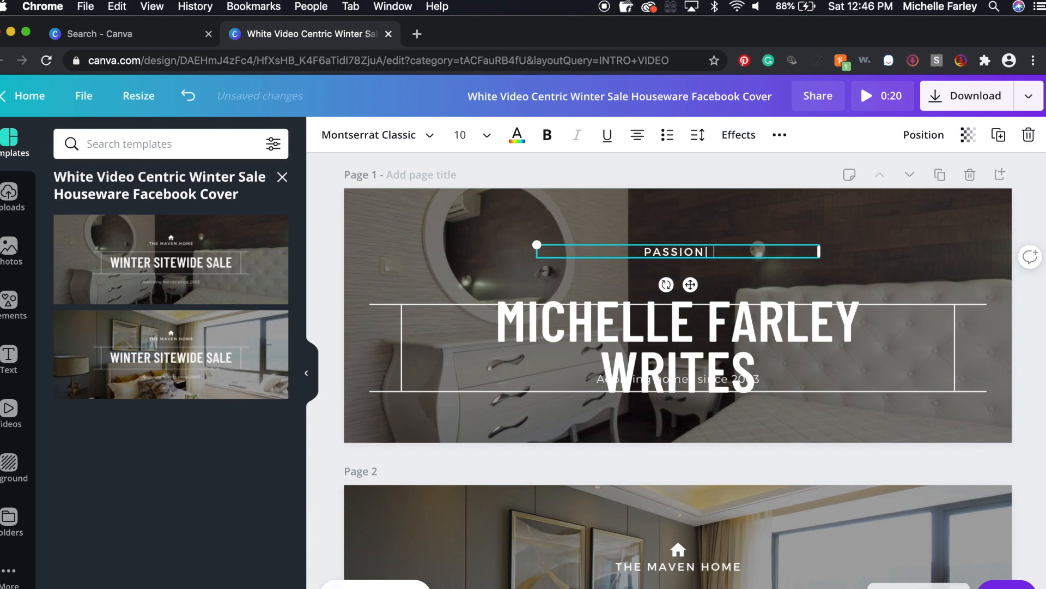
text( PROD)
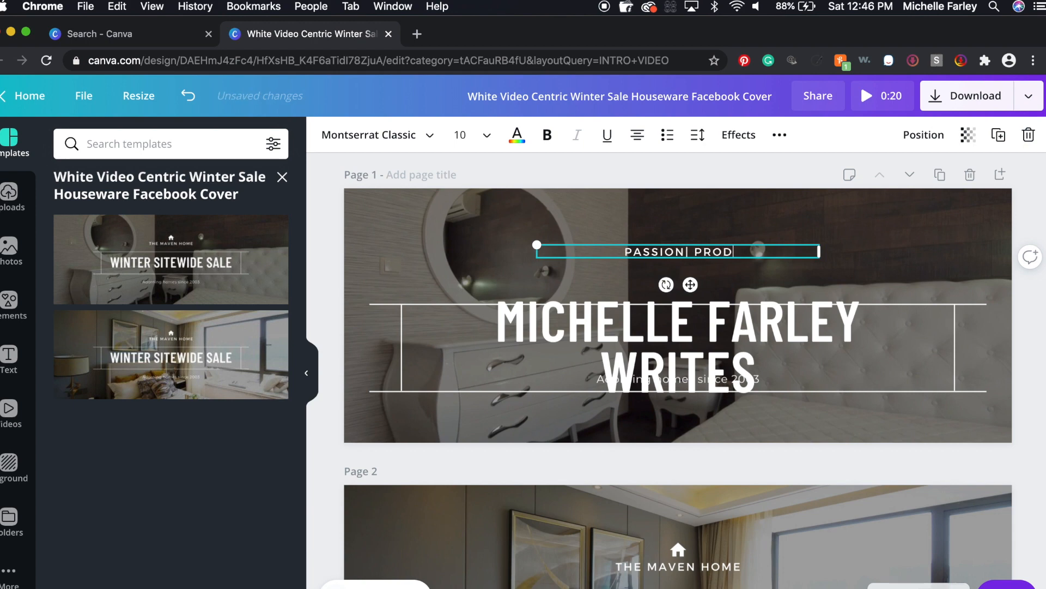
text(UCTIVITY)
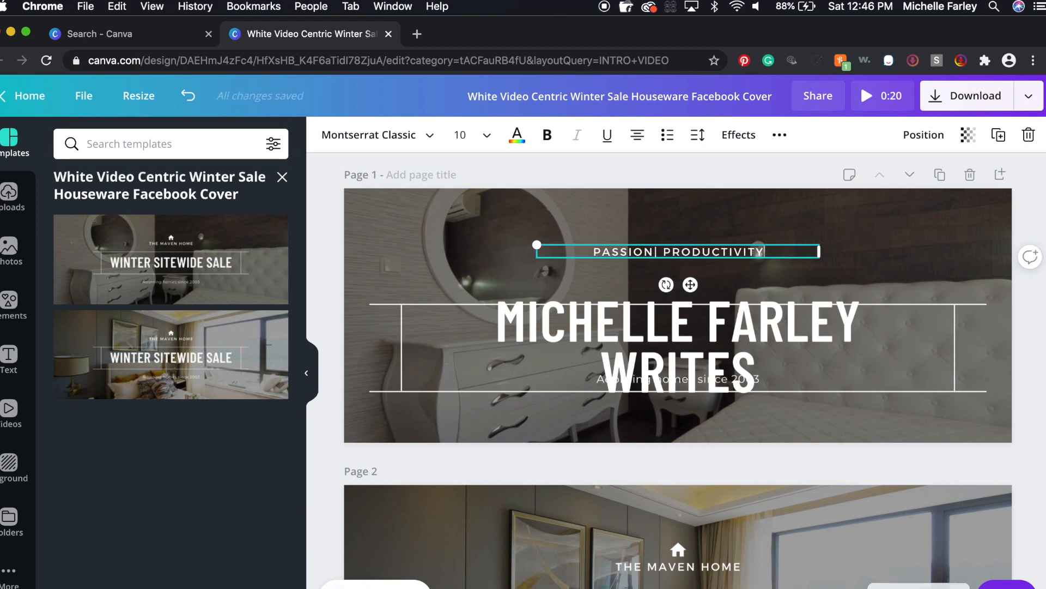
text(|)
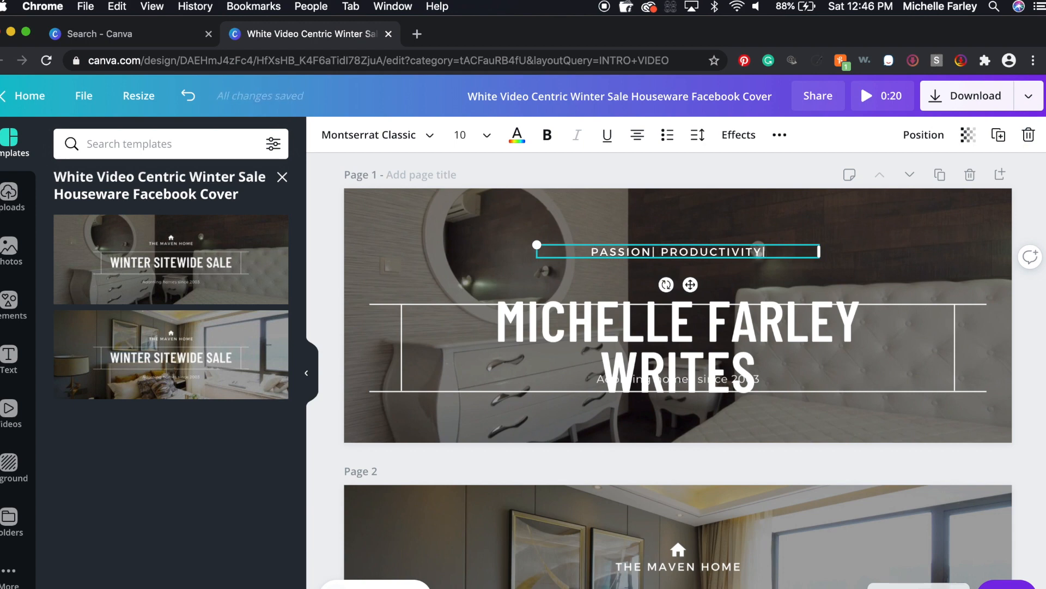
text( P)
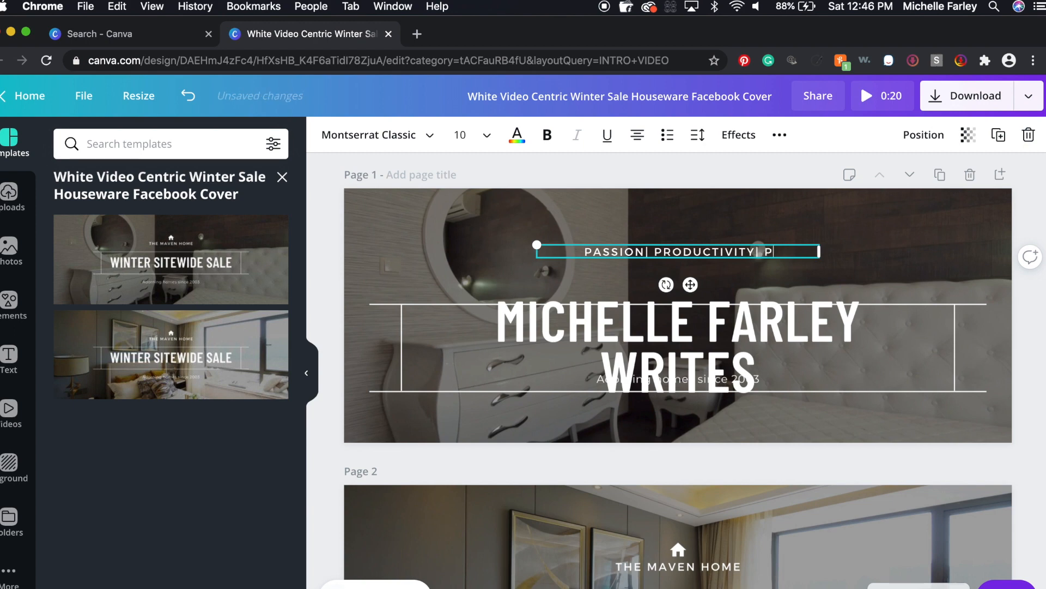
text(ROFITS)
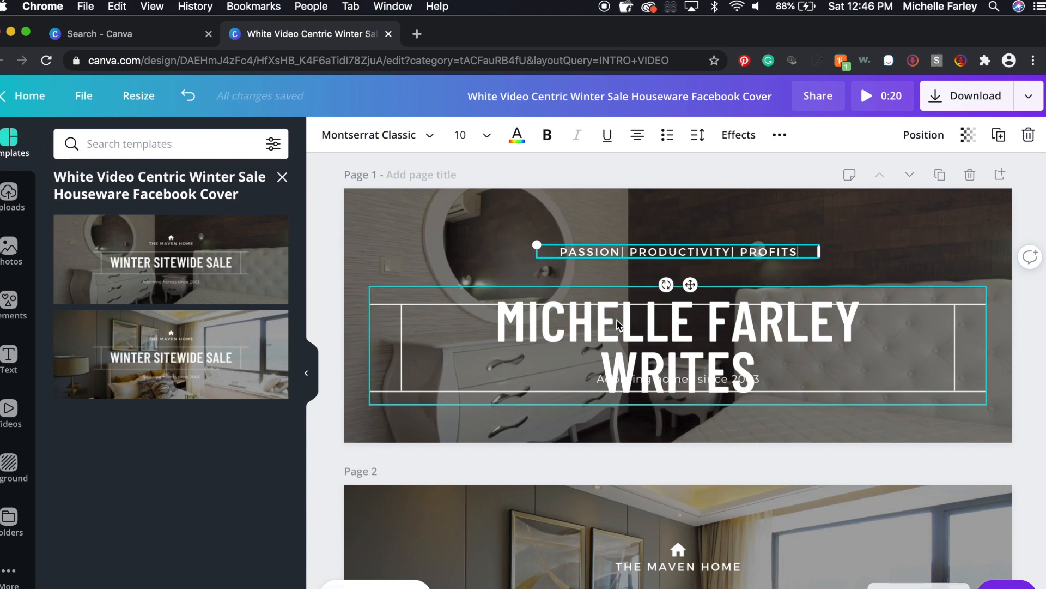
- Move the page 1 headline group up clear of the bottom subtitle, and shift the PASSION| PRODUCTIVITY| PROFITS text slightly higher
drag(614, 349, 615, 314)
click(629, 252)
drag(630, 252, 629, 243)
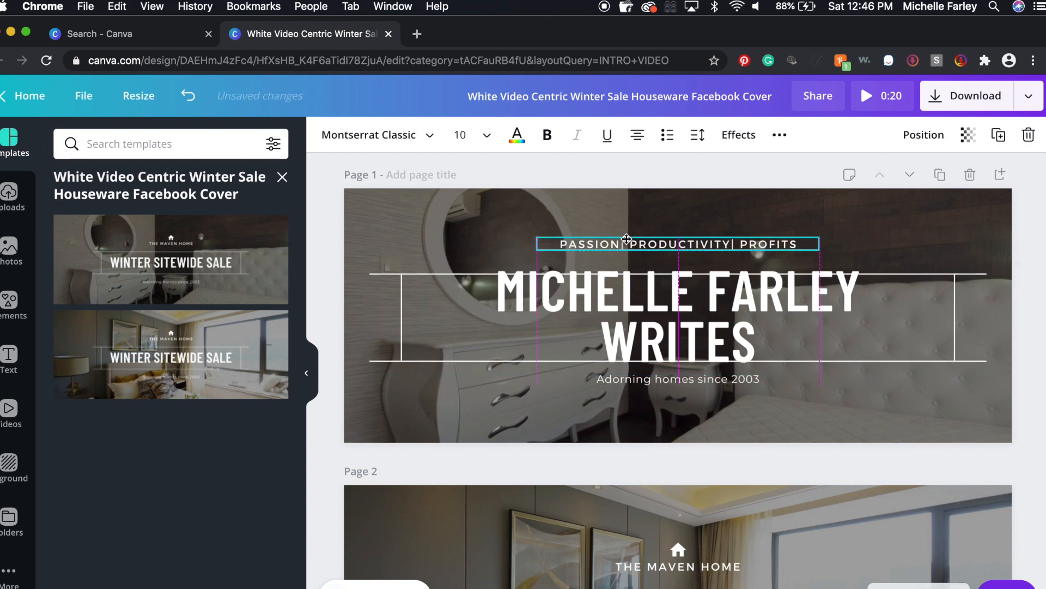
- Replace the Adorning homes since 2003 subtitle on page 1 with A CHANNEL FOR CREATIVE ENTREPRENEURS
click(639, 381)
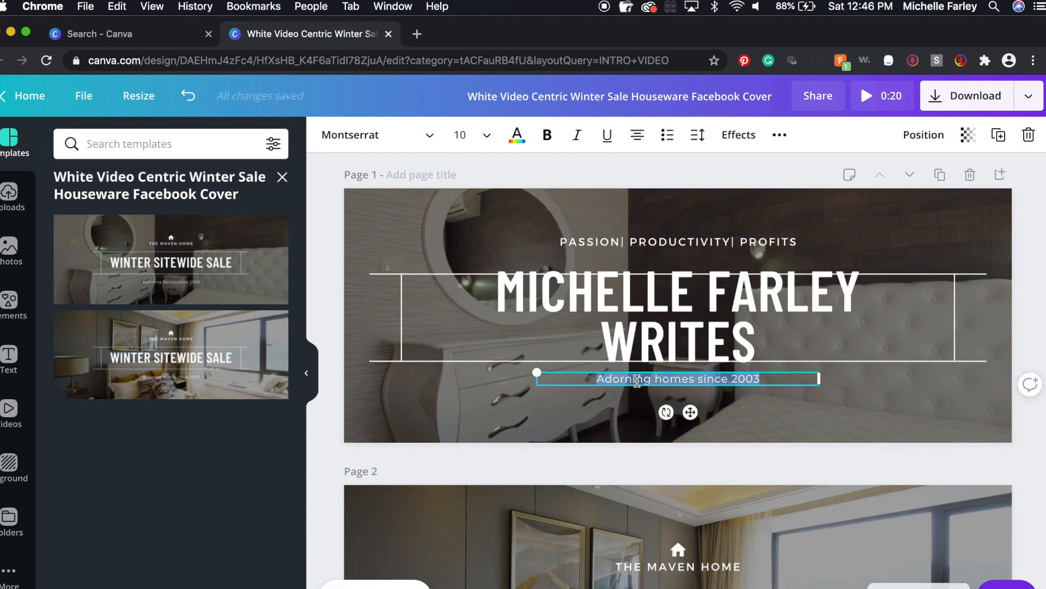
text(A CHANNEL F)
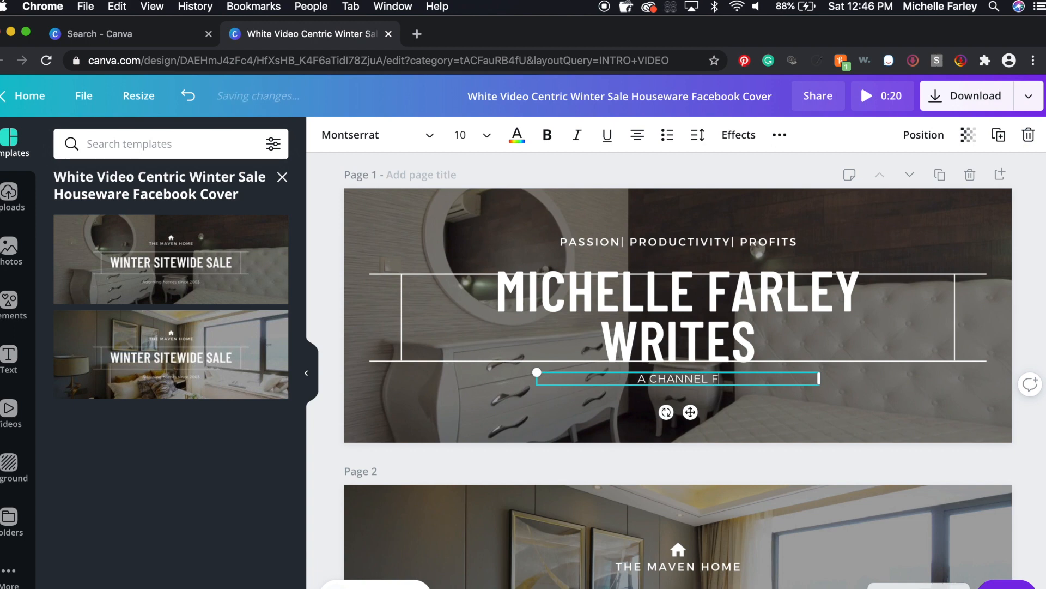
text(OR CREATIVE ENTREPRENEURS)
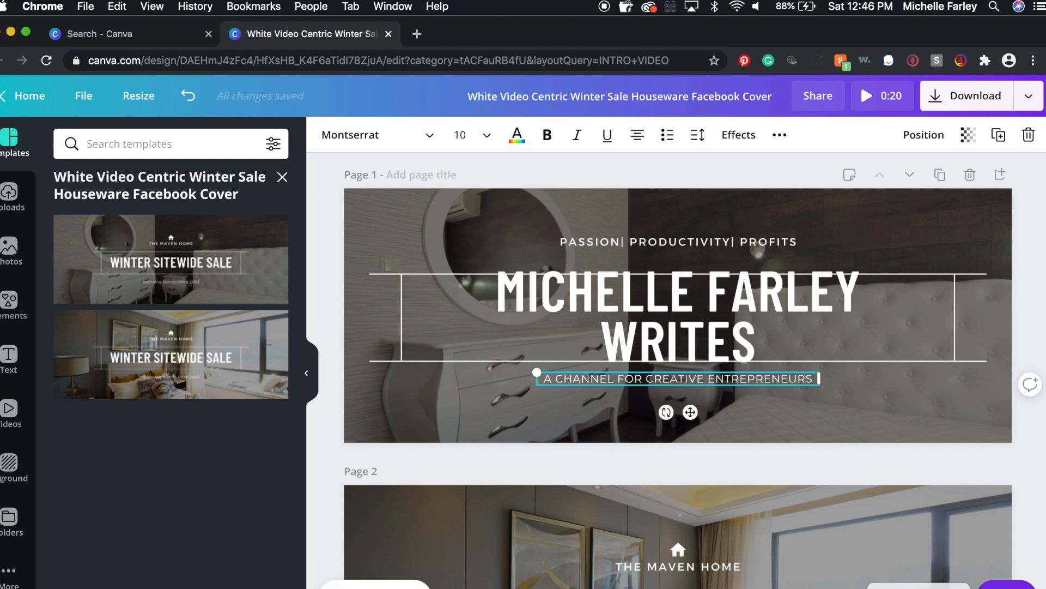
click(871, 425)
- Set the font size of the page 1 headline to 50
click(789, 324)
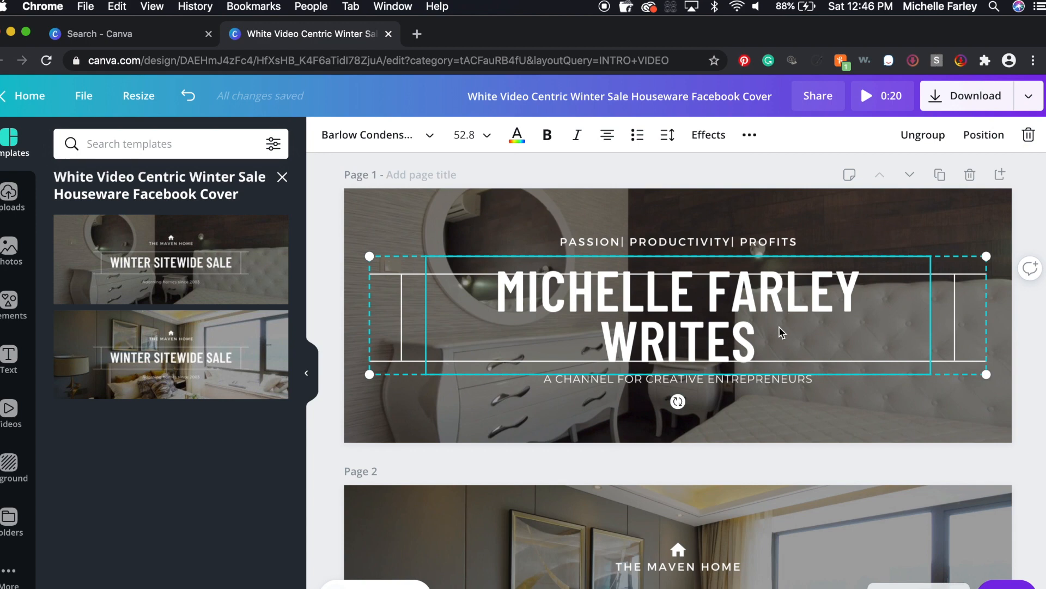
triple_click(782, 330)
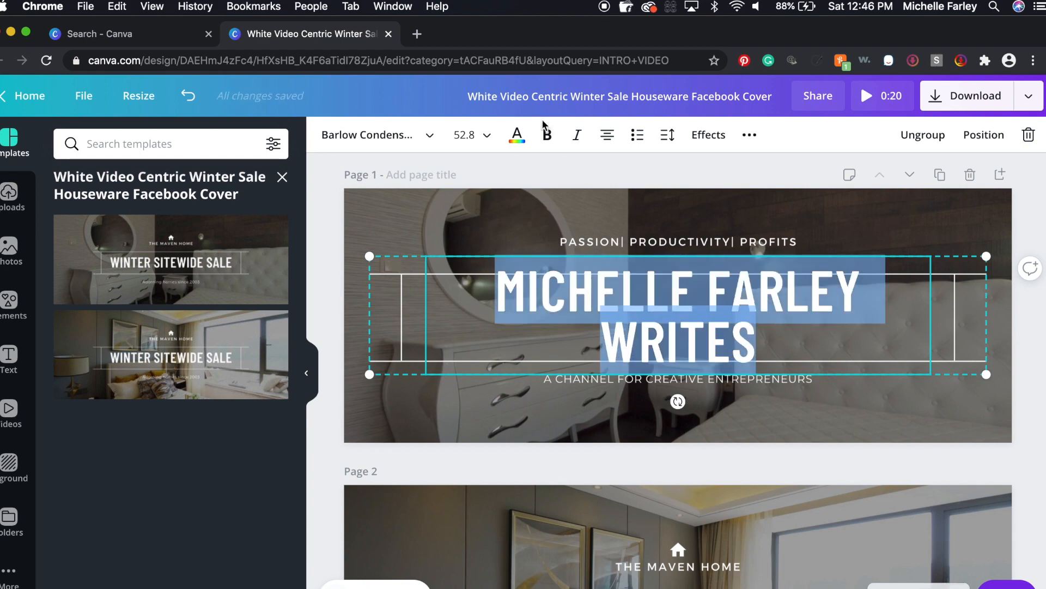
click(469, 136)
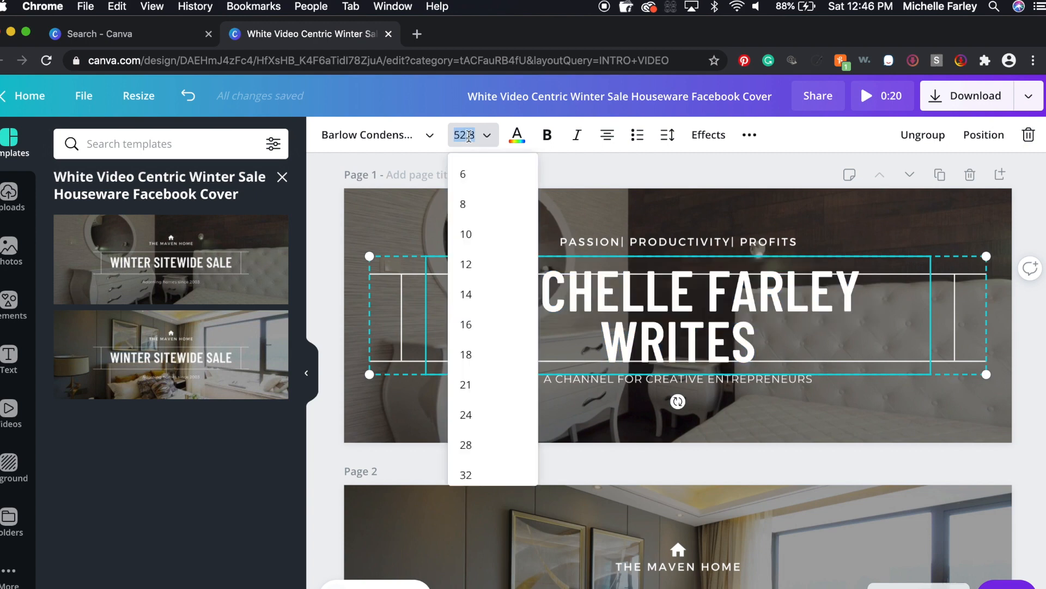
key(Escape)
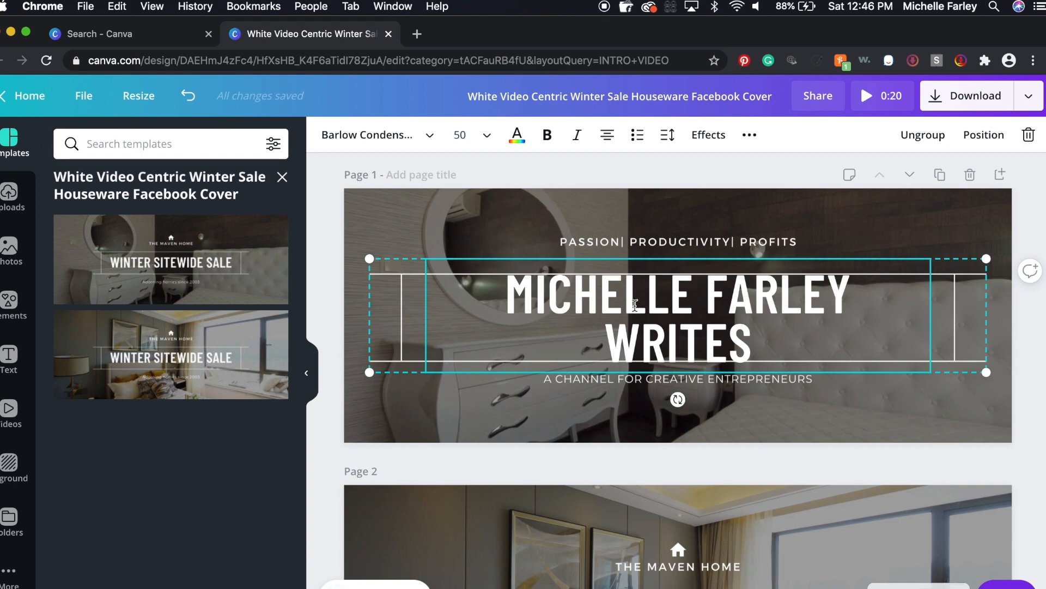
- Change the page 1 headline font to Montserrat and enlarge its group slightly to a width of about 767
double_click(571, 315)
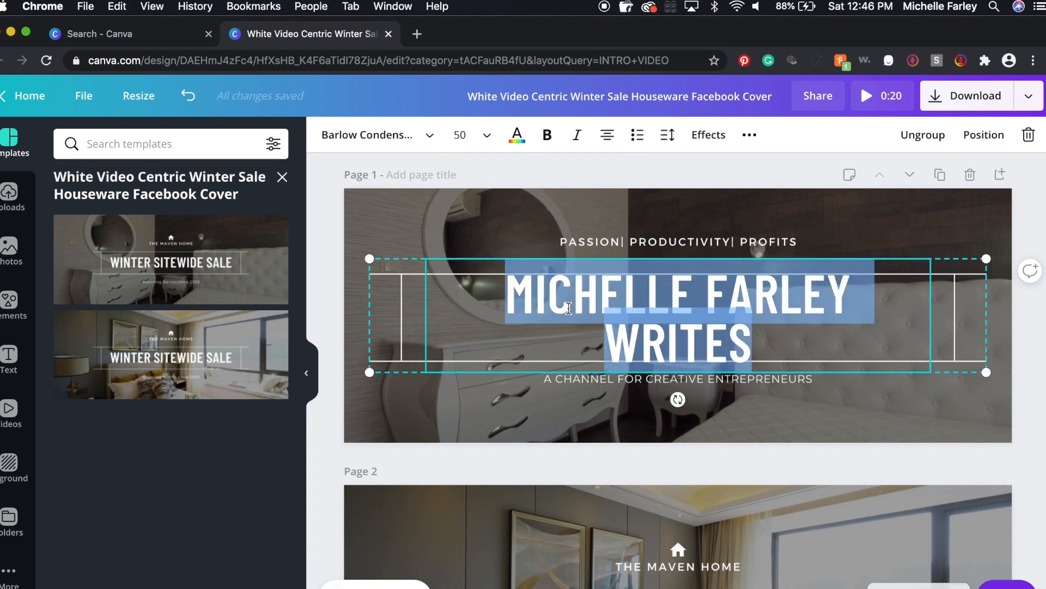
click(433, 138)
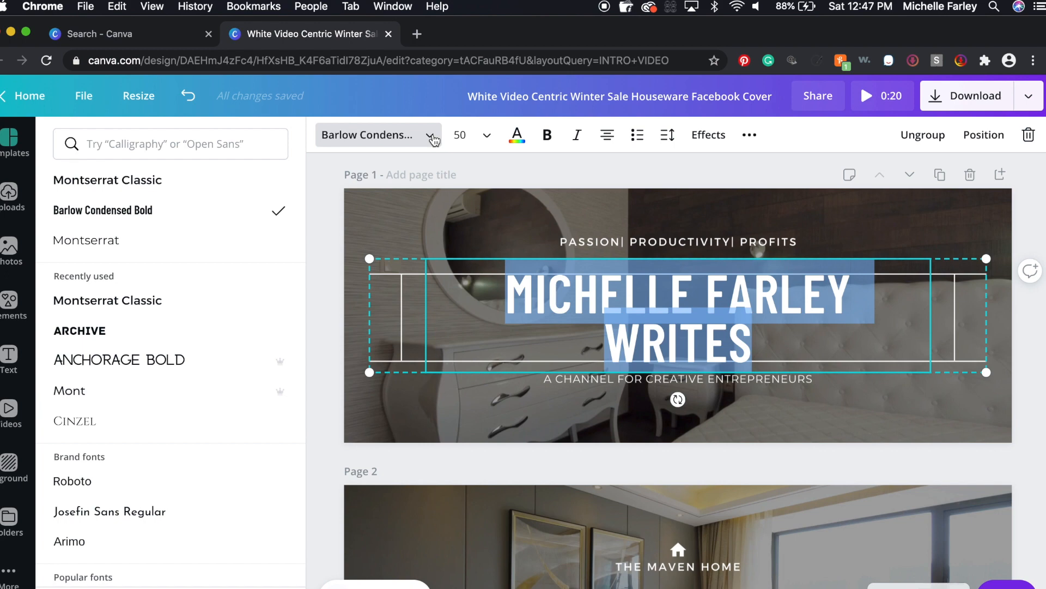
click(166, 249)
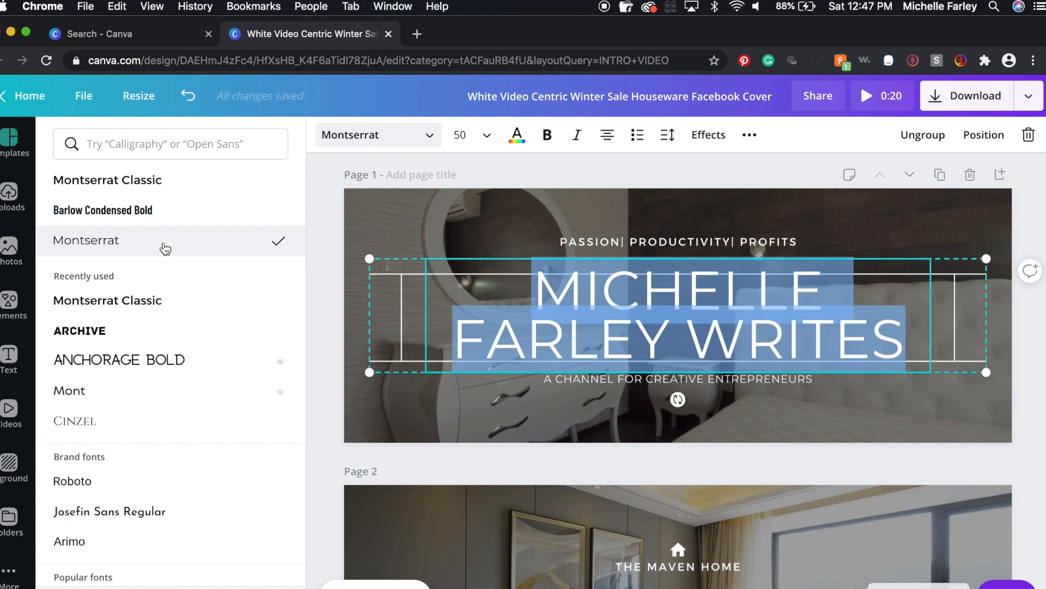
drag(369, 371, 362, 374)
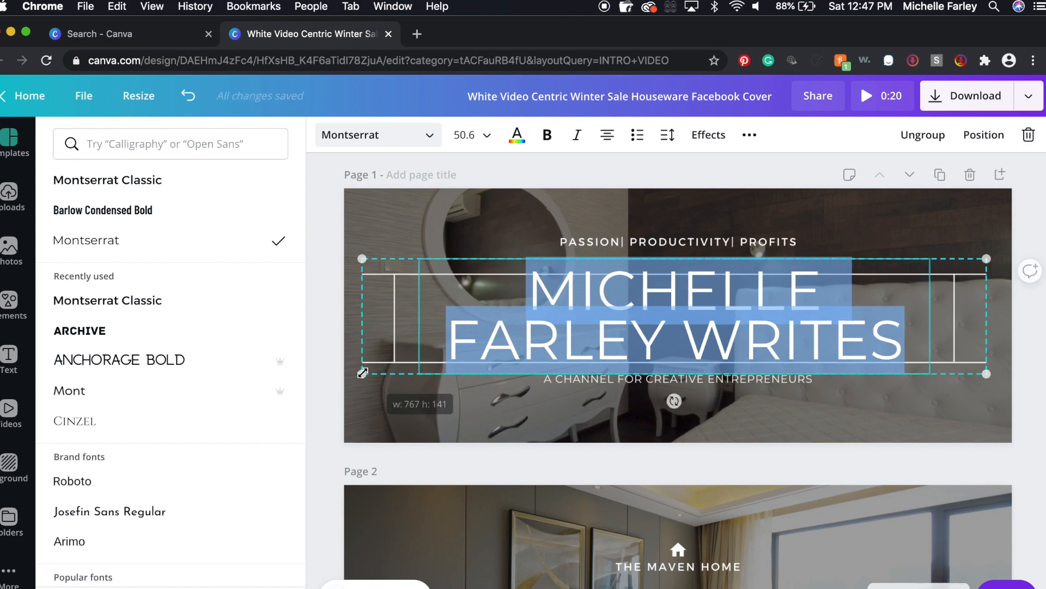
- Try font sizes 45, 40 and 35 on the page 1 headline
click(465, 133)
text(45)
key(Return)
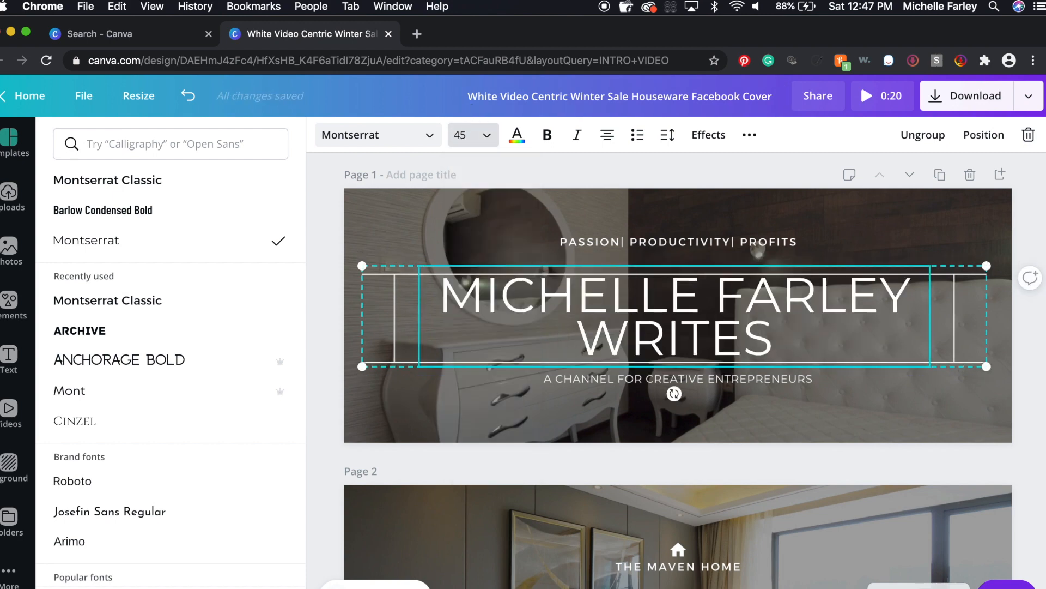
click(468, 135)
text(40)
key(Return)
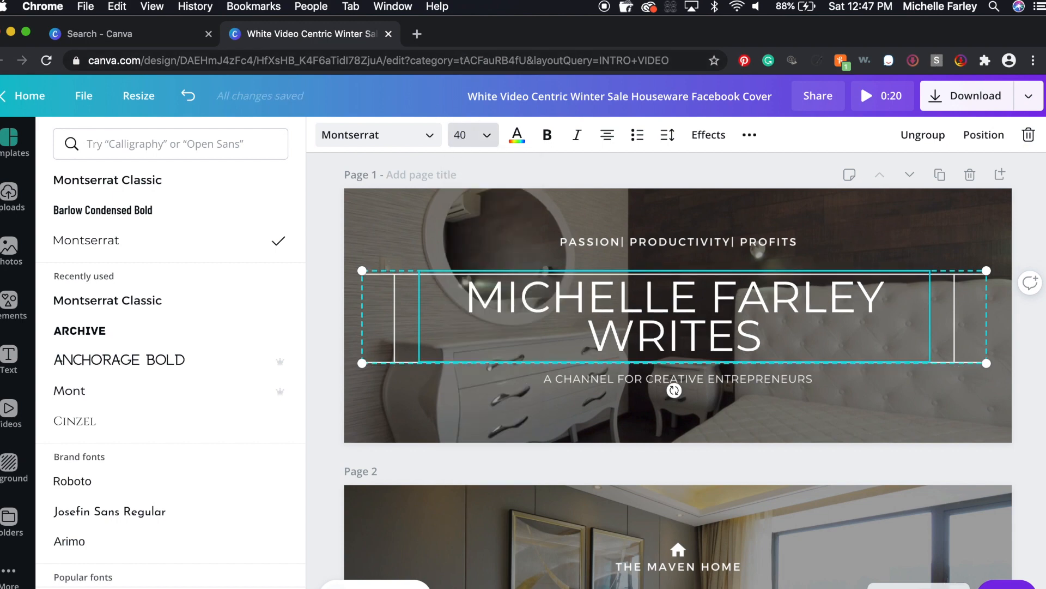
triple_click(706, 319)
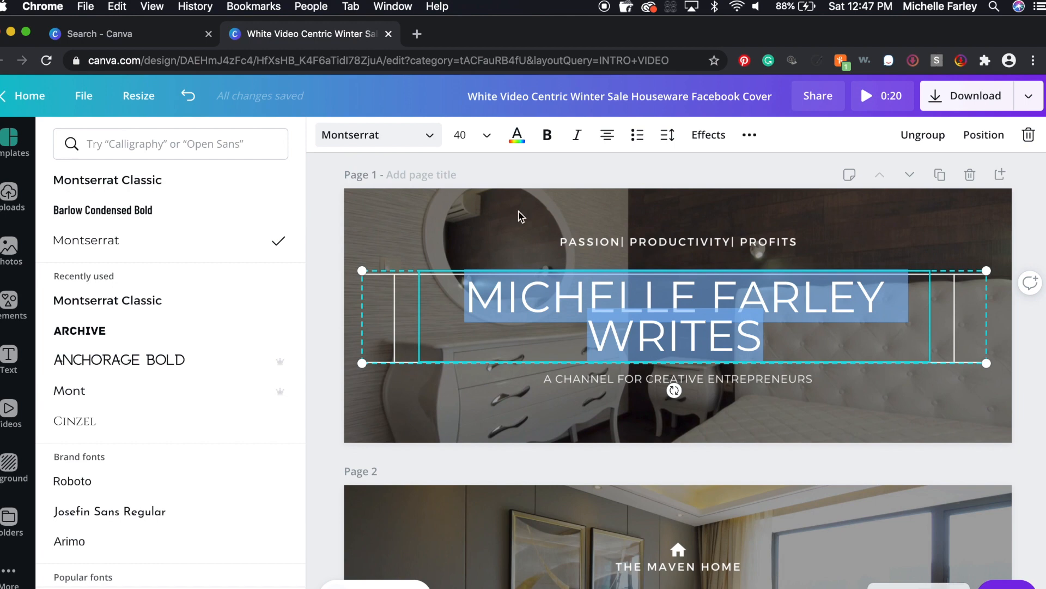
click(461, 133)
text(35)
key(Return)
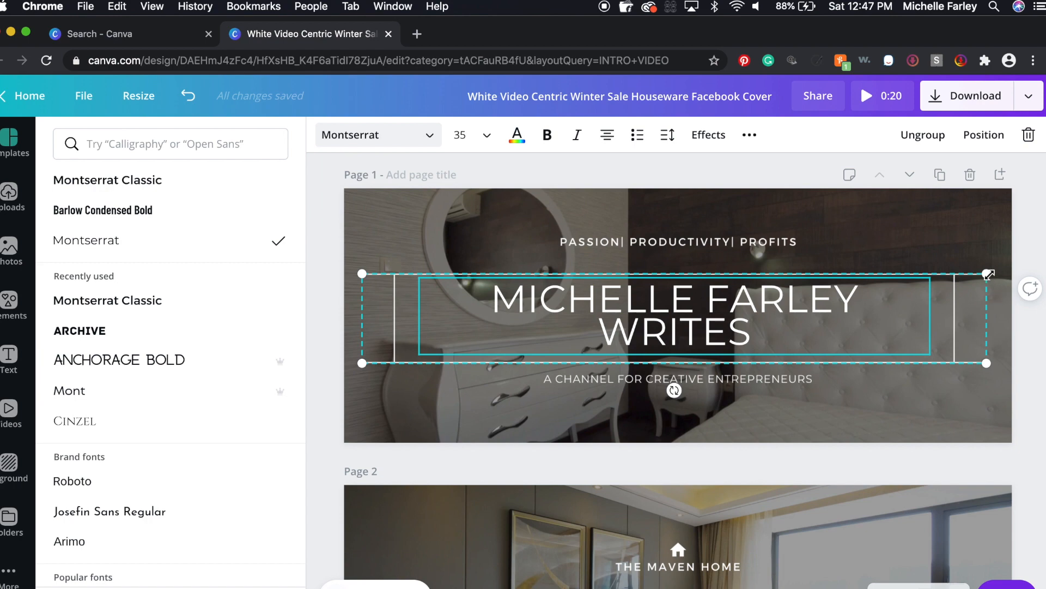
- Stretch the page 1 headline group to the full page width and set the headline's font size to 30
drag(989, 272, 1012, 270)
drag(363, 362, 344, 365)
double_click(572, 302)
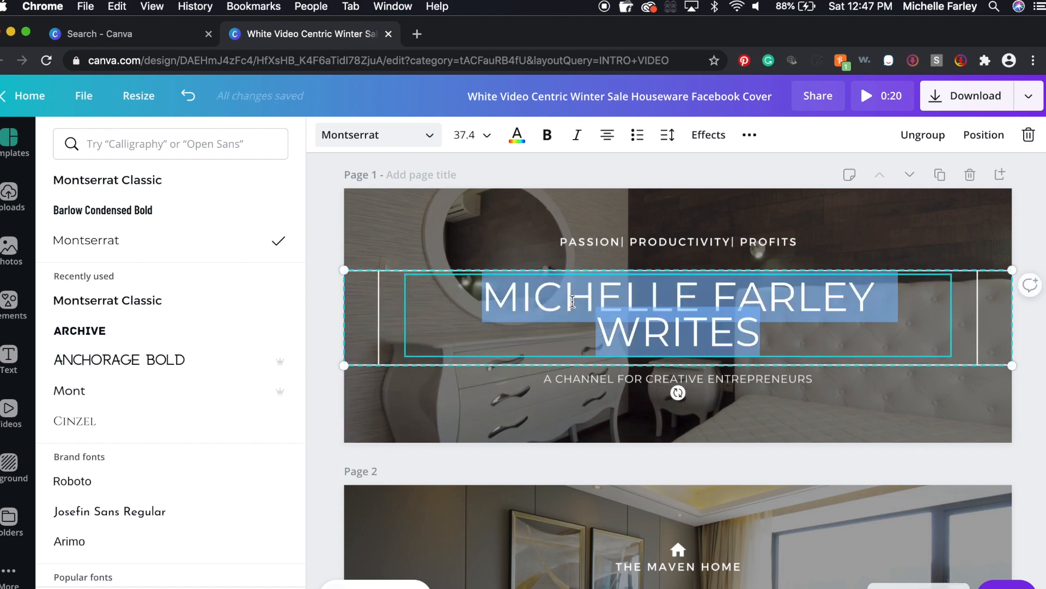
click(461, 134)
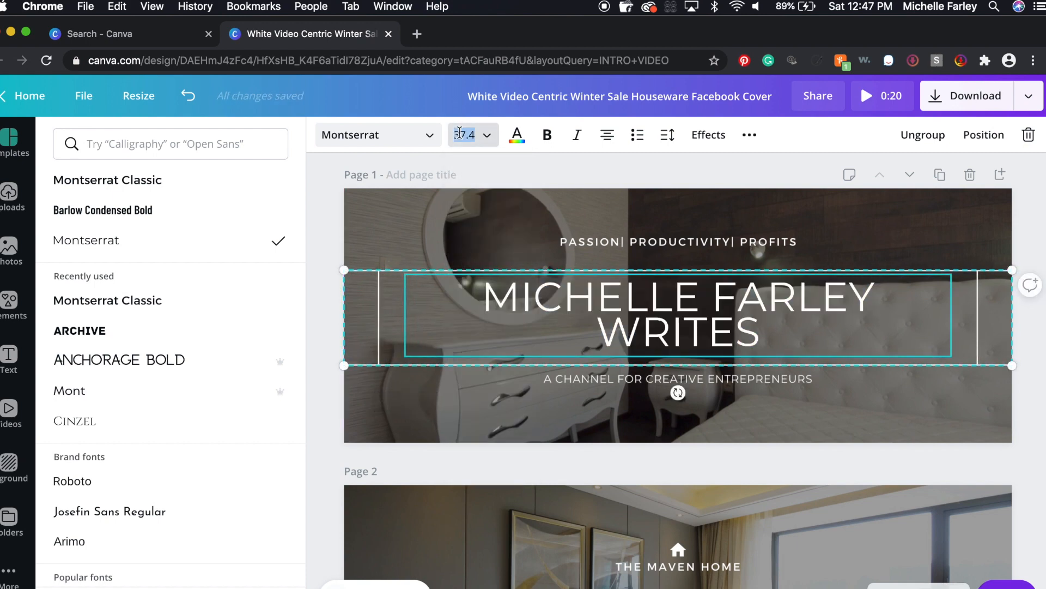
text(30)
key(Return)
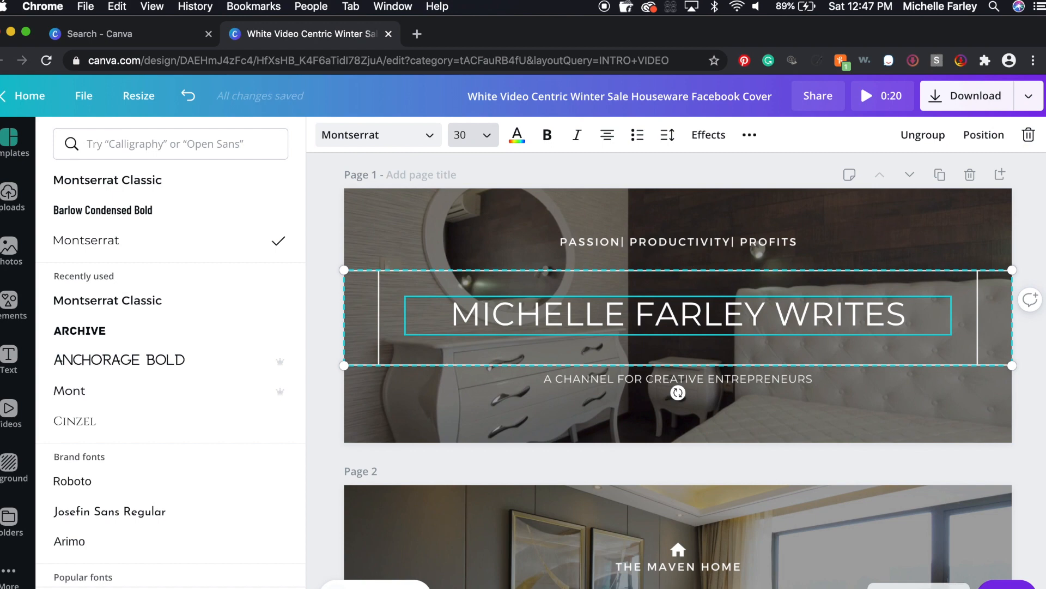
- Set the A CHANNEL FOR CREATIVE ENTREPRENEURS text to size 14 and widen its box on both sides so it fits on one line
click(581, 377)
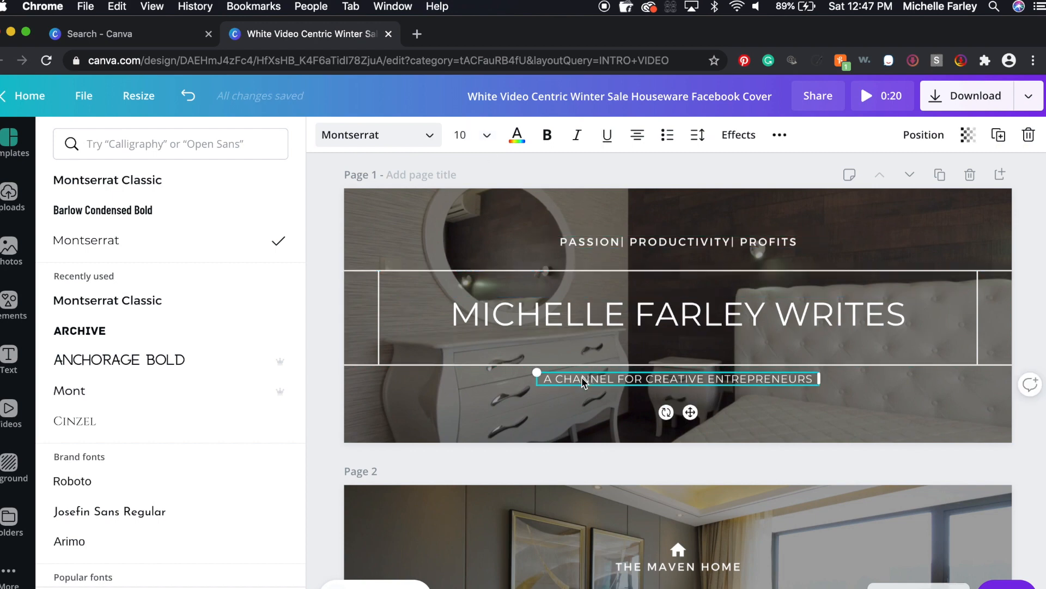
double_click(581, 377)
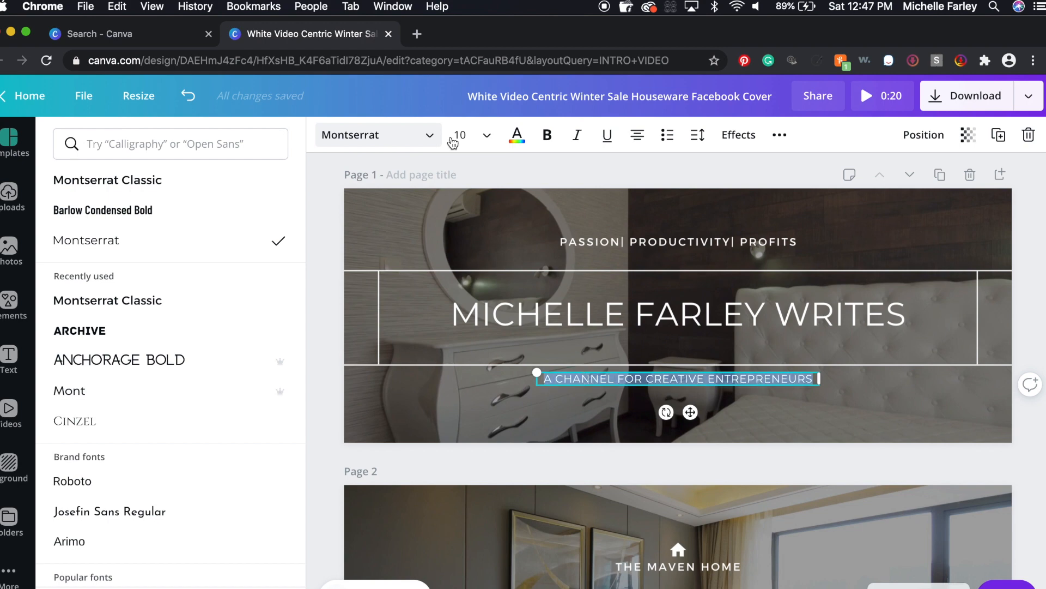
click(487, 138)
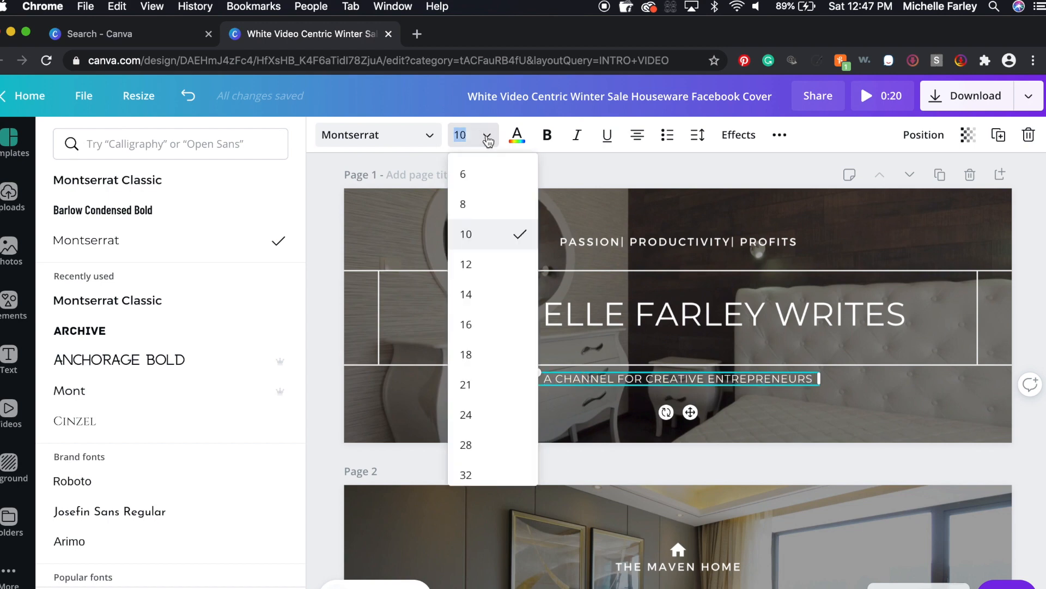
click(466, 294)
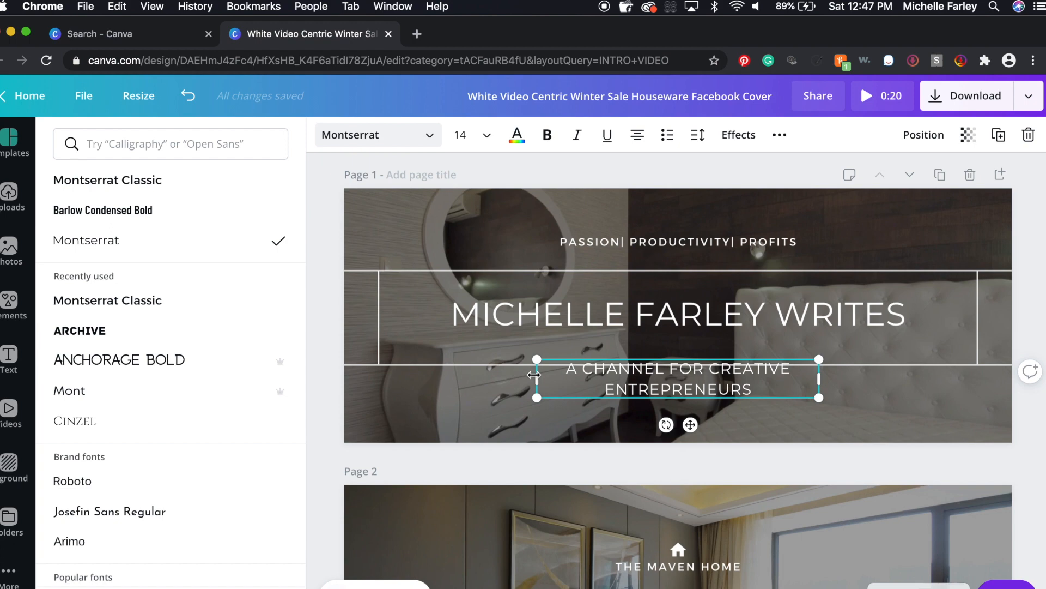
drag(533, 377, 406, 378)
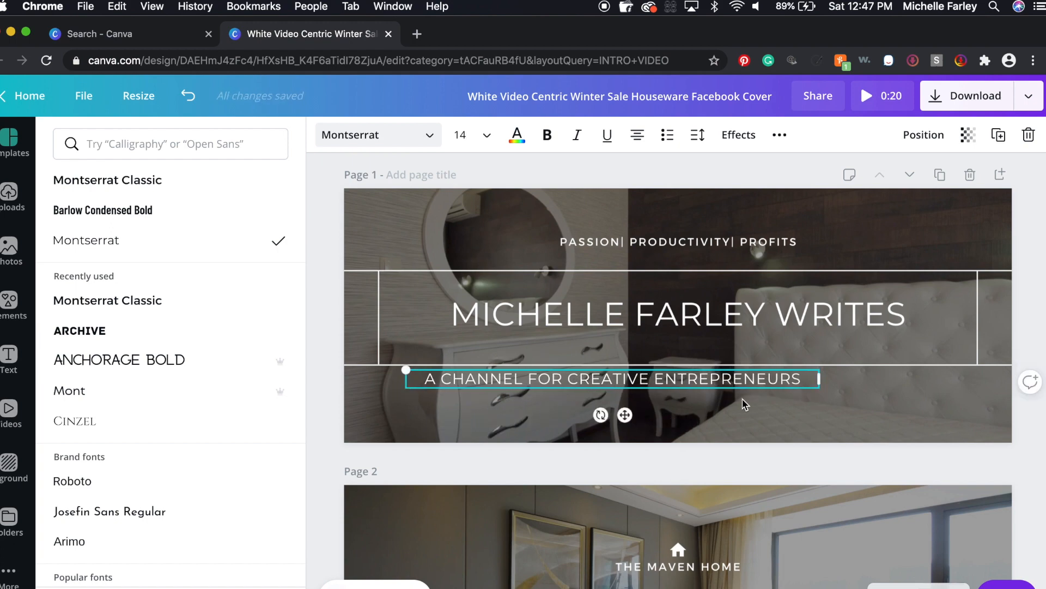
drag(819, 378, 925, 378)
- Center the A CHANNEL FOR CREATIVE ENTREPRENEURS text slightly lower beneath the headline frame and make it bold
drag(679, 415, 694, 424)
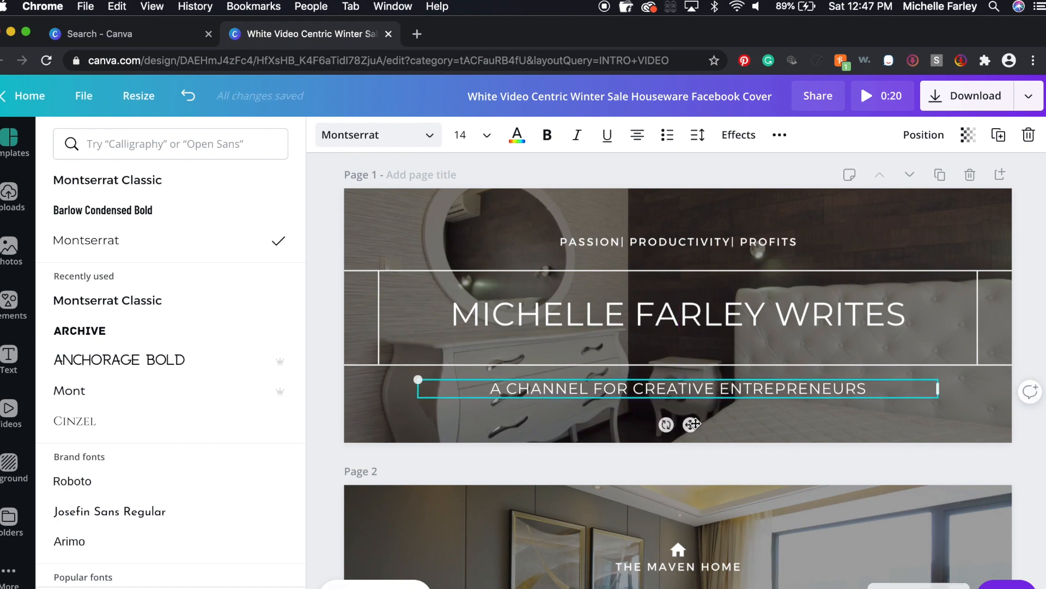
double_click(685, 390)
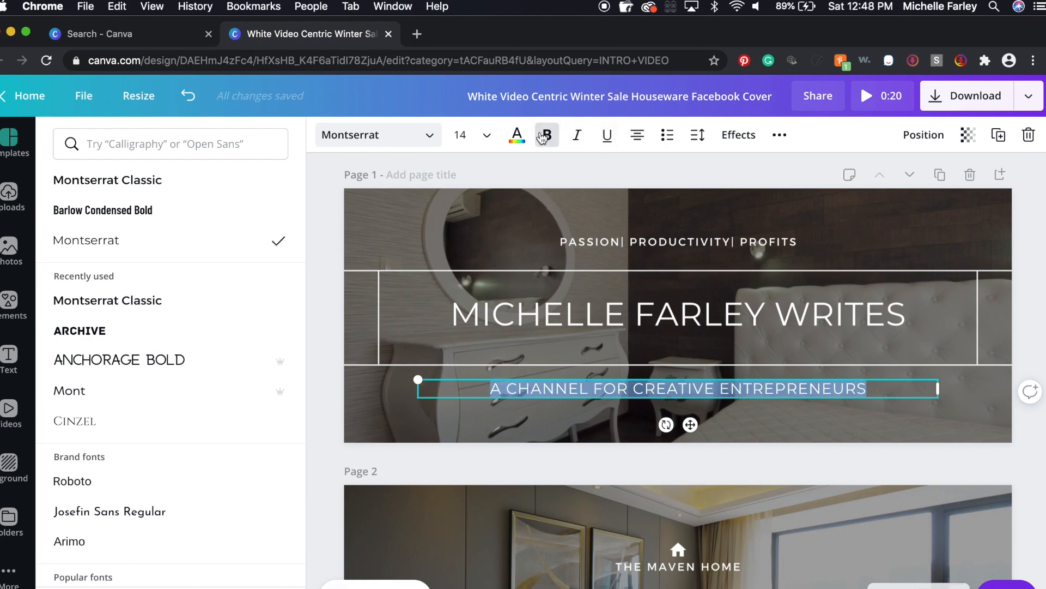
click(963, 408)
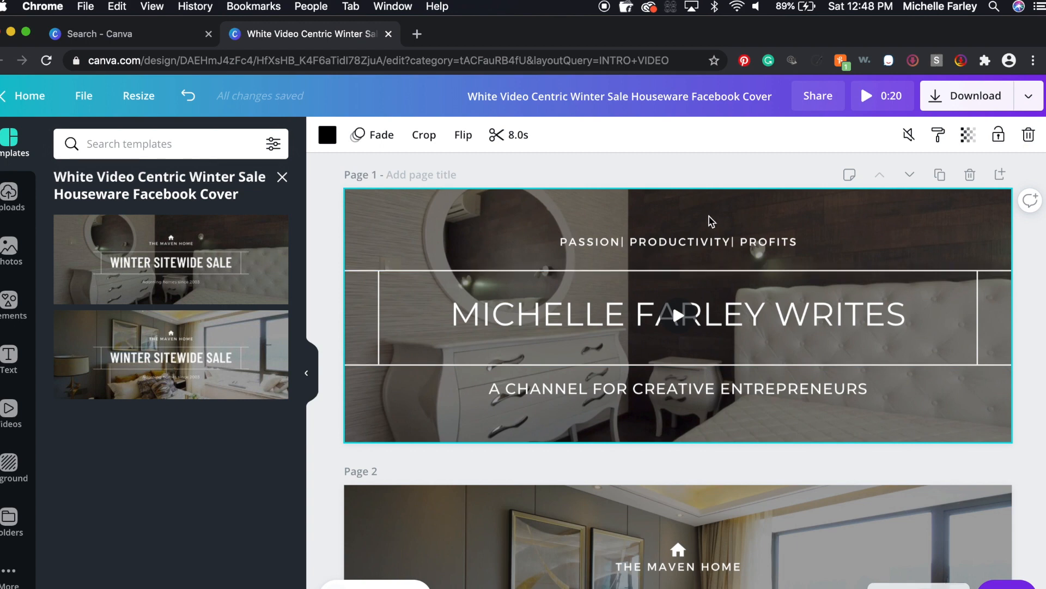
- Set the PASSION| PRODUCTIVITY| PROFITS text to size 14, widen its box to fit one line, and center it above the headline frame
click(688, 245)
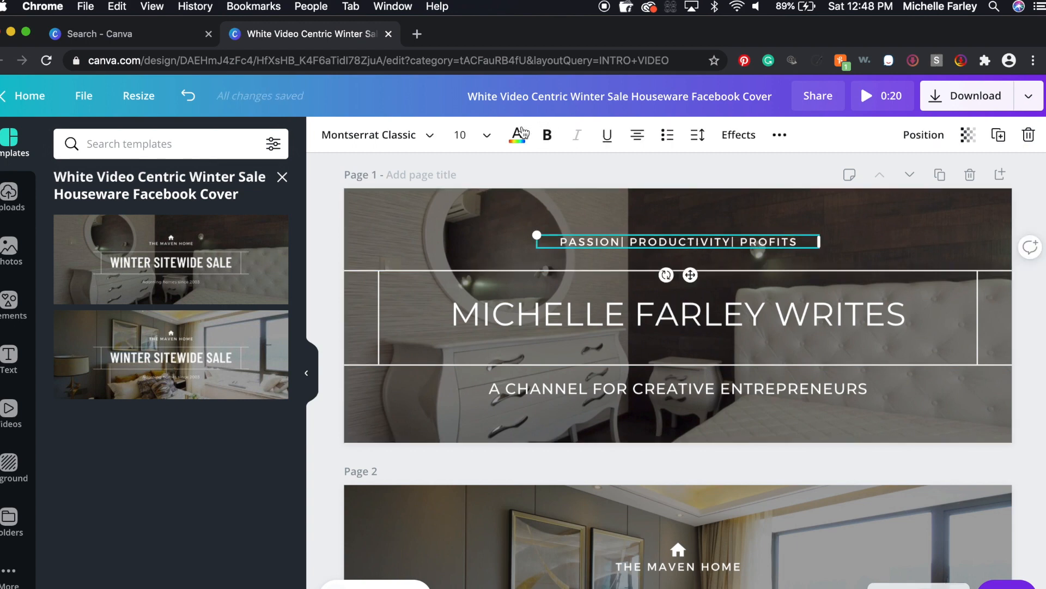
click(463, 133)
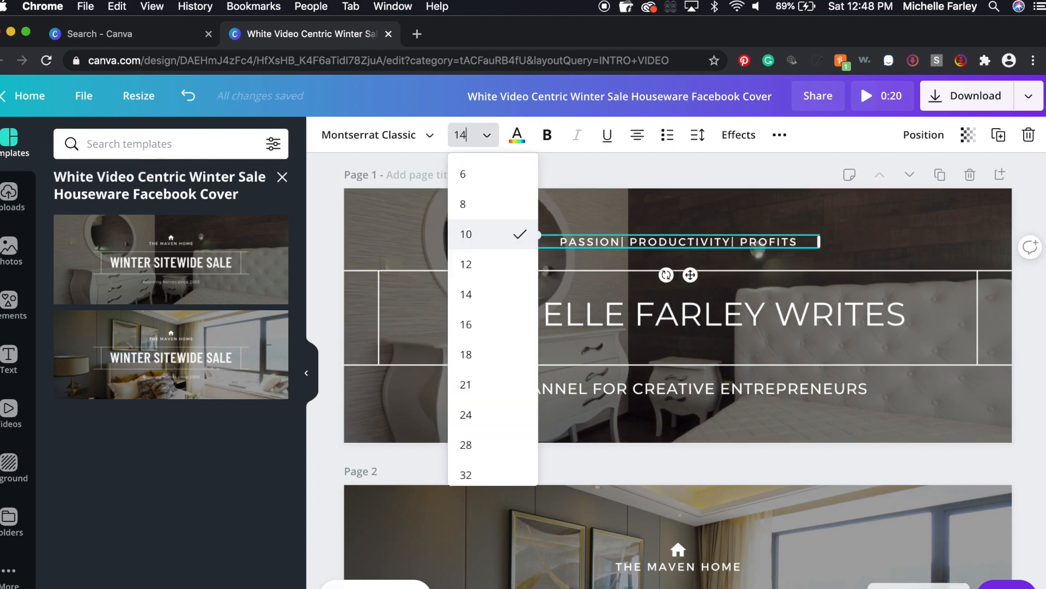
key(Return)
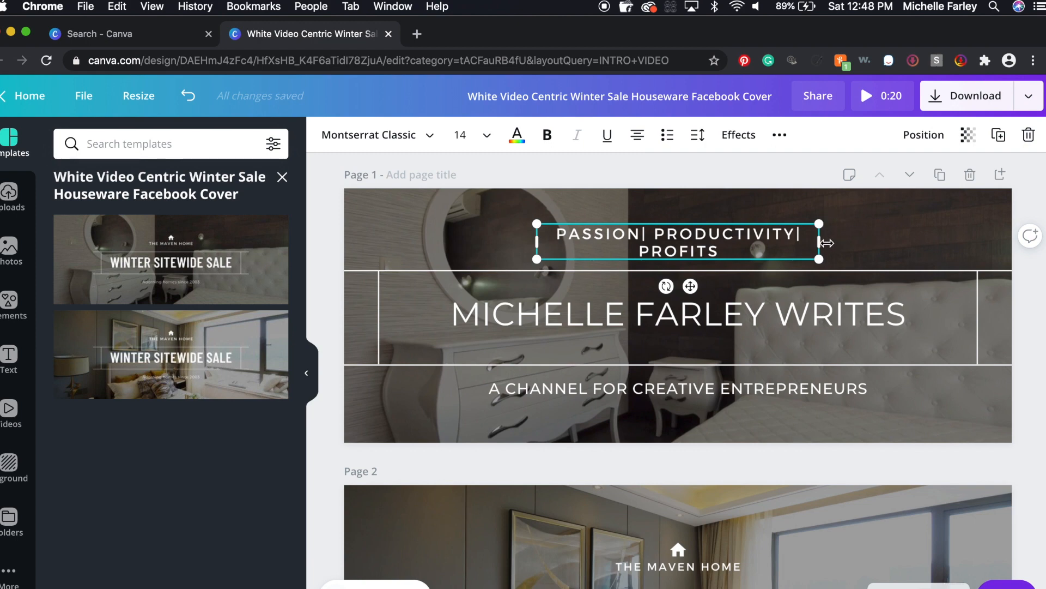
drag(822, 241, 899, 240)
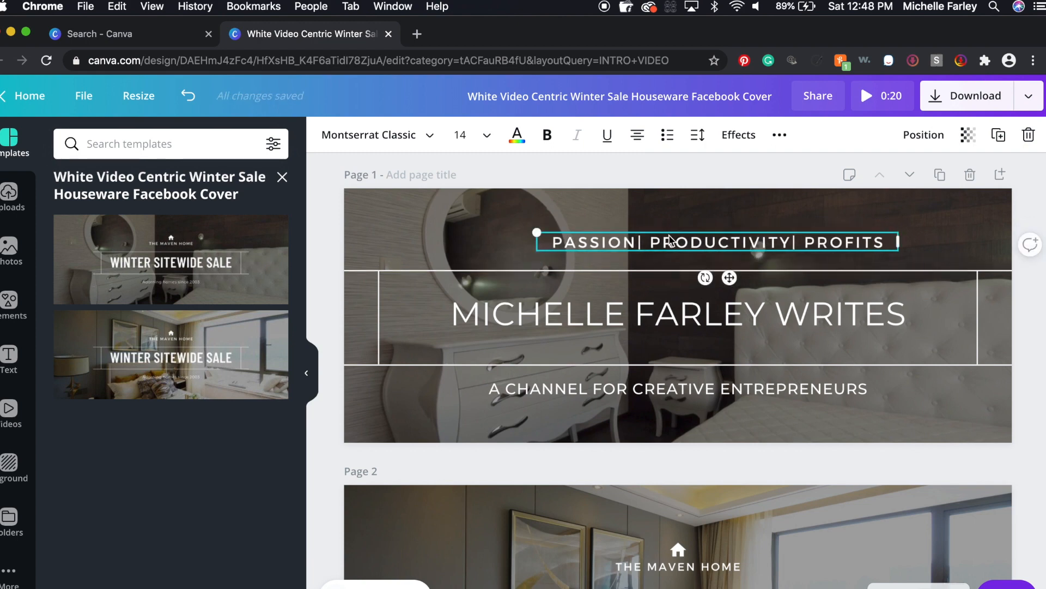
drag(730, 278, 691, 280)
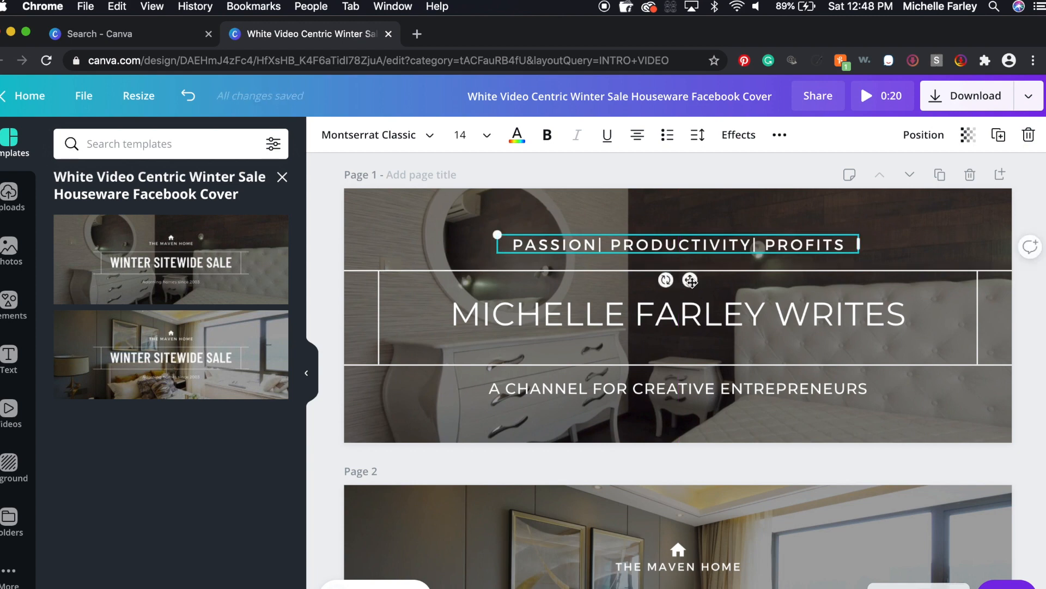
- Change the font of the PASSION| PRODUCTIVITY| PROFITS text to Montserrat to match the headline and the line beneath it
click(689, 313)
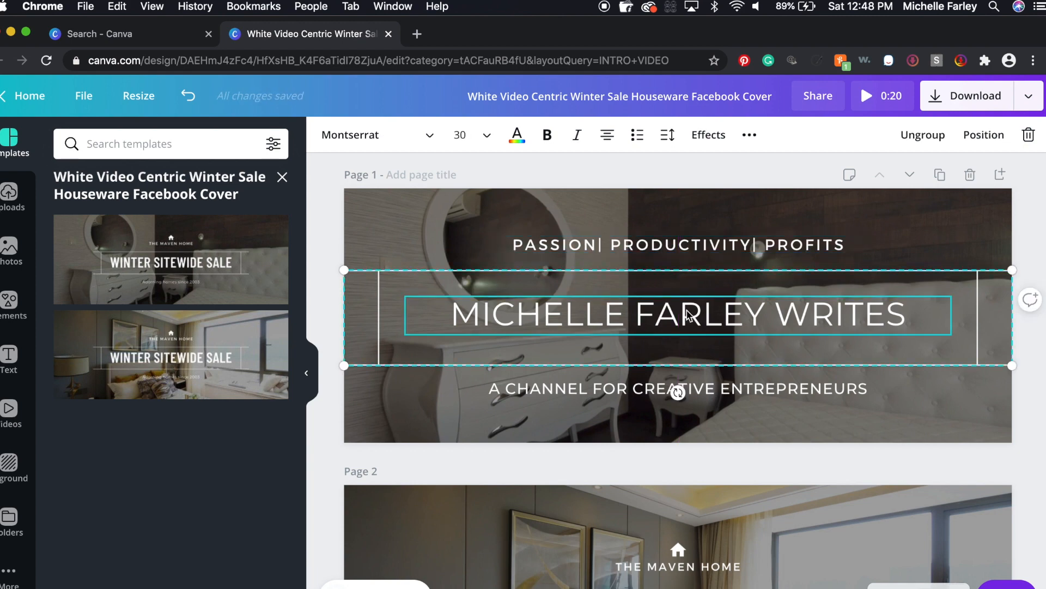
click(677, 247)
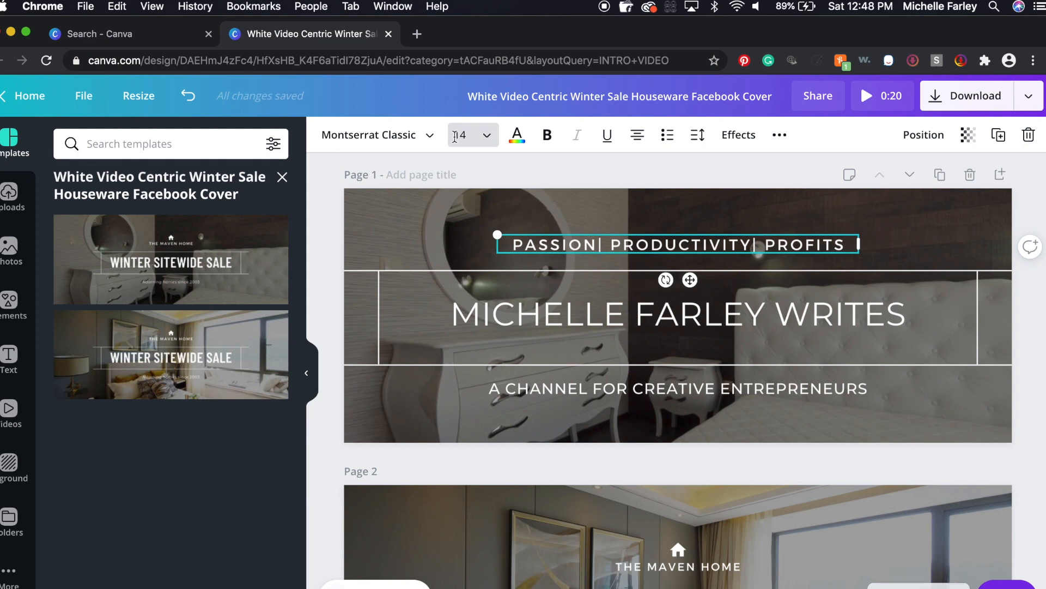
click(437, 140)
click(212, 211)
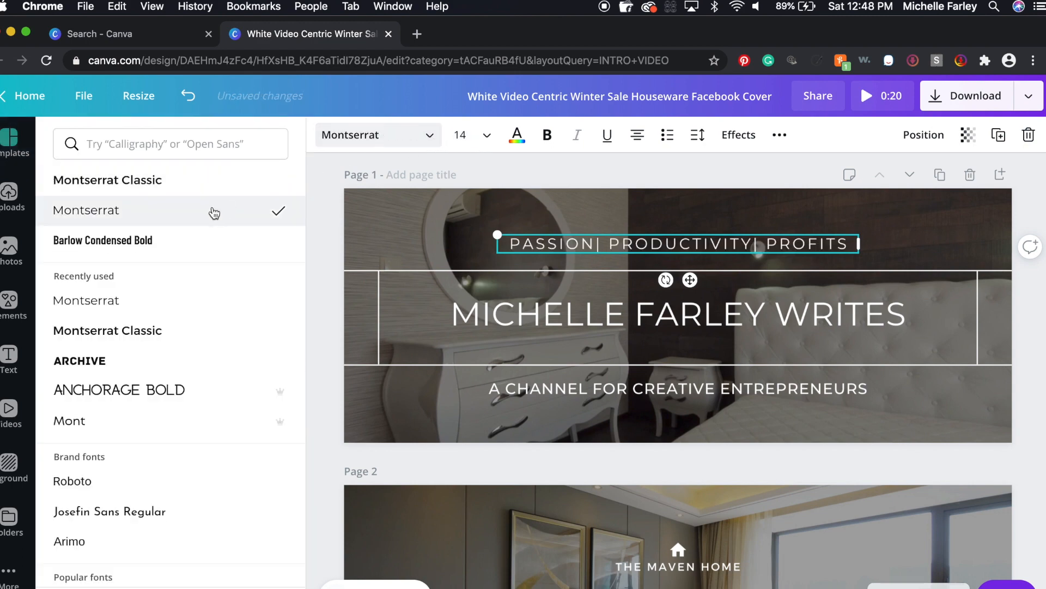
click(832, 391)
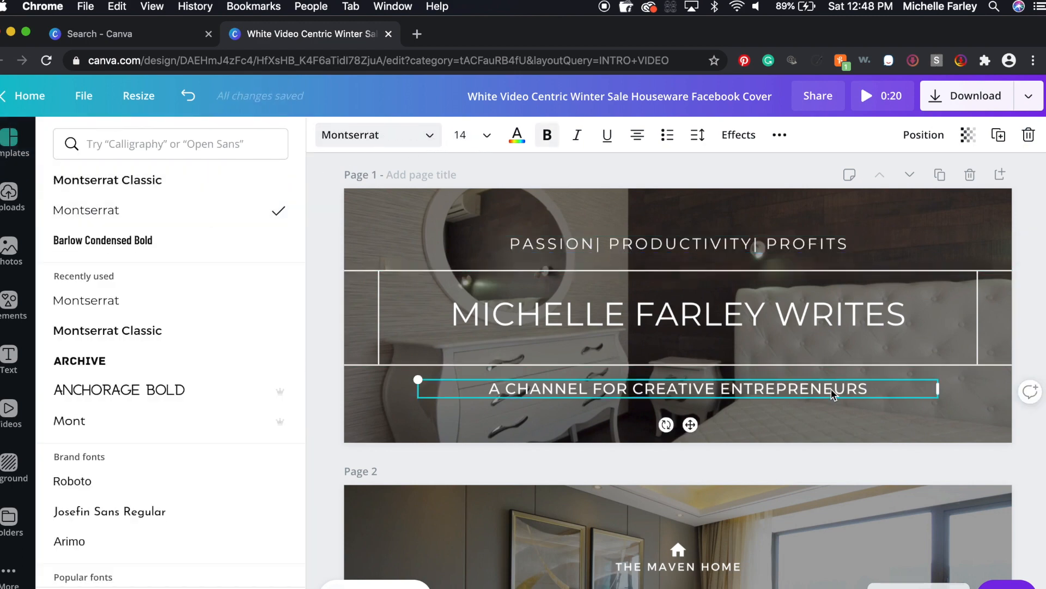
click(818, 247)
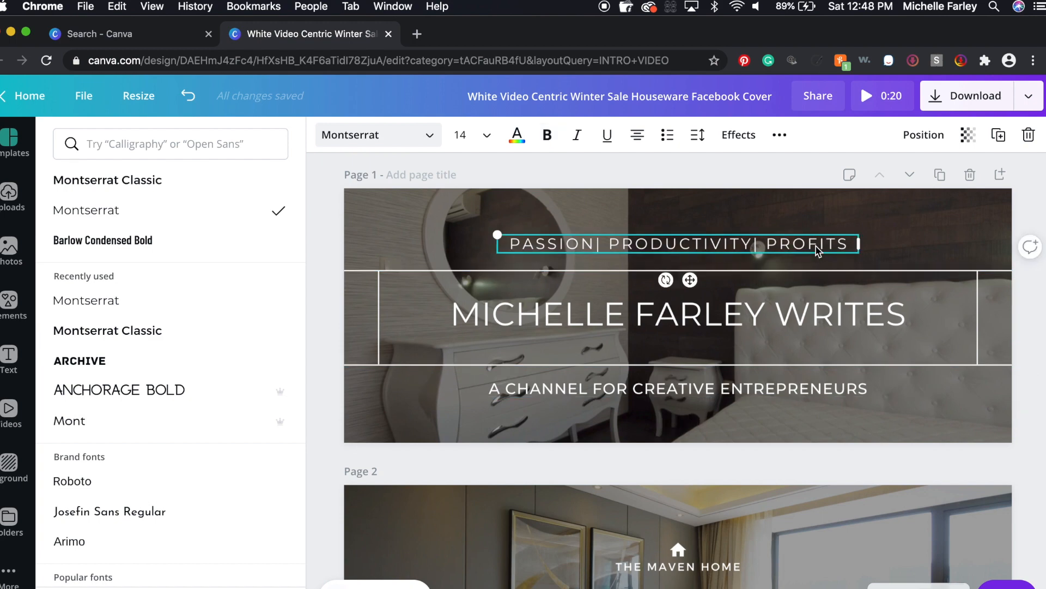
key(Escape)
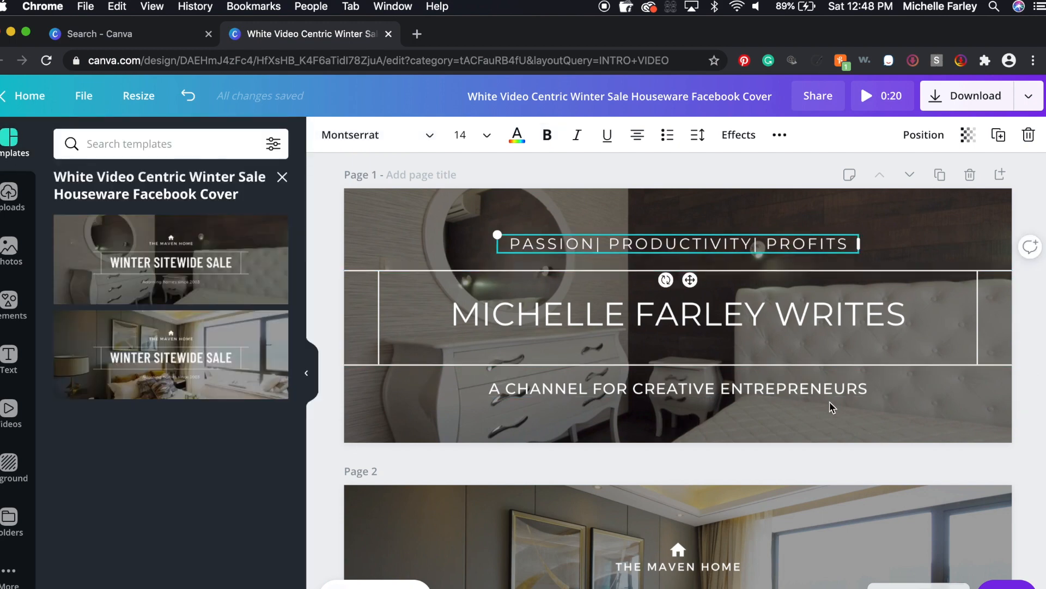
- Set the font size of the A CHANNEL FOR CREATIVE ENTREPRENEURS text to 18
click(817, 392)
triple_click(818, 392)
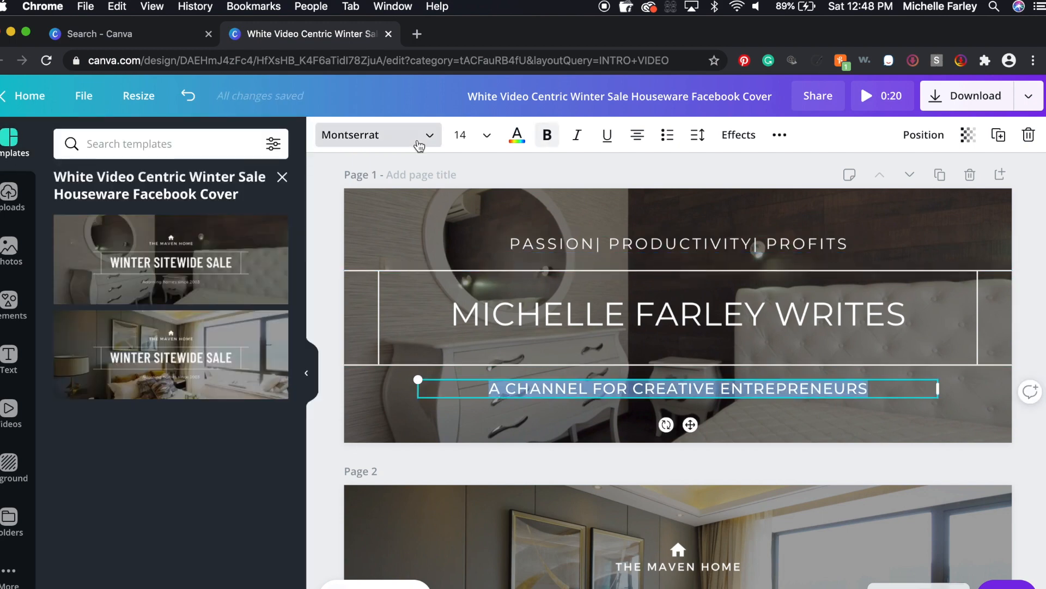
click(486, 140)
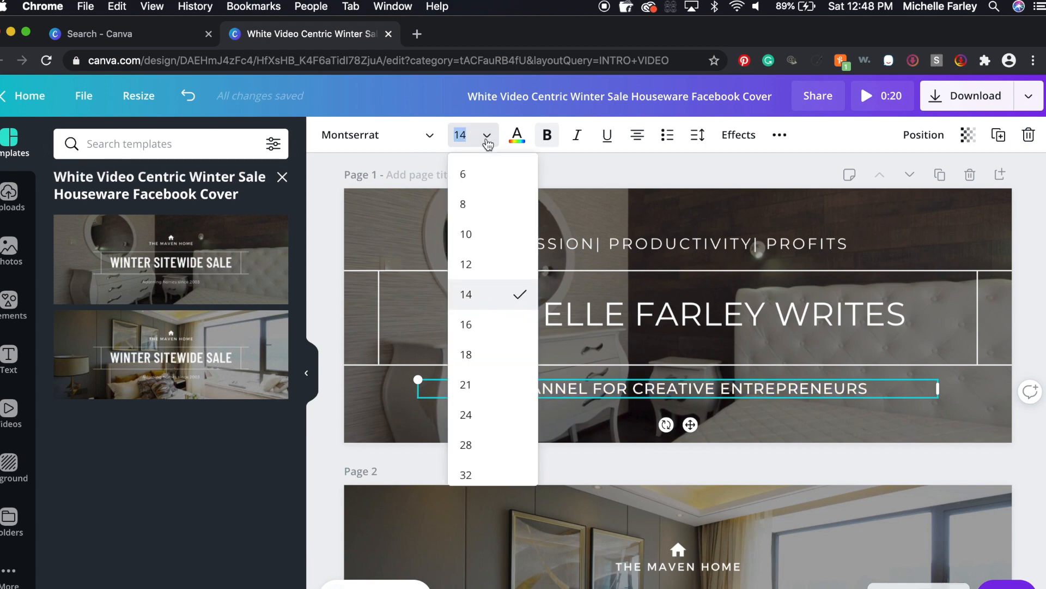
click(467, 354)
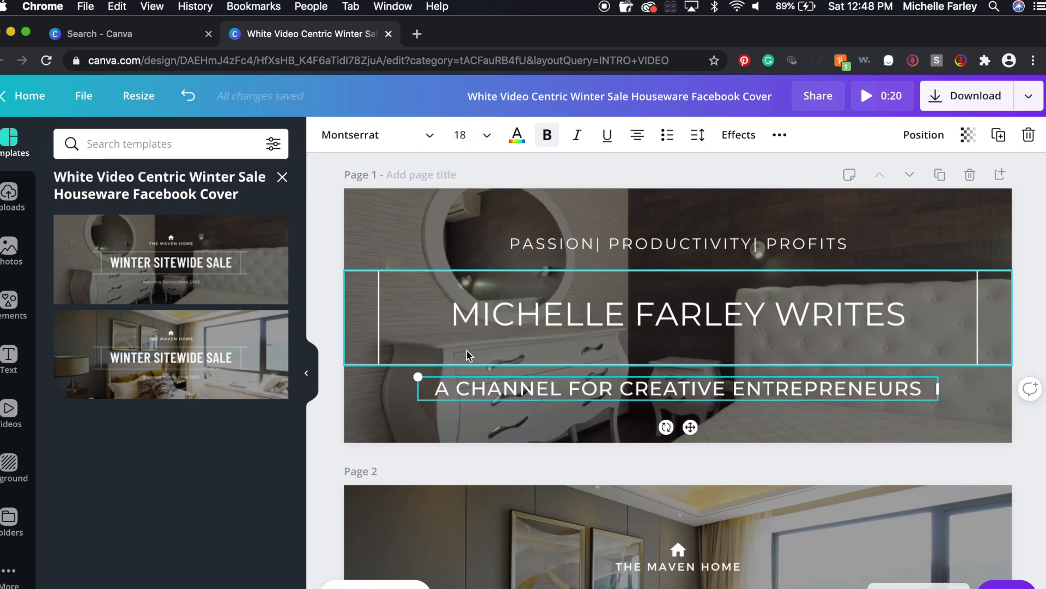
- Play the background video on page 1 to preview it behind the text
click(979, 235)
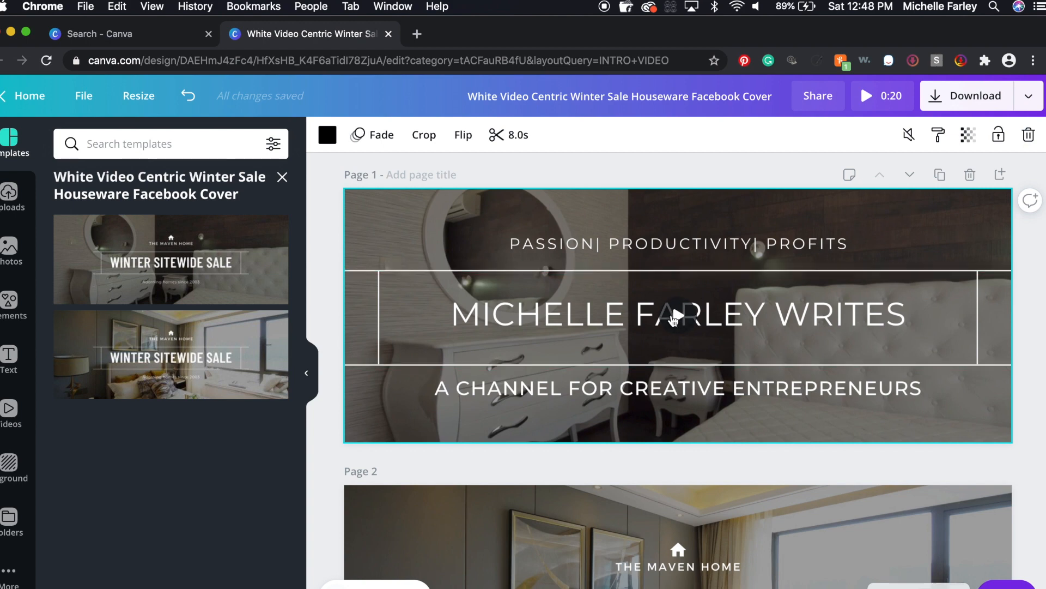
click(676, 316)
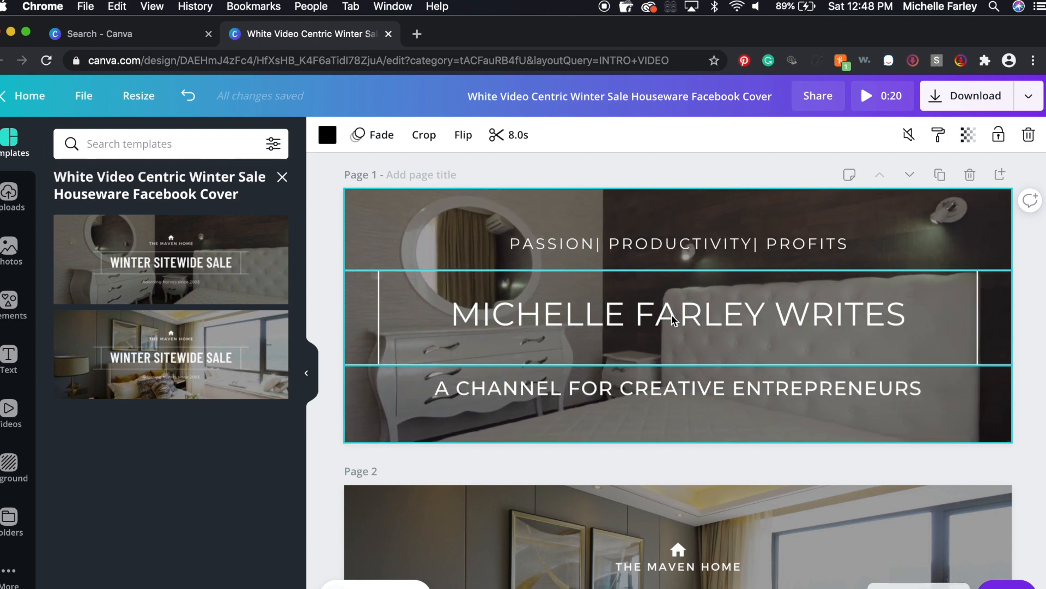
click(675, 320)
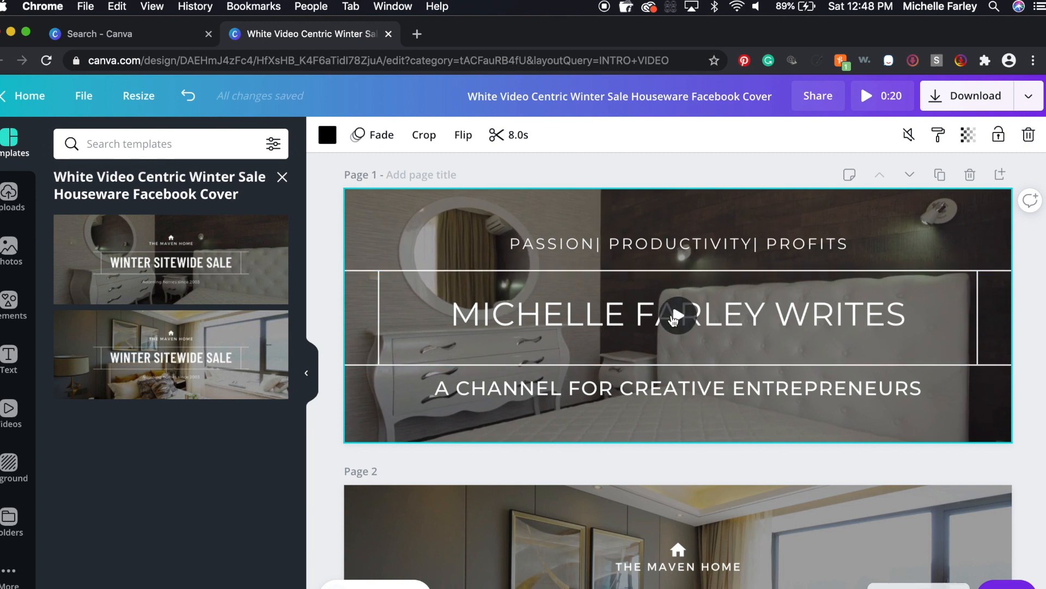
click(676, 316)
click(678, 314)
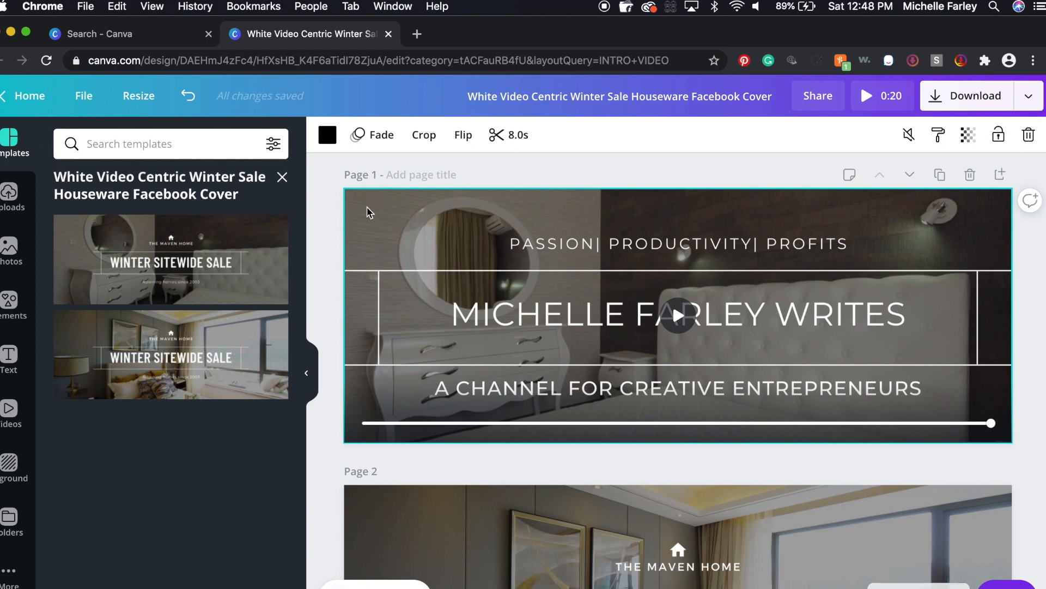
- Delete the background video from page 1 and remove page 2 from the design
key(Delete)
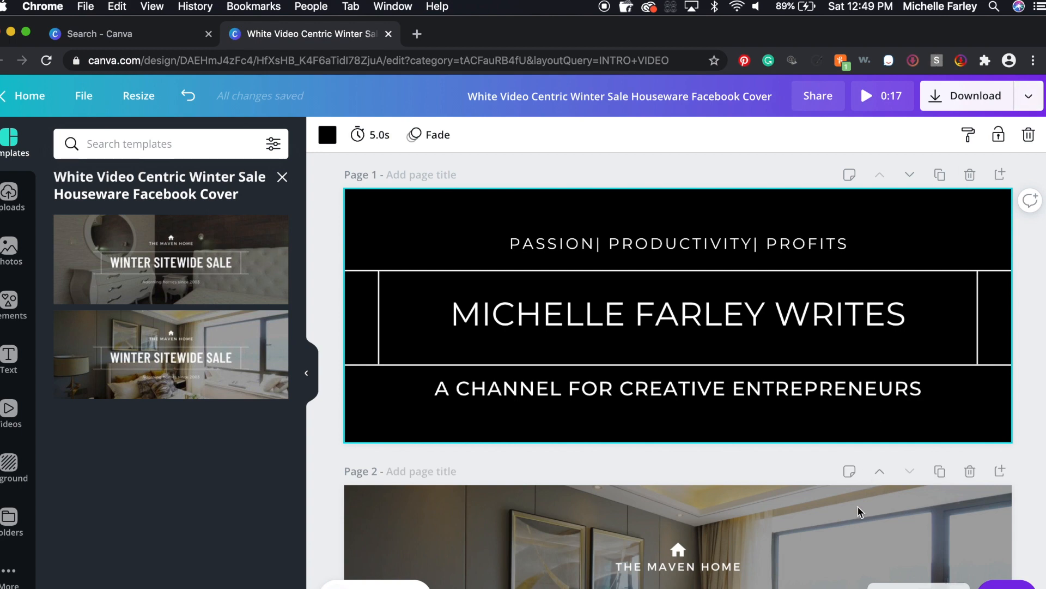
click(971, 472)
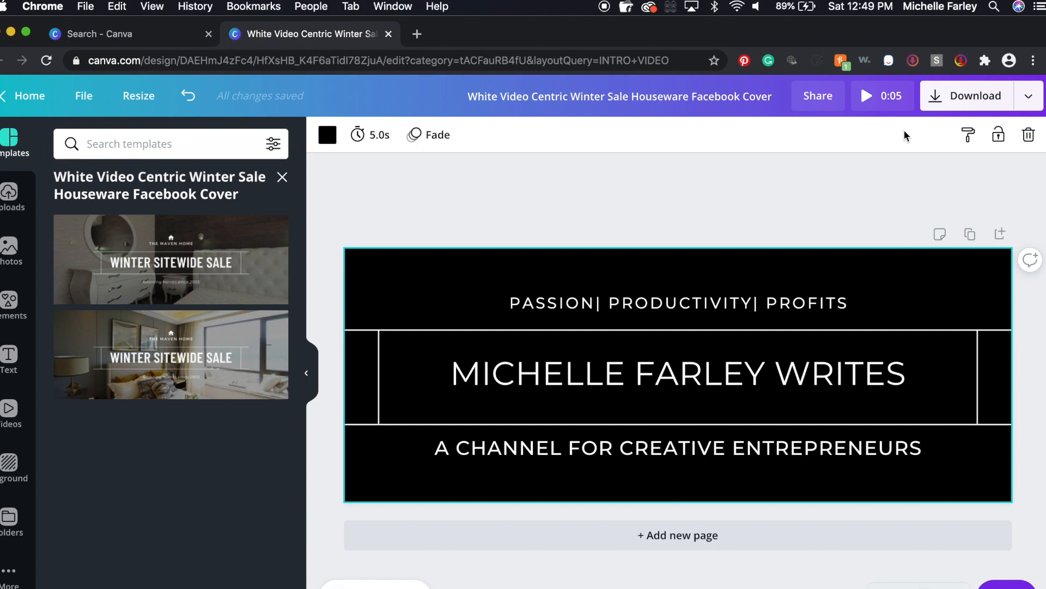
- Rename the design as YOUTUBE INTRO TITLE
click(735, 95)
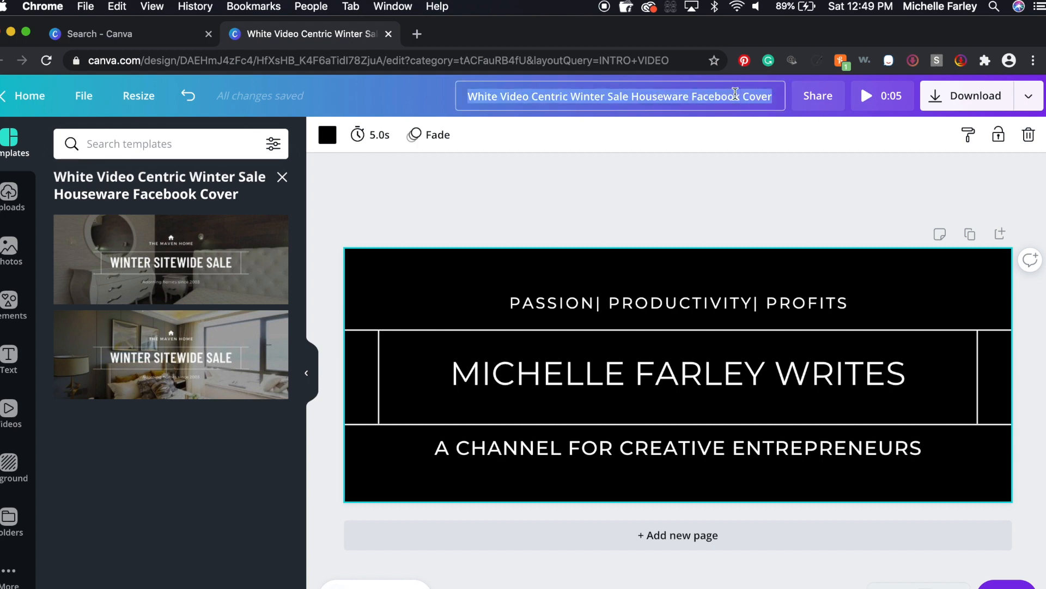
text(YOUTUBE)
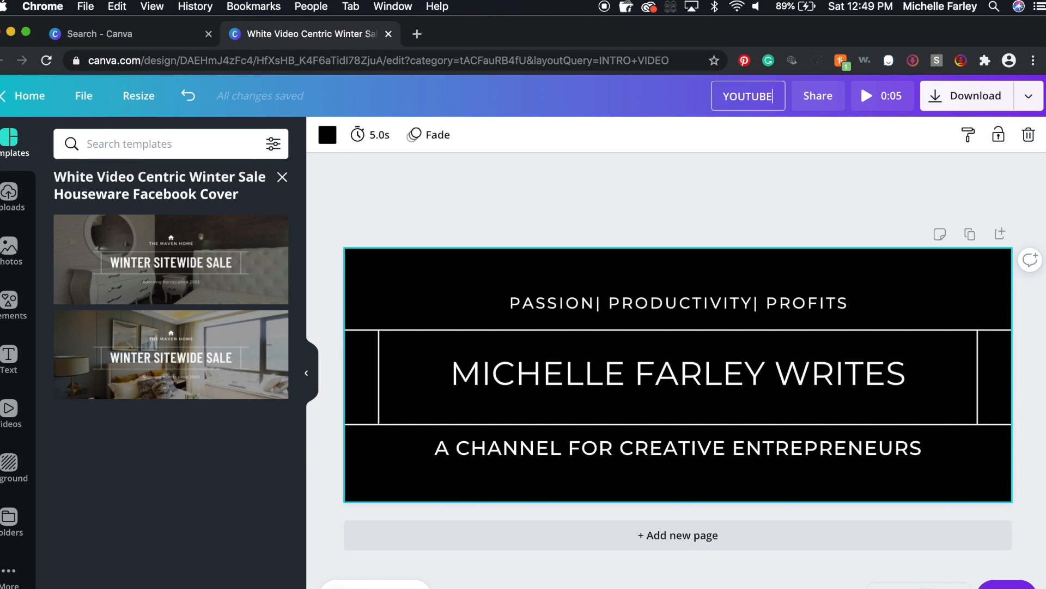
text( INTRO)
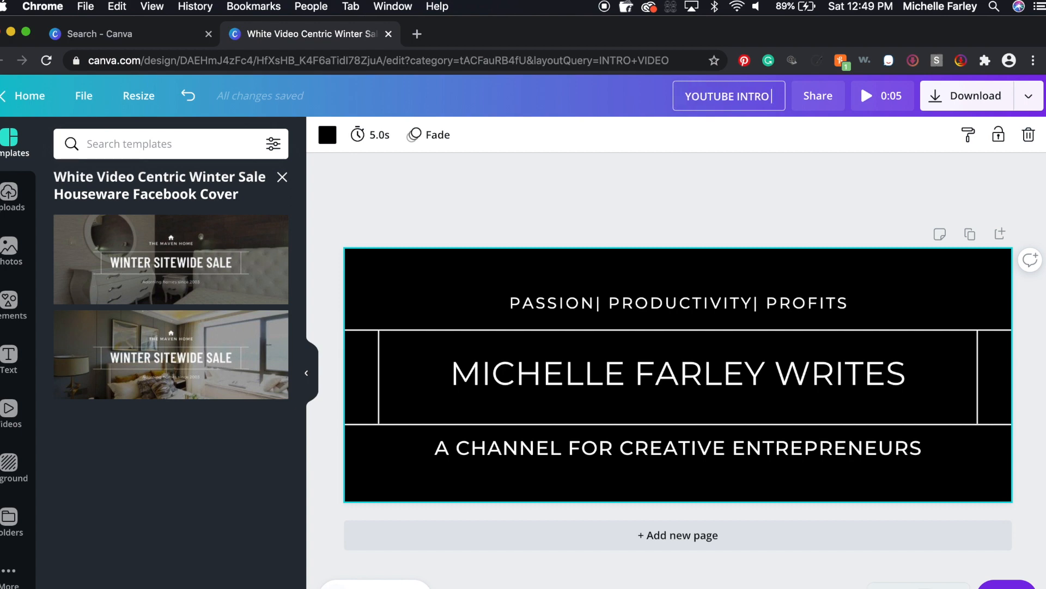
text( TITLW)
key(BackSpace)
text(E)
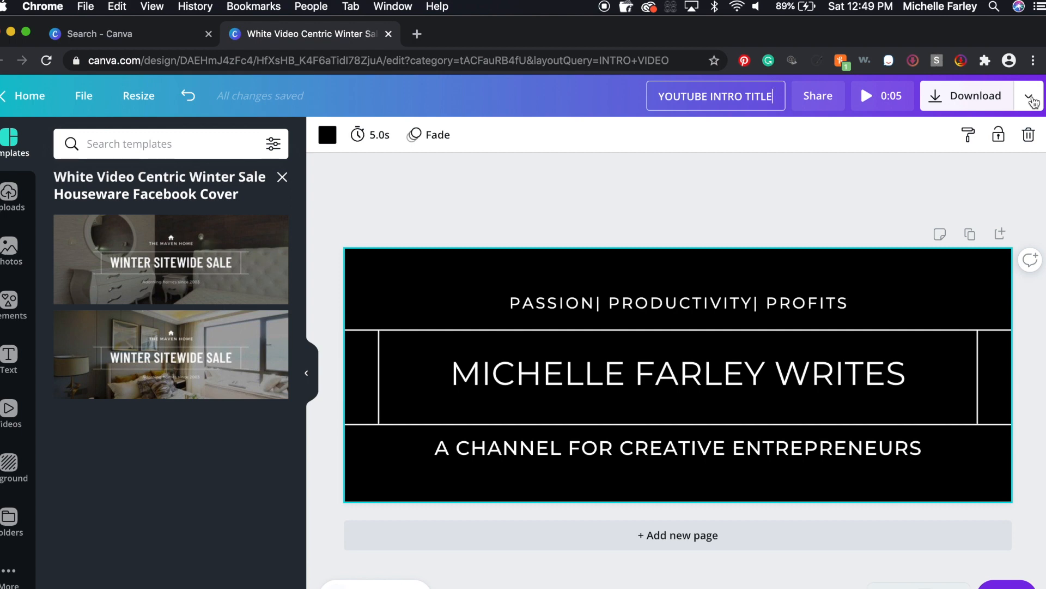
- Download the design as a PNG with a transparent background and dismiss the saved-design message
click(1030, 98)
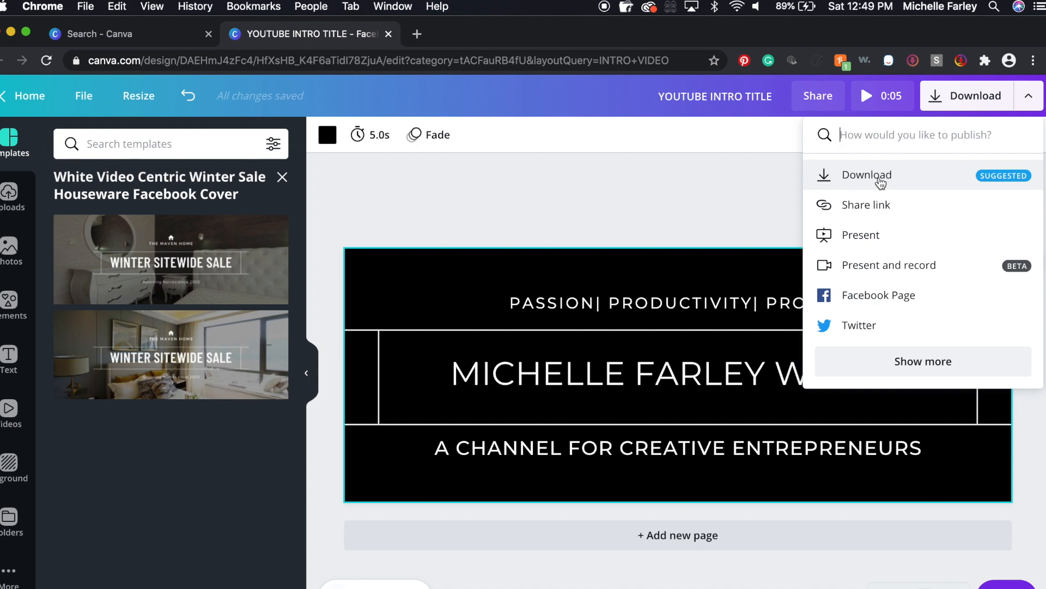
click(881, 180)
click(867, 205)
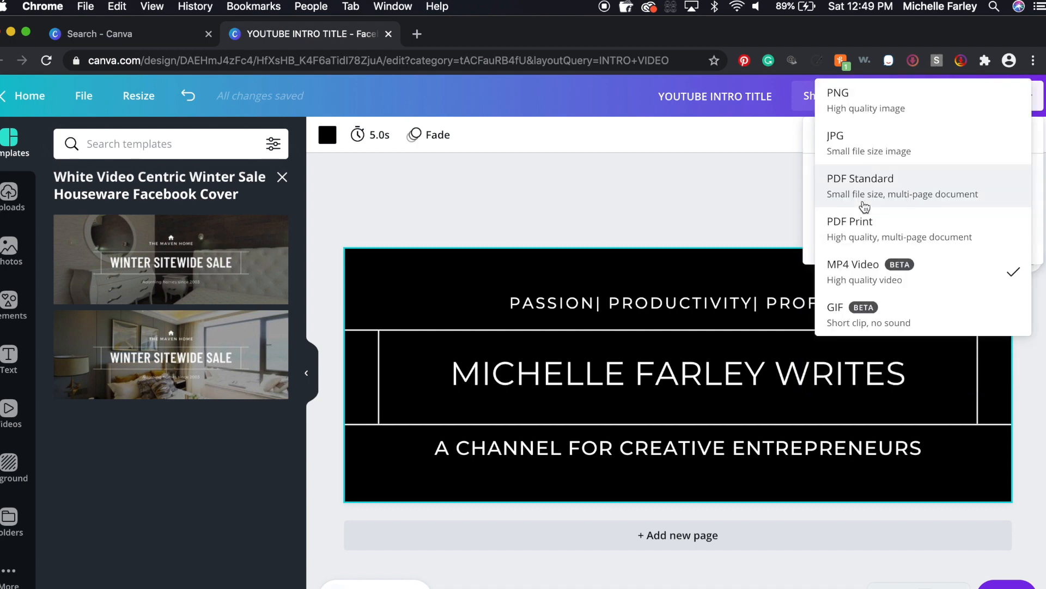
click(851, 97)
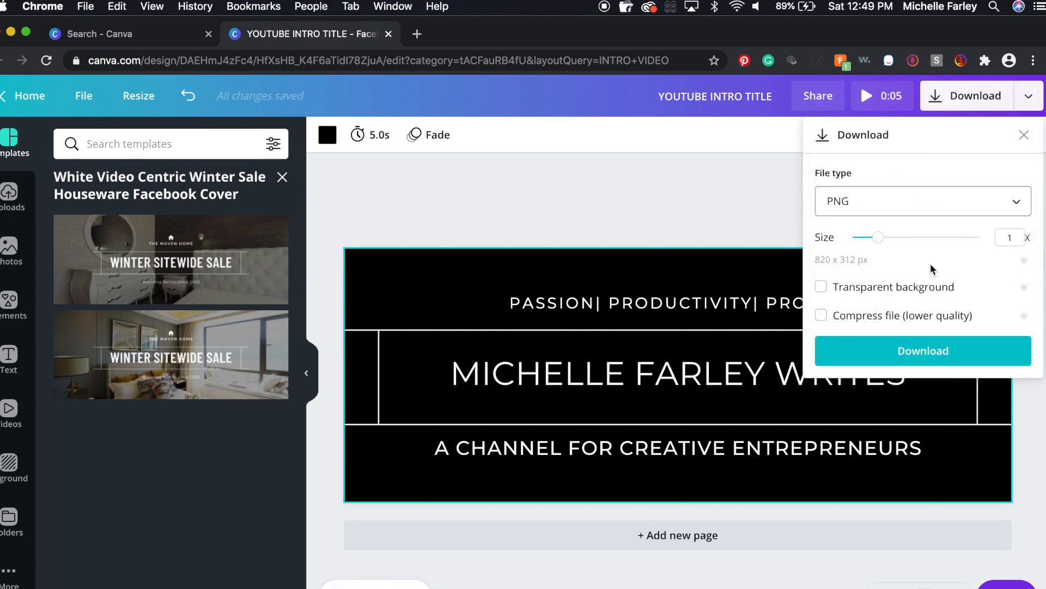
click(822, 286)
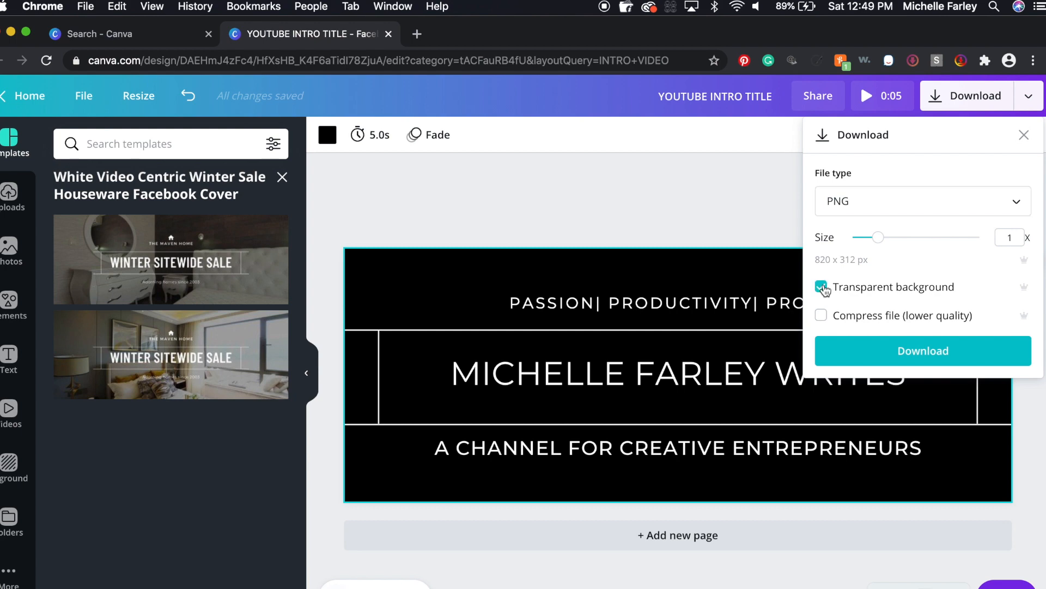
click(908, 355)
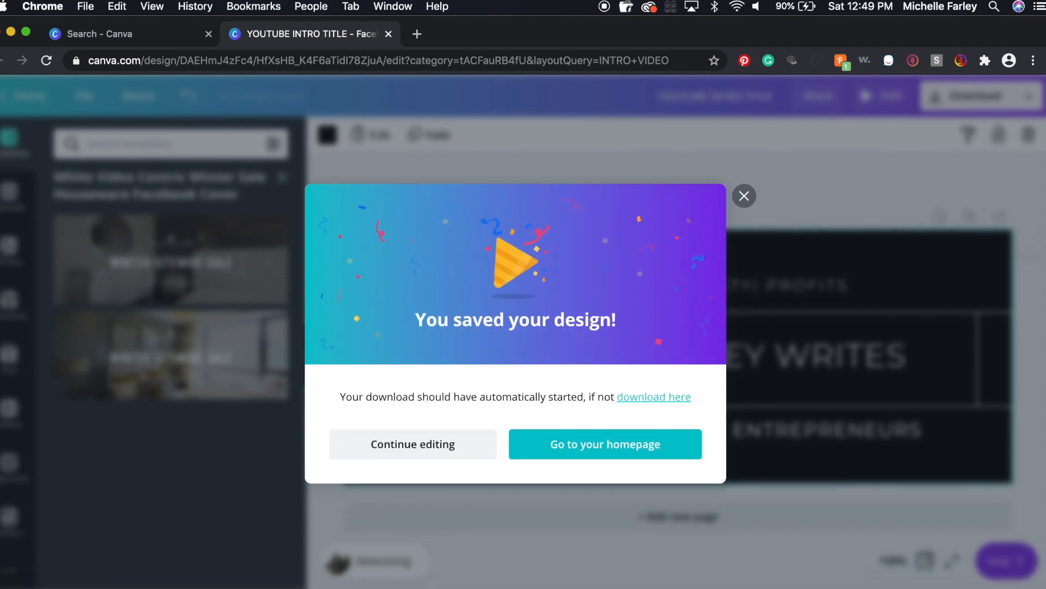
click(744, 196)
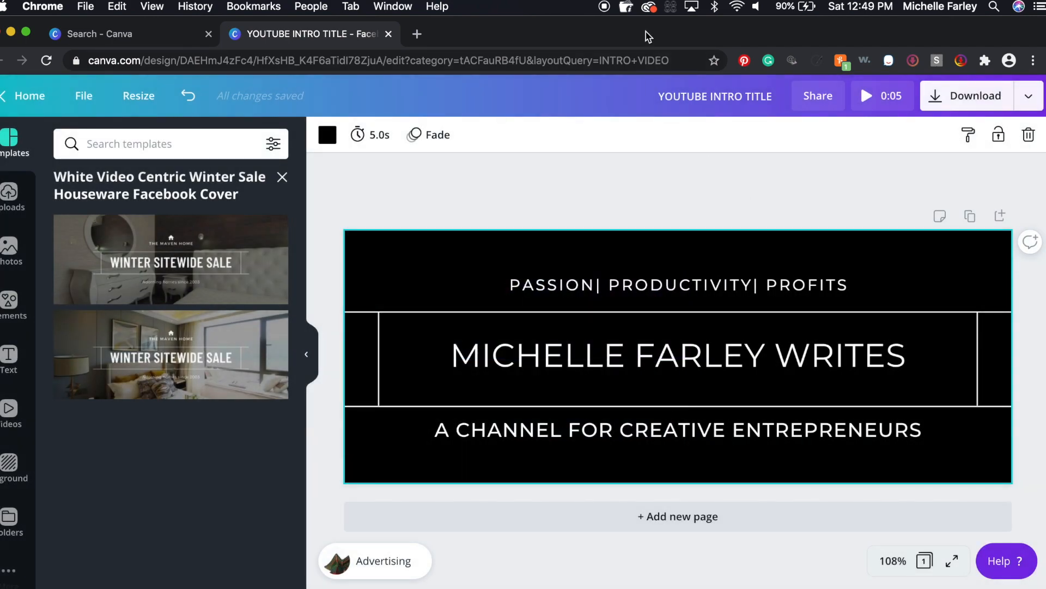
- Move the browser aside, switch to iMovie, and add the downloaded title image to the My Movie 19 project media
drag(648, 39, 1045, 29)
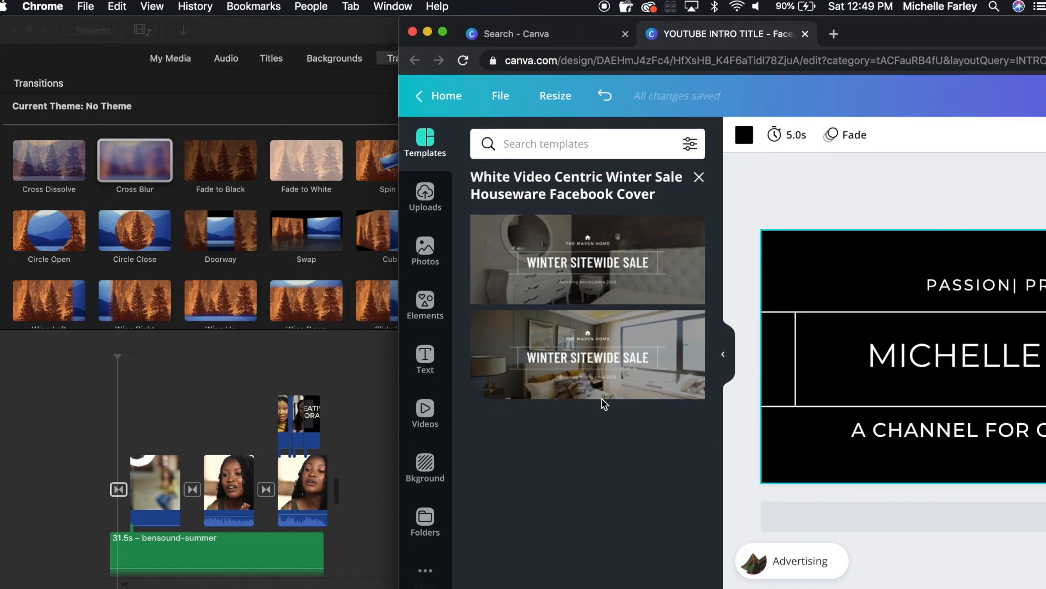
click(170, 59)
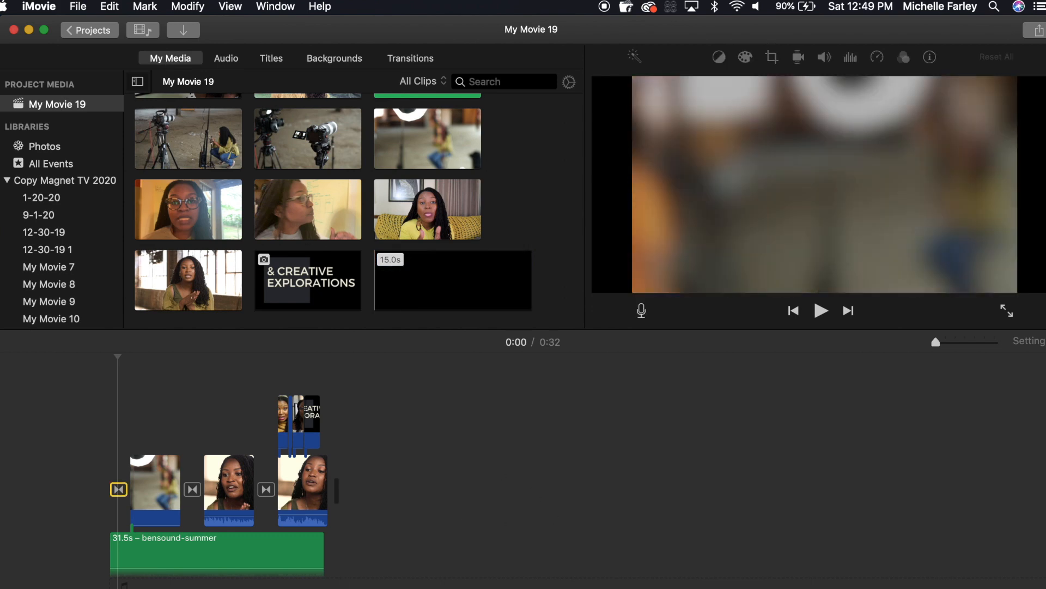
key(super+Tab)
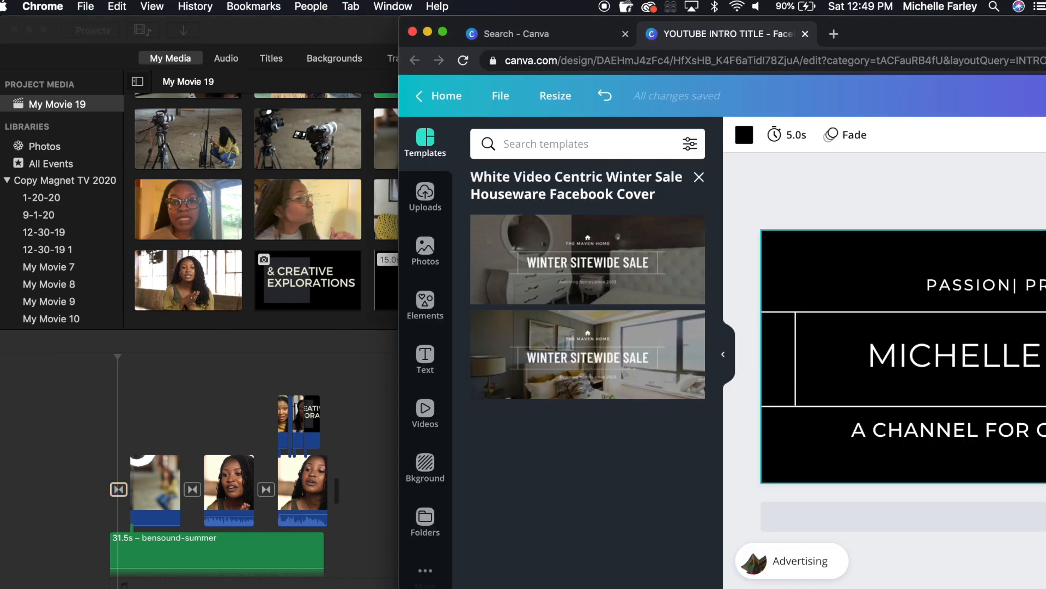
click(425, 196)
drag(350, 443, 364, 267)
click(364, 267)
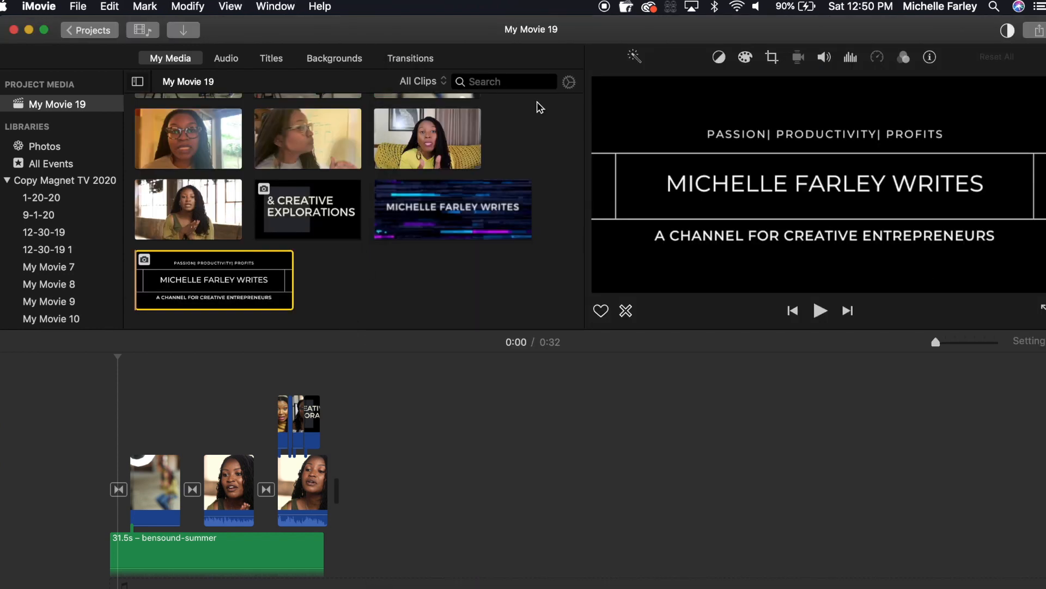
drag(507, 34, 480, 8)
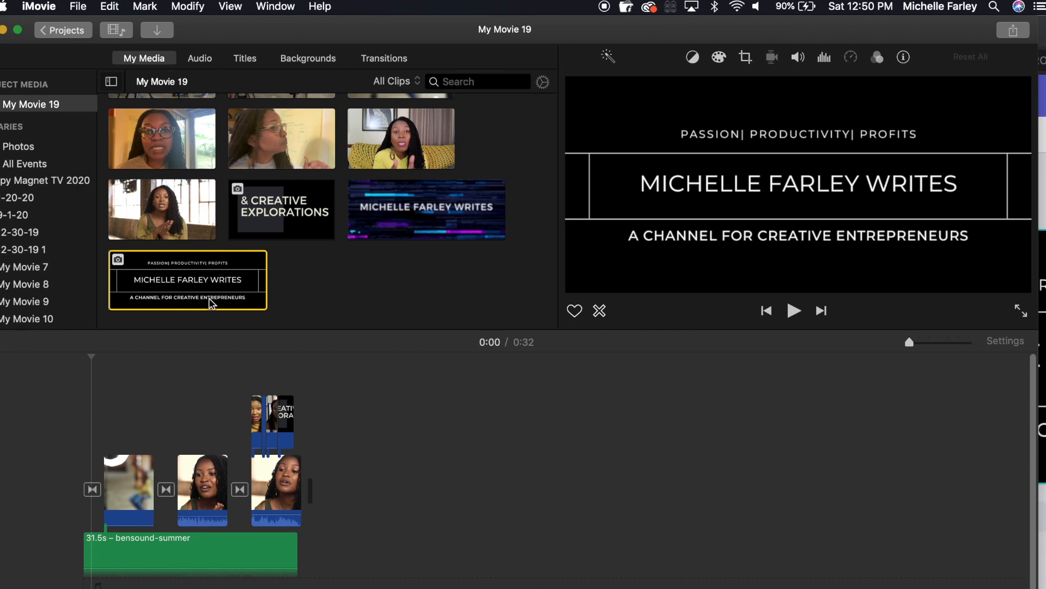
- Place the new title image on the timeline above the first clip and trim both ends to match it, about 4.4 s
drag(173, 265, 95, 419)
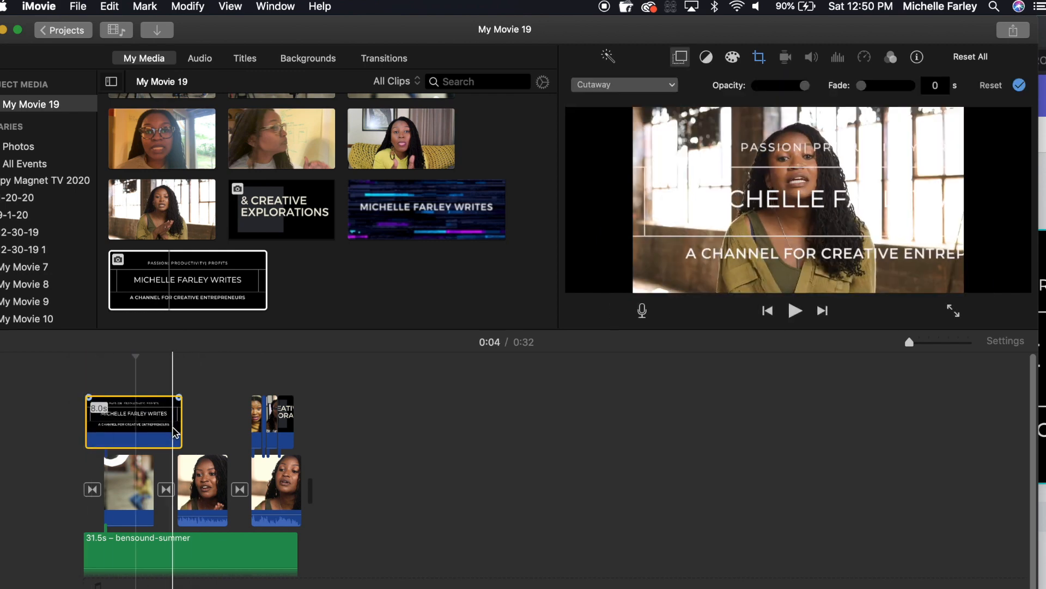
drag(85, 428, 106, 428)
drag(178, 426, 148, 431)
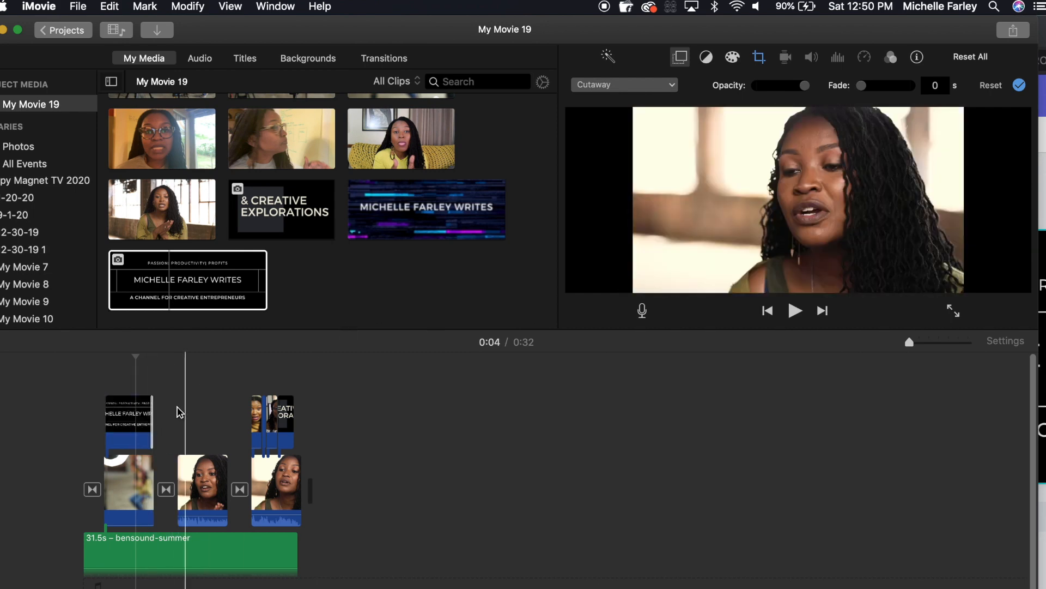
- Set the title overlay to Picture in Picture and enlarge it across most of the video frame
click(139, 417)
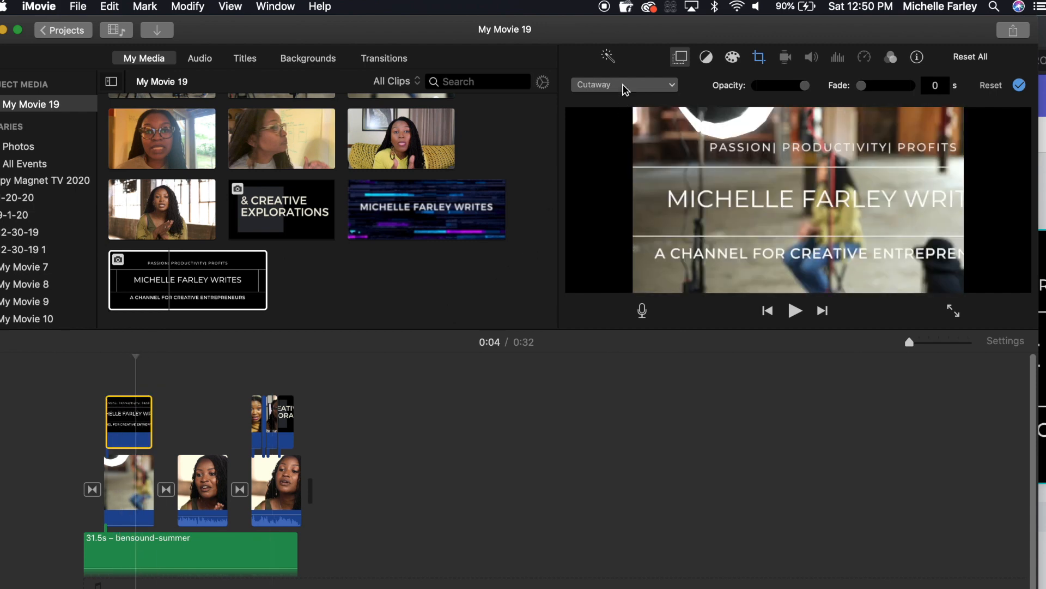
click(625, 88)
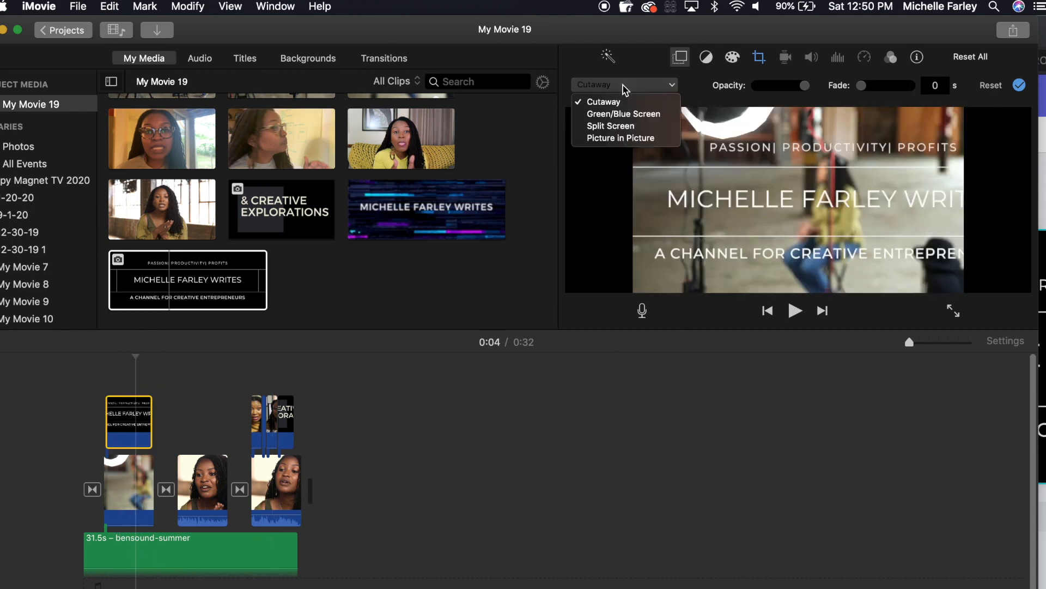
click(624, 138)
drag(841, 177, 673, 275)
drag(921, 276, 900, 269)
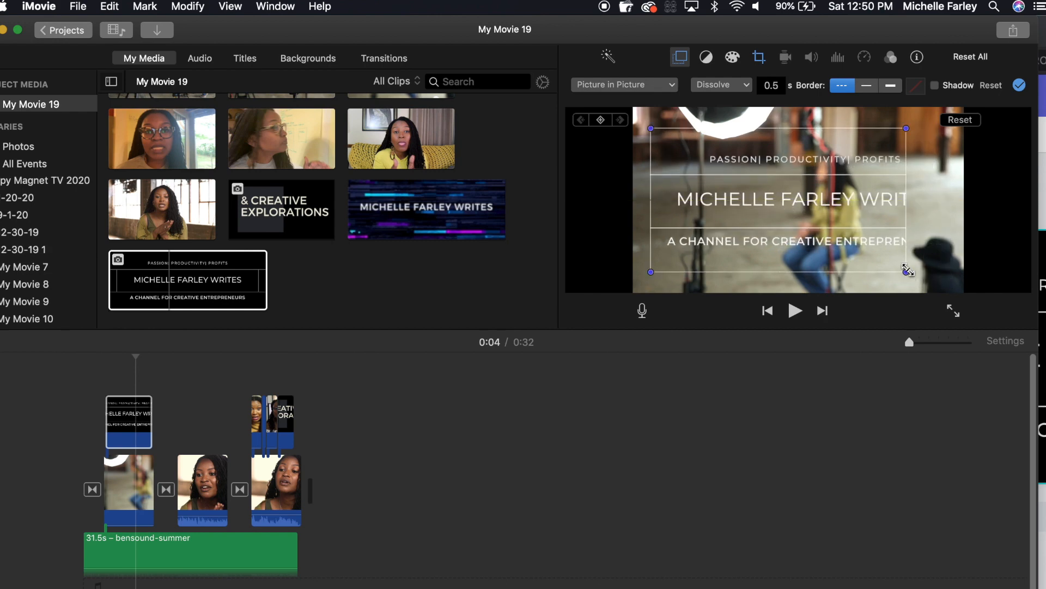
- Set the title overlay's crop style to Fit so the whole image shows
click(758, 59)
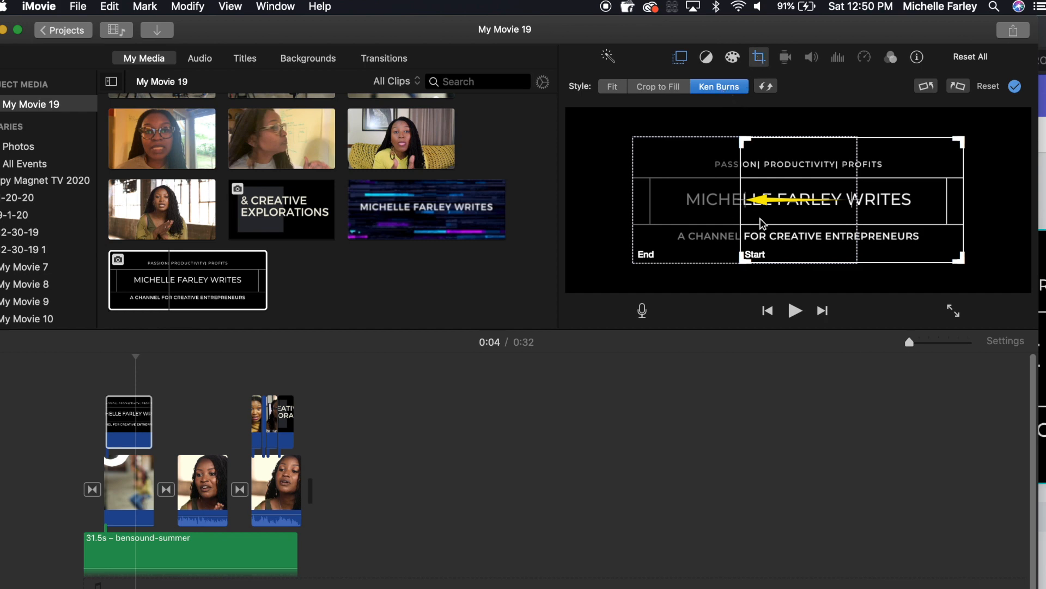
click(661, 87)
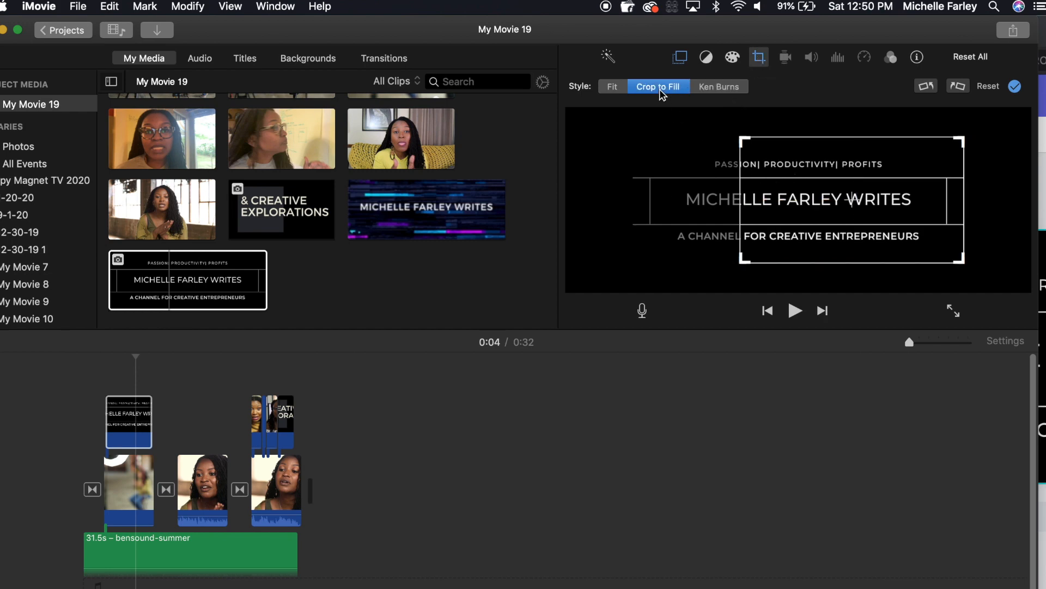
click(612, 88)
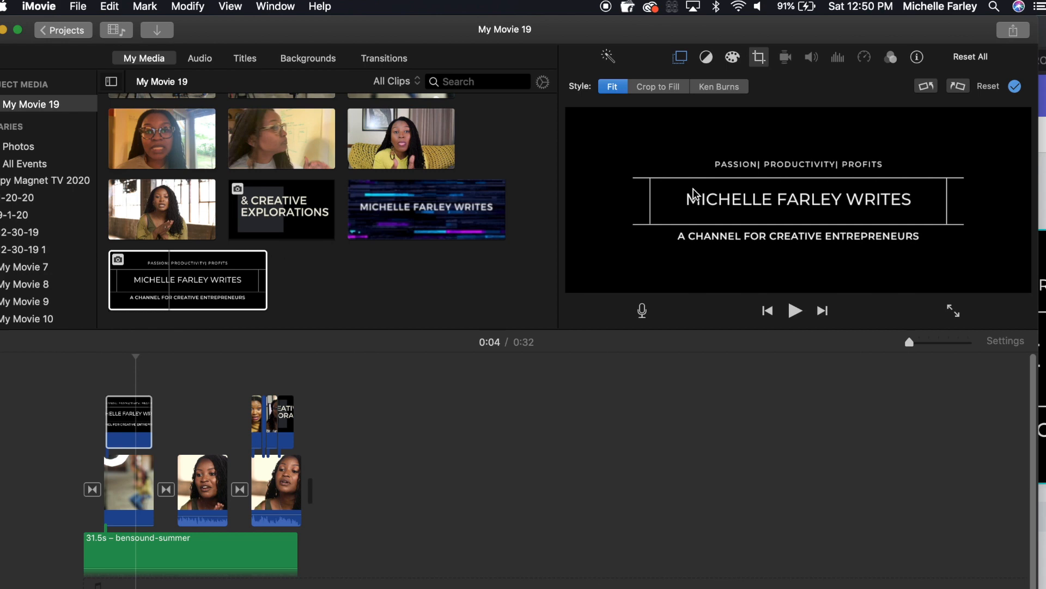
- Enlarge the picture-in-picture title to nearly the full frame width and centre it vertically over the footage
click(681, 57)
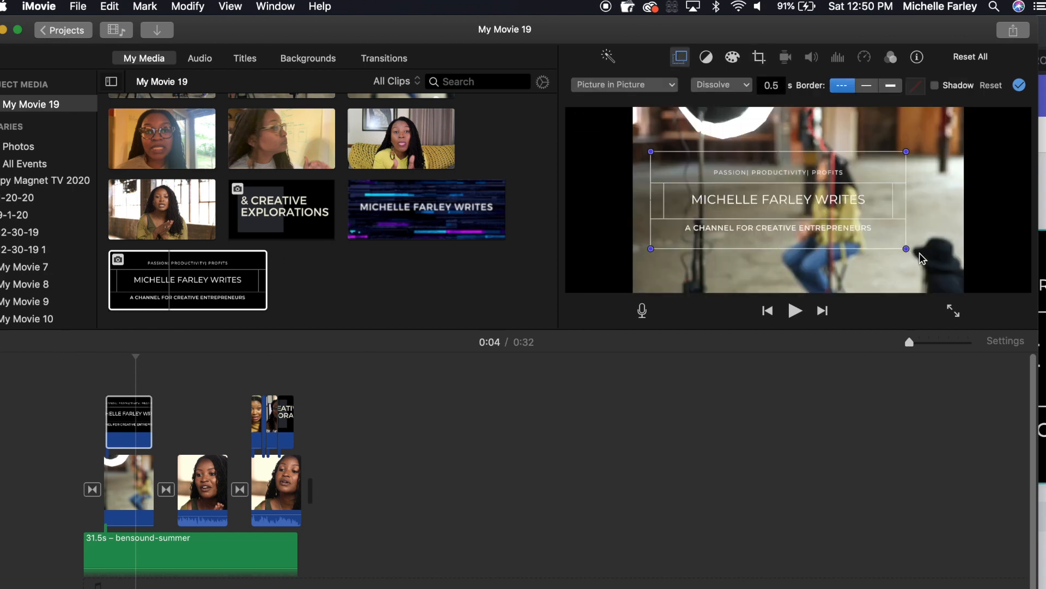
drag(908, 250, 958, 269)
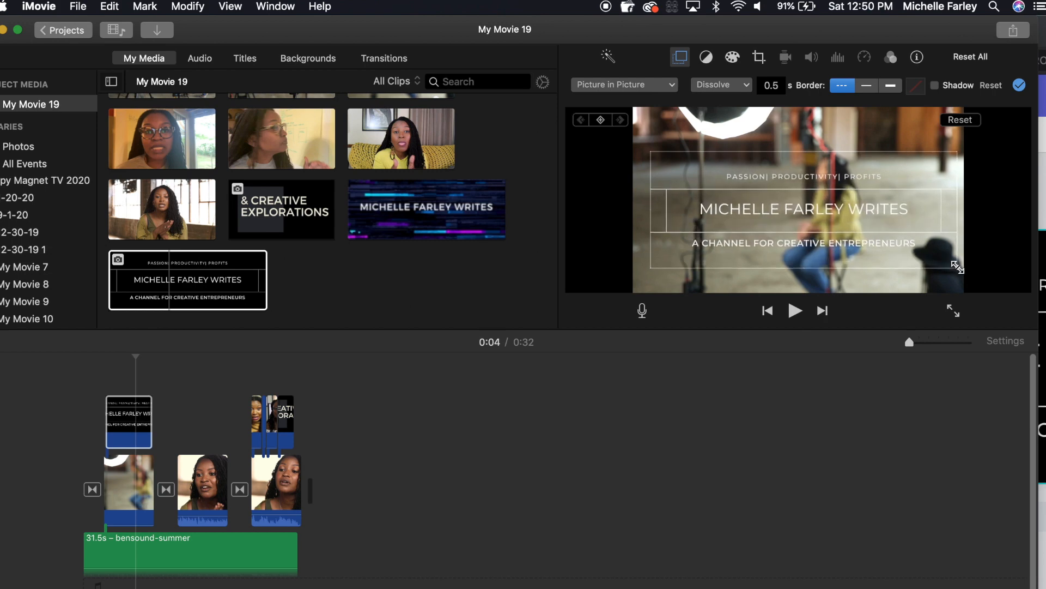
drag(648, 270, 641, 275)
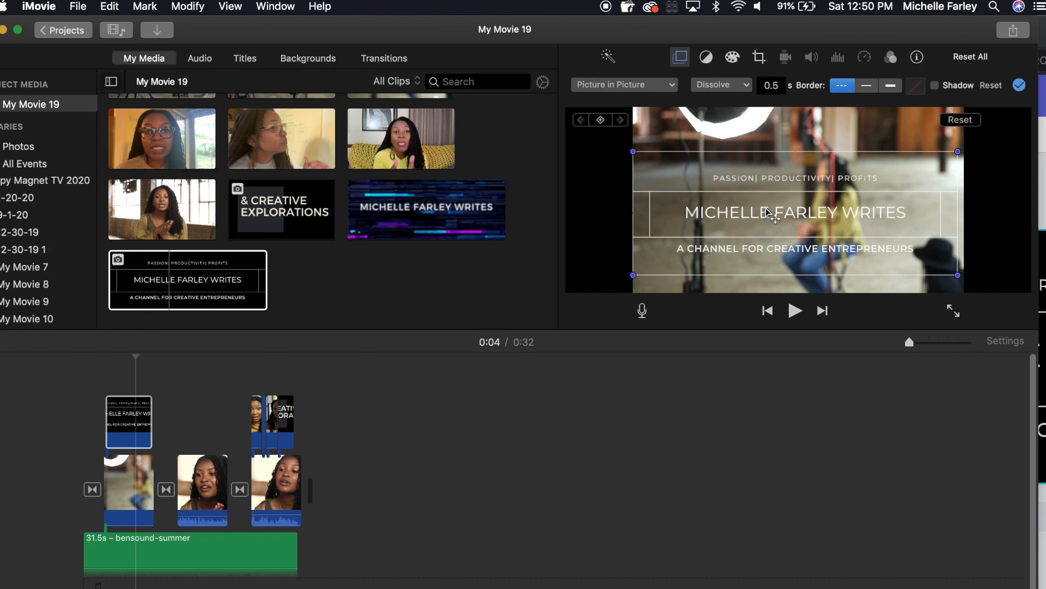
drag(766, 214, 769, 200)
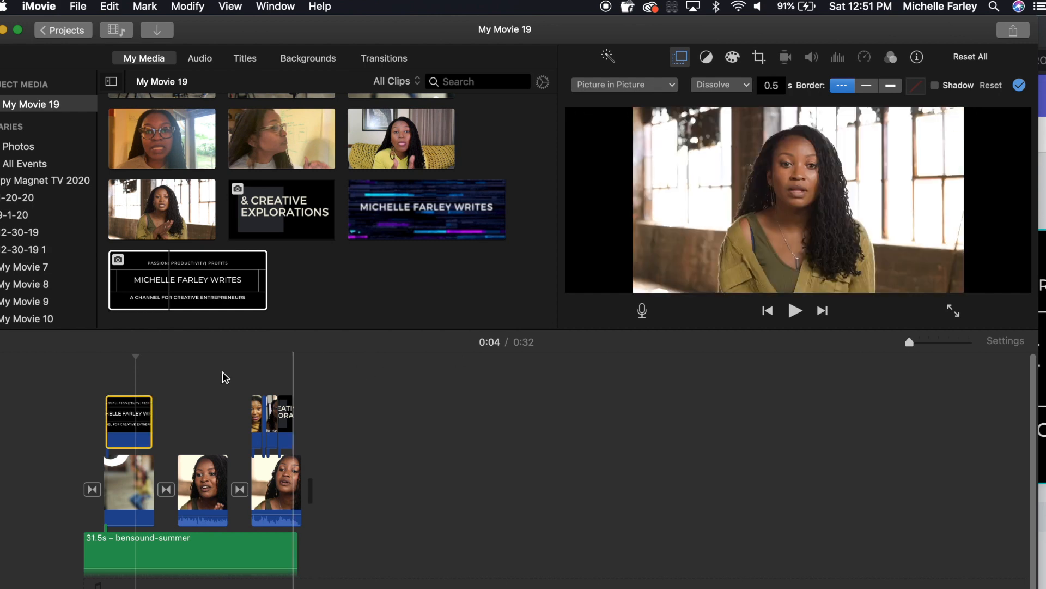
- Play the movie from the start through the title section to review the overlay
click(82, 384)
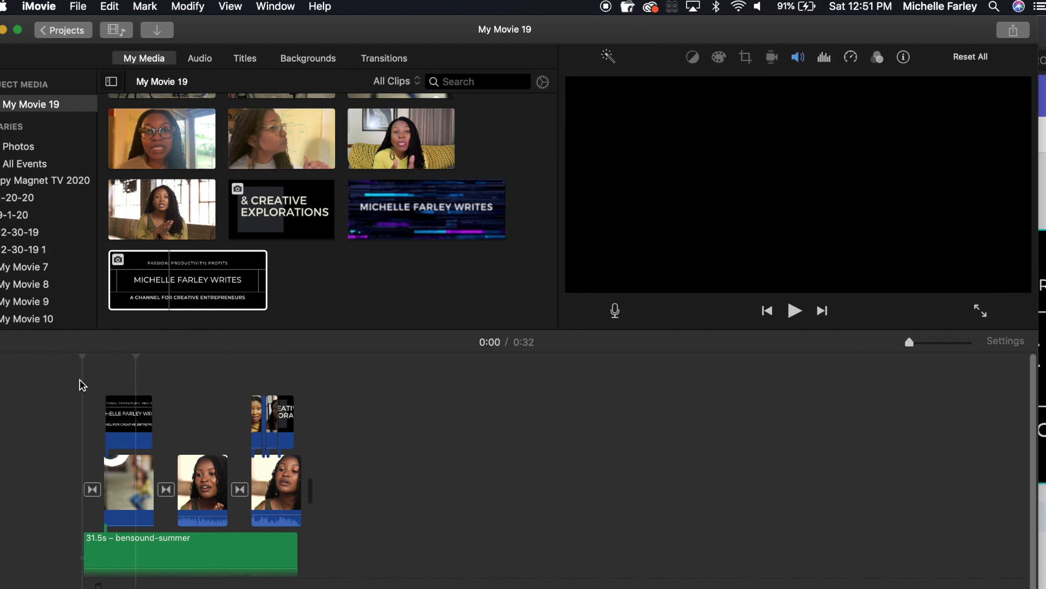
key(space)
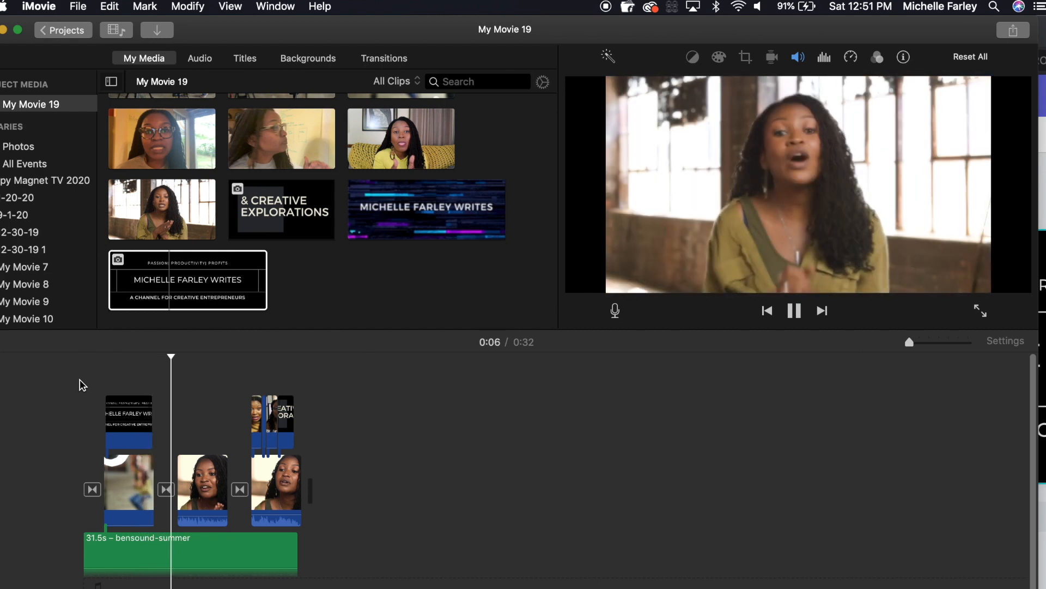
click(793, 313)
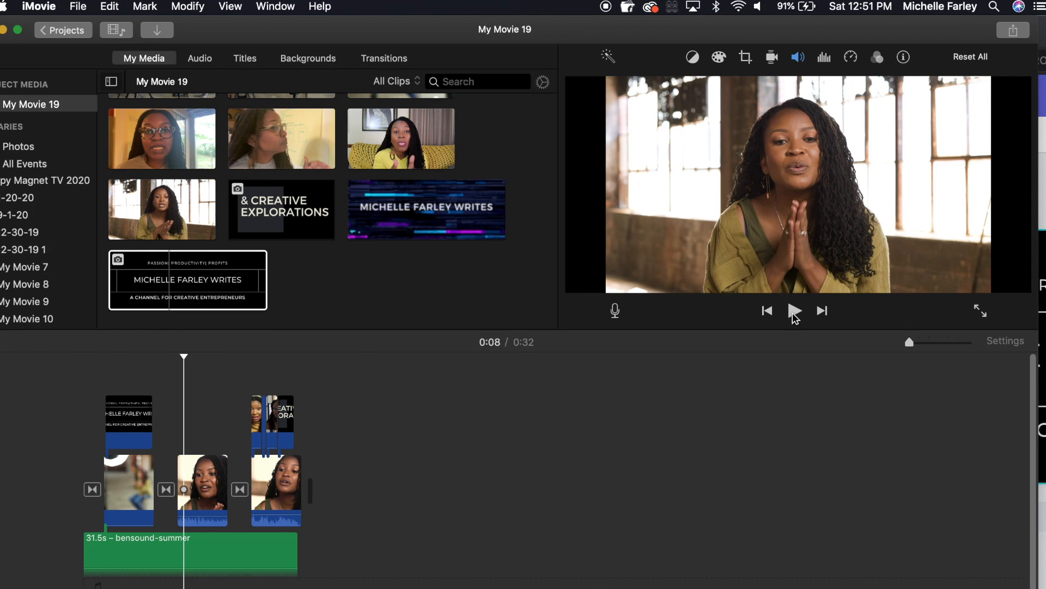
click(131, 471)
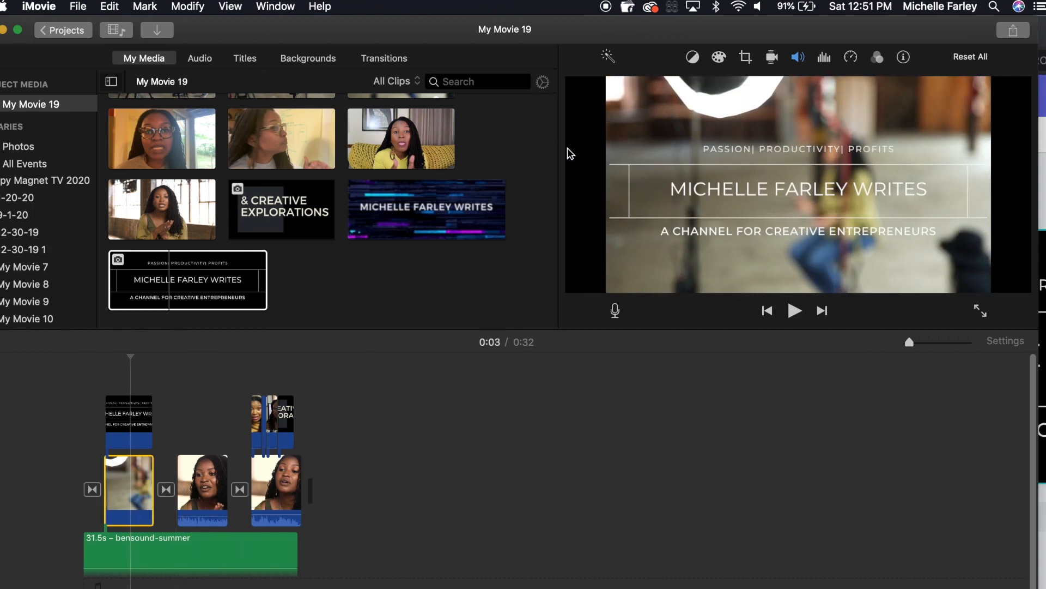
click(720, 58)
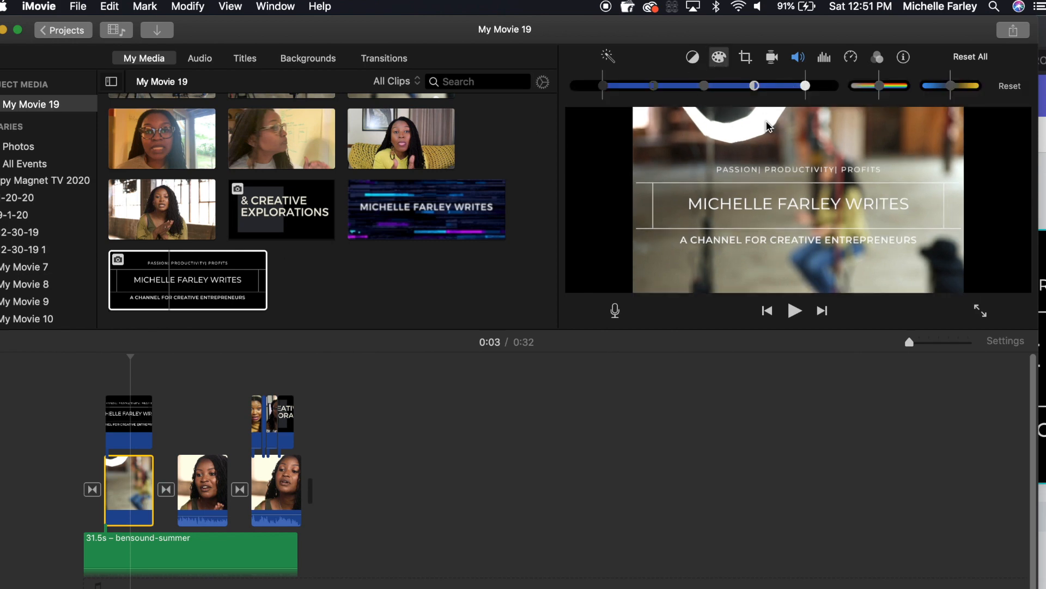
click(693, 58)
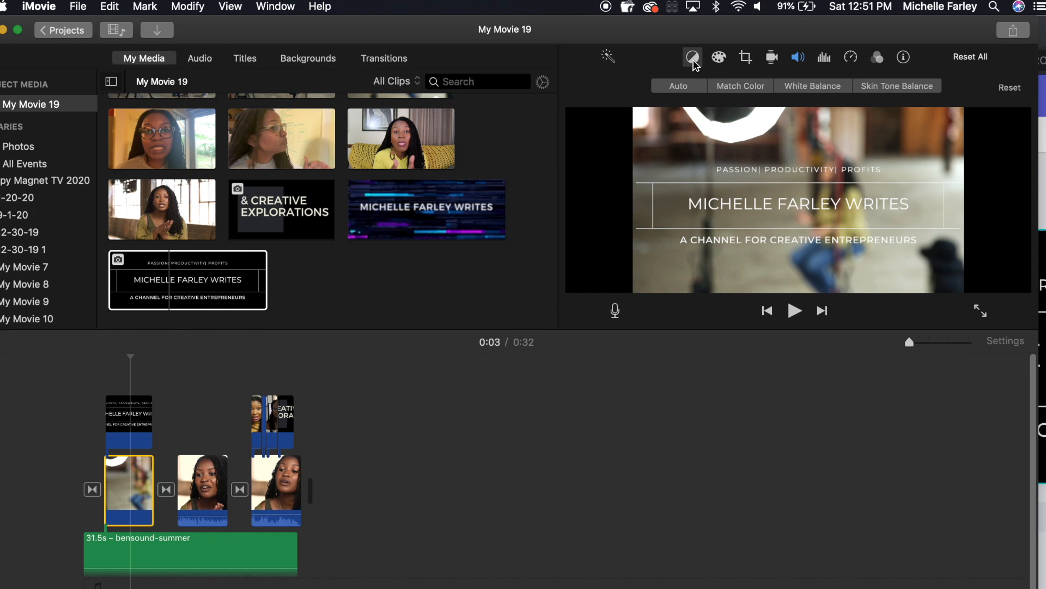
- Apply the Blockbuster clip filter to the title overlay
click(877, 58)
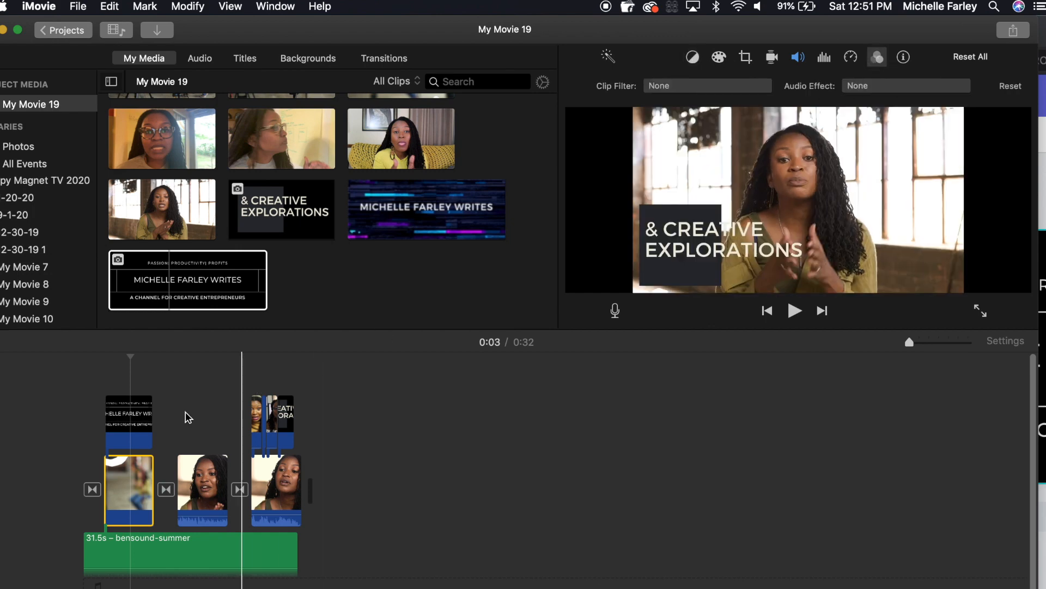
click(138, 419)
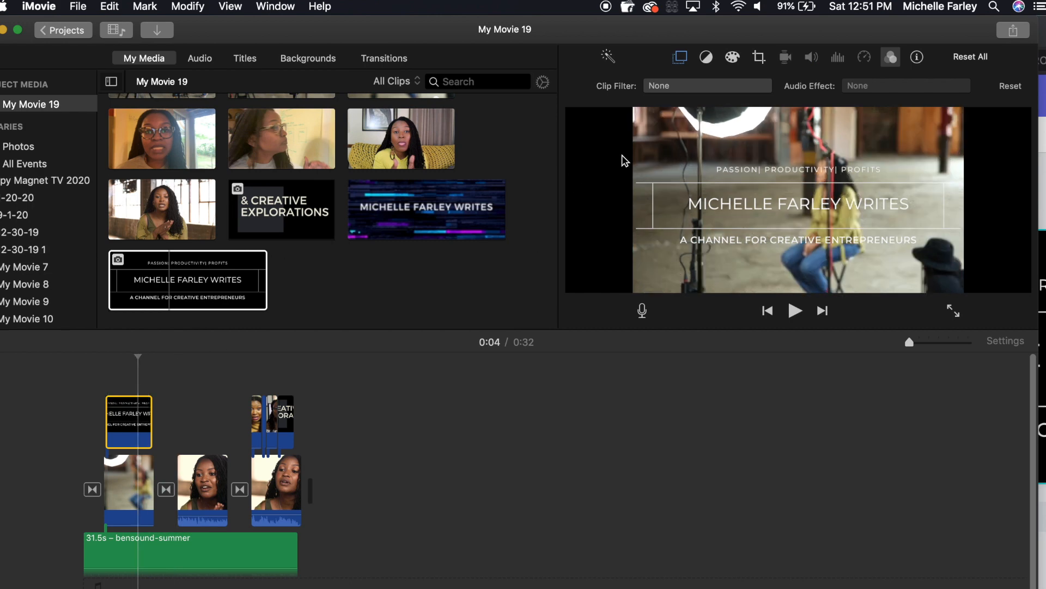
click(700, 88)
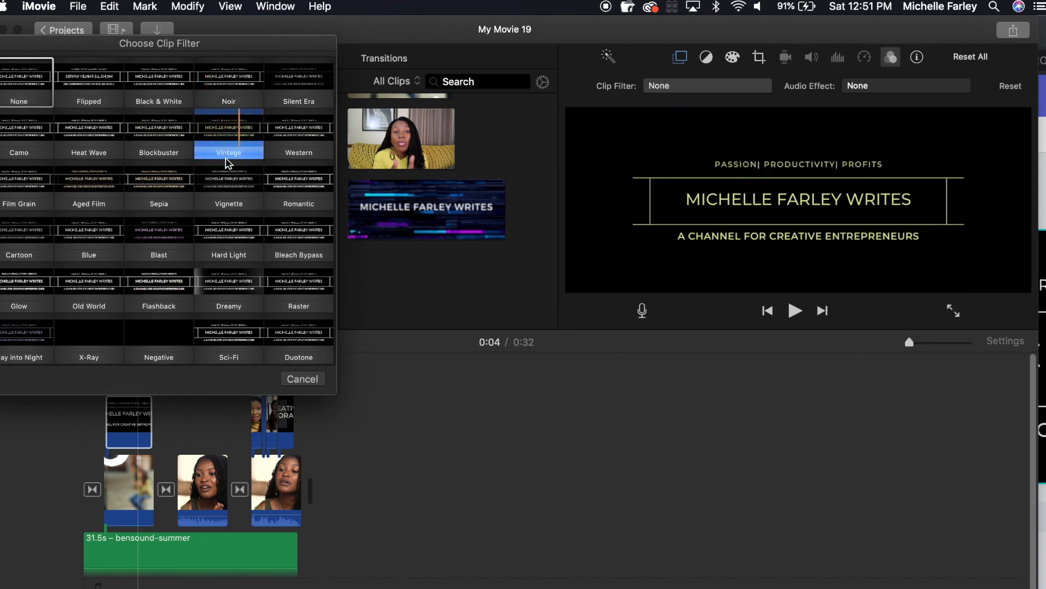
click(164, 154)
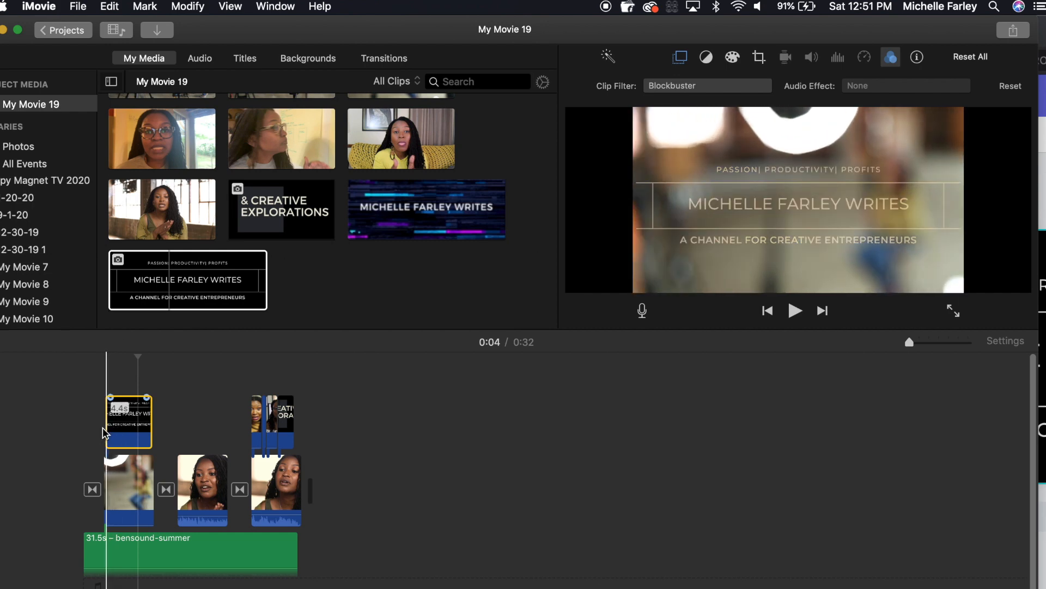
- Play back the filtered title section and return to the title overlay to check its text
key(space)
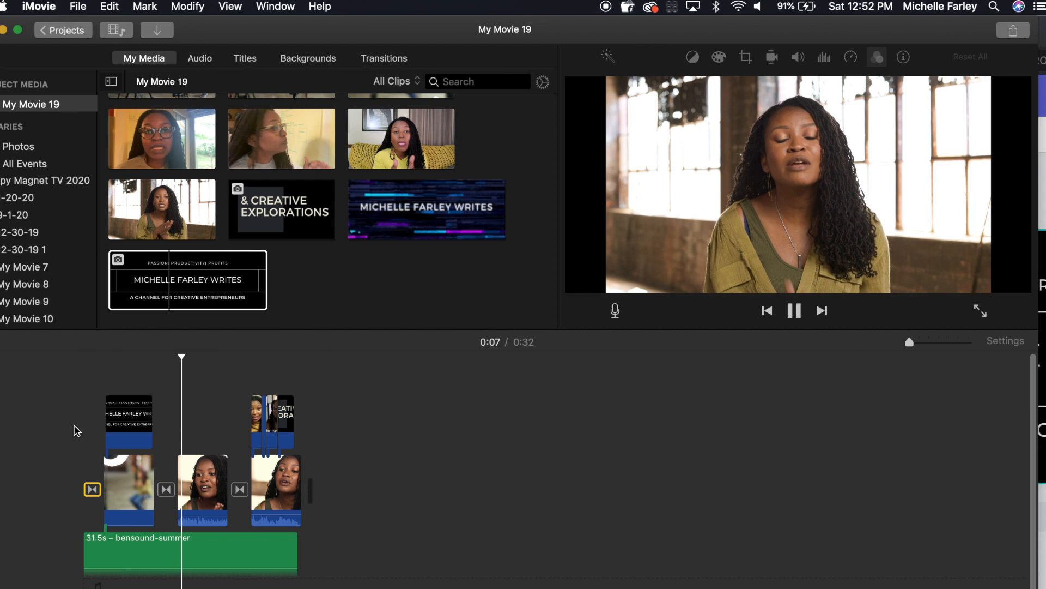
key(space)
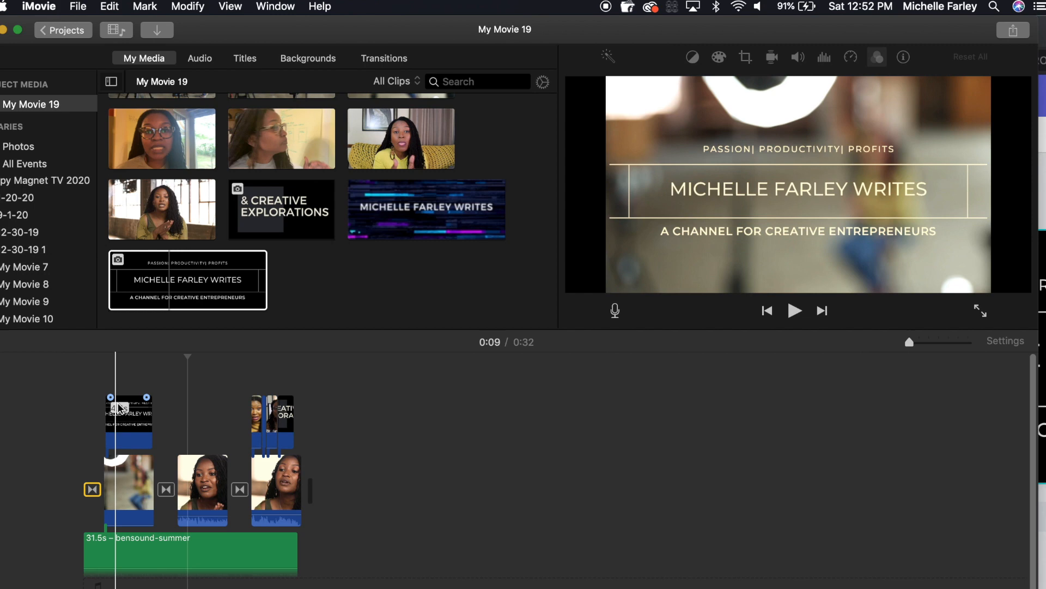
click(143, 285)
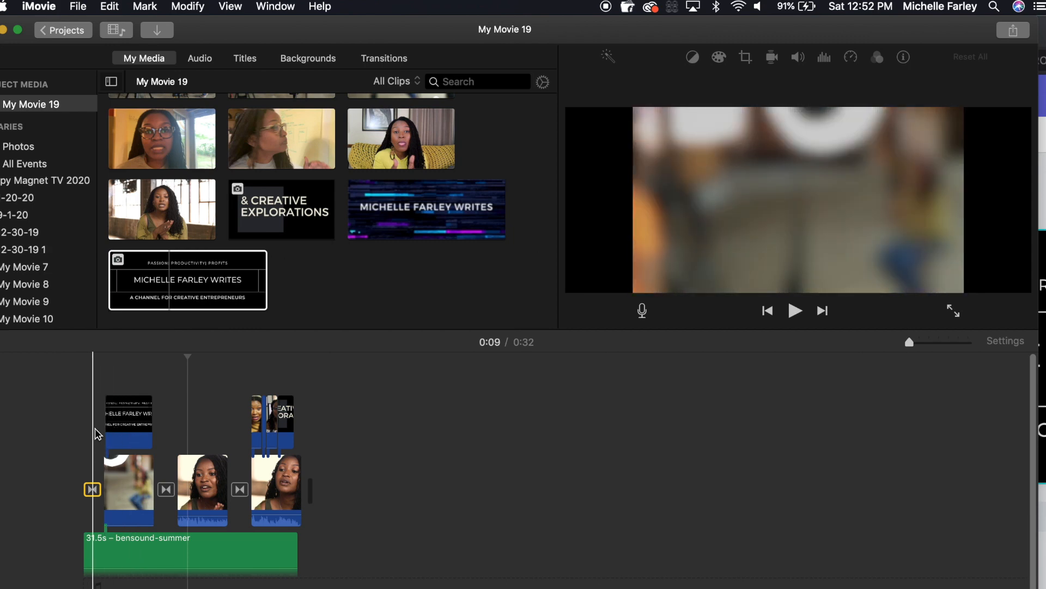
click(129, 430)
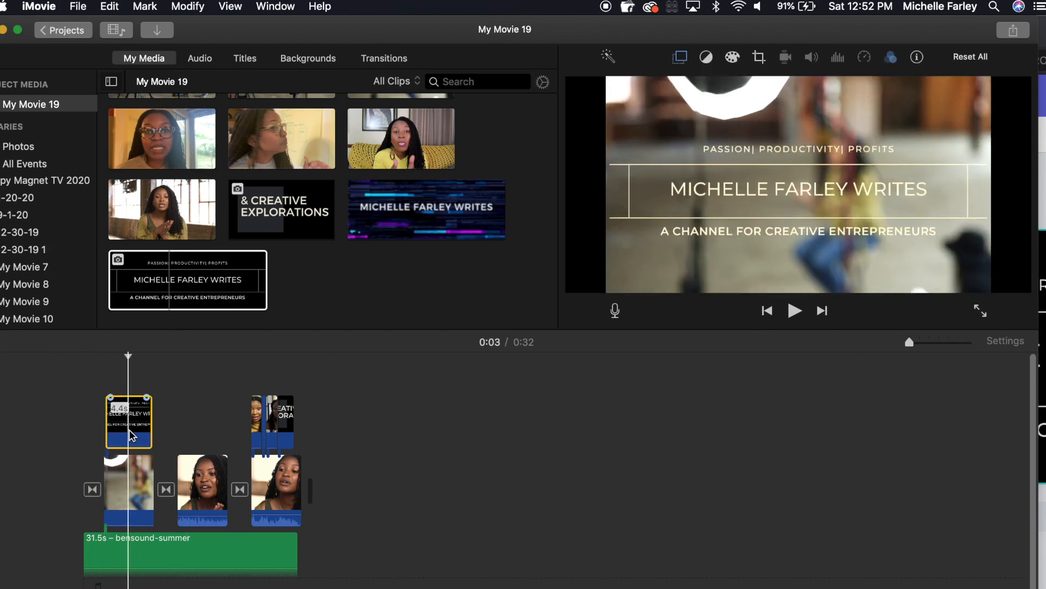
- Switch to the Canva design in Chrome, enlarge the PASSION| PRODUCTIVITY| PROFITS text to size 18, and fit it on one centred line
key(super+Tab)
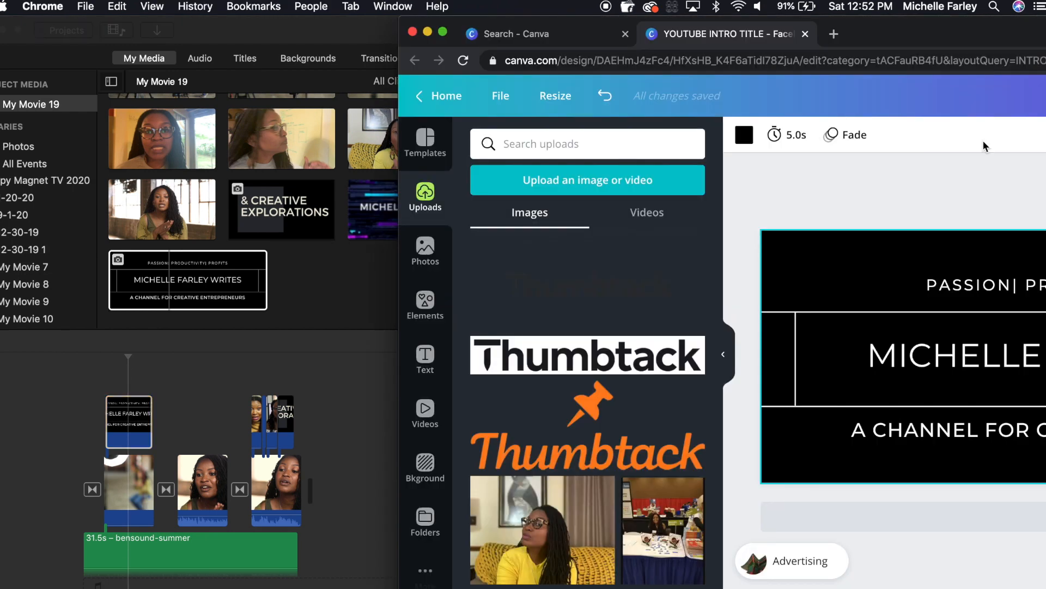
drag(920, 26, 485, 12)
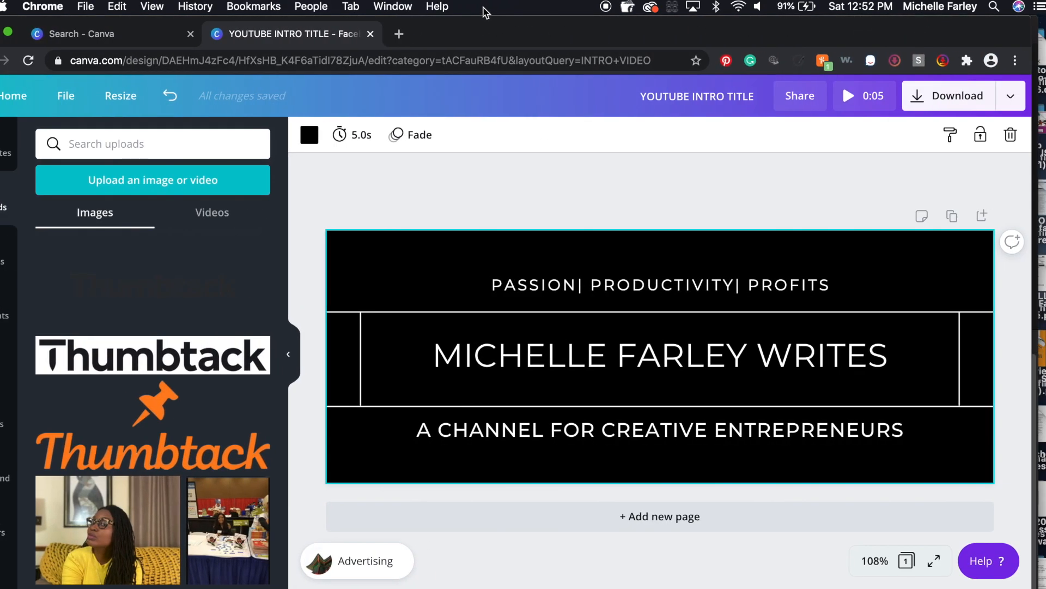
click(545, 285)
triple_click(545, 286)
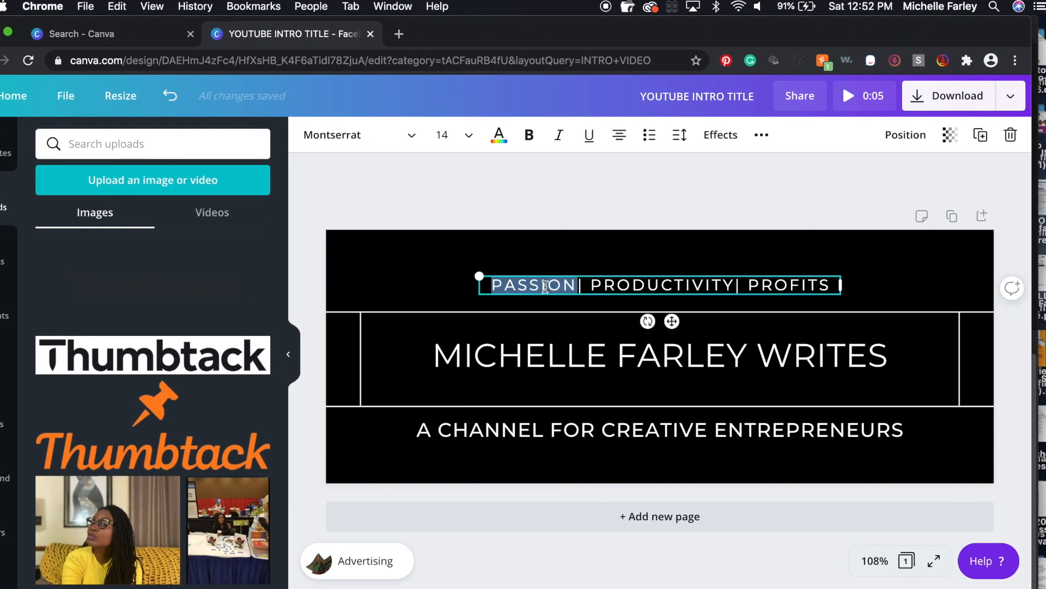
click(470, 136)
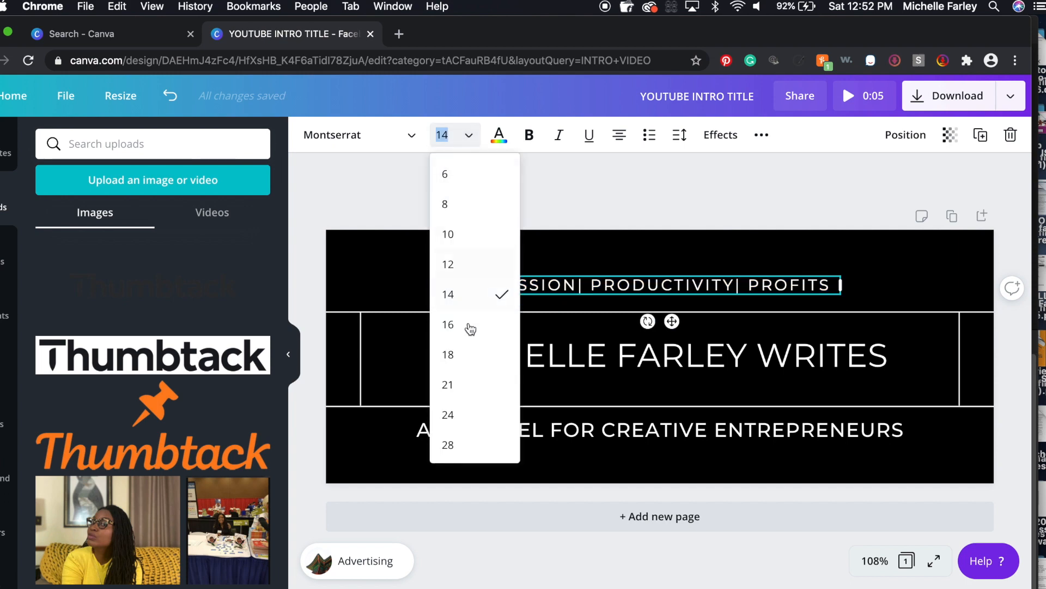
click(469, 355)
drag(479, 282, 376, 281)
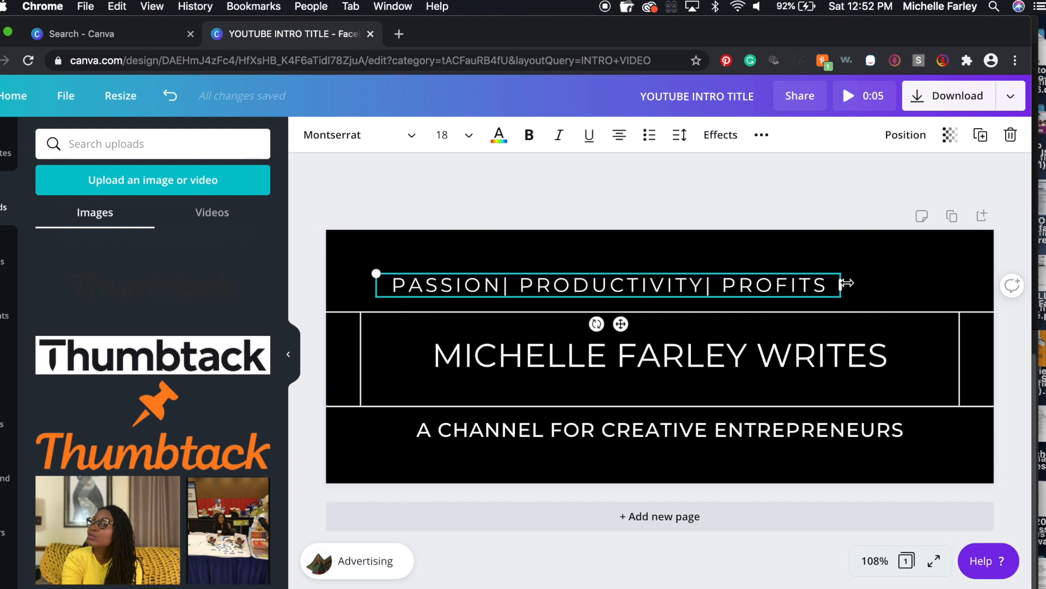
drag(621, 324, 674, 323)
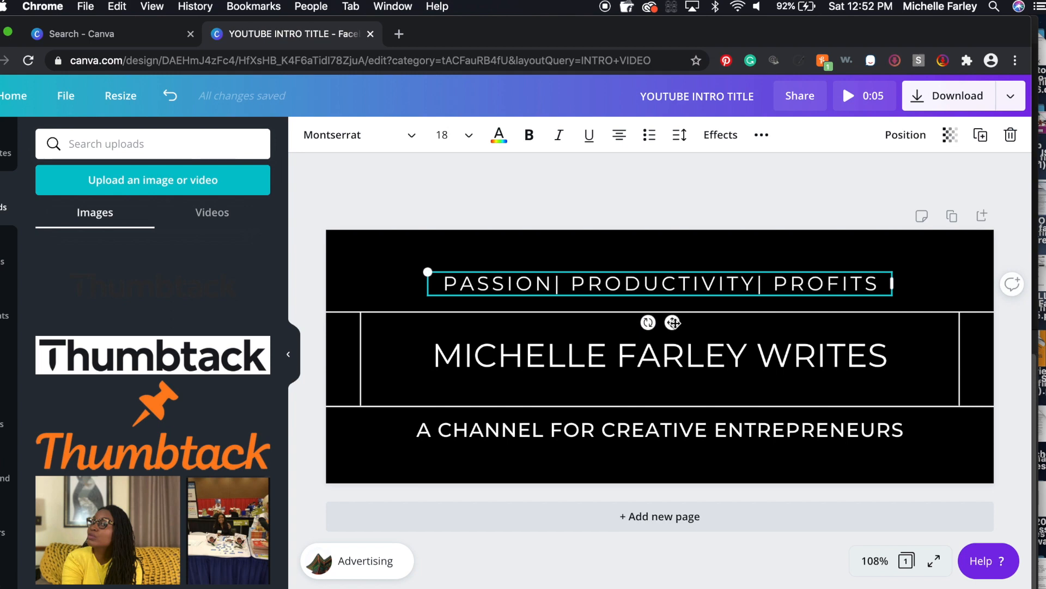
- Make the PASSION| PRODUCTIVITY| PROFITS text bold
triple_click(664, 288)
click(528, 134)
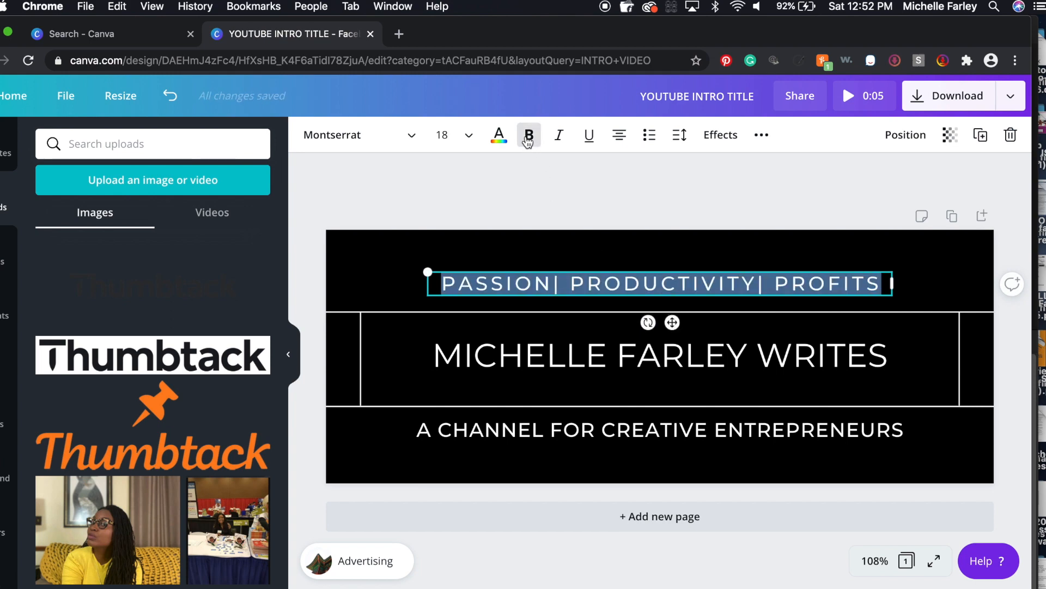
click(641, 204)
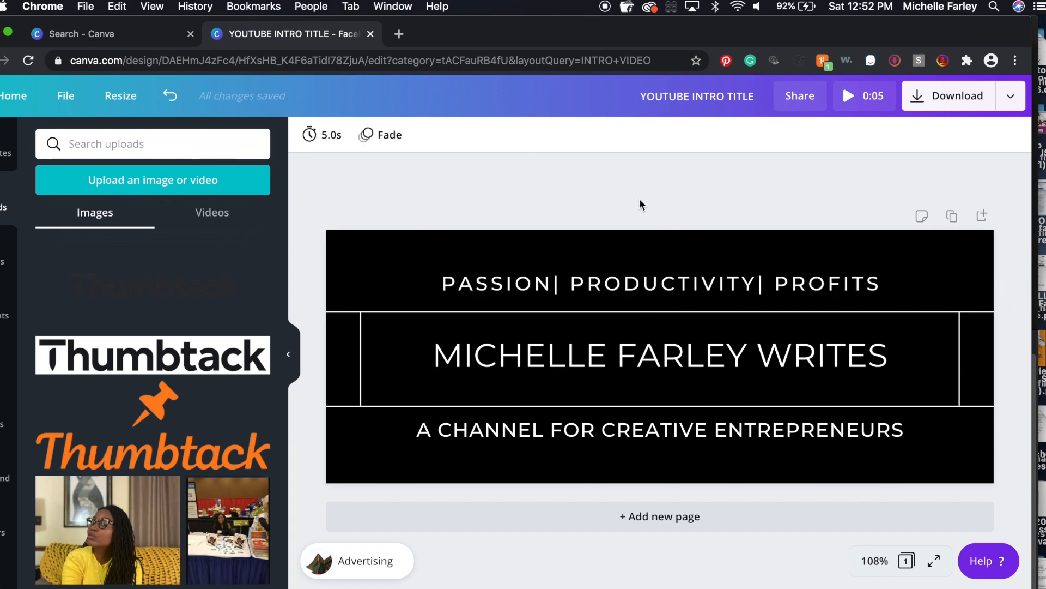
- Download the Canva title design as a PNG with a transparent background
click(1009, 103)
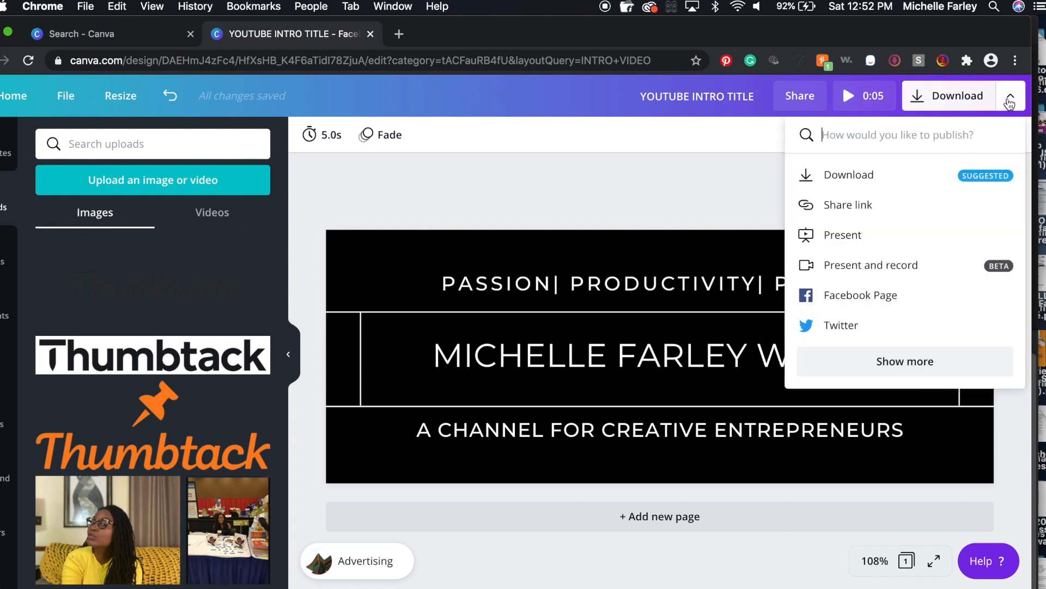
click(869, 174)
click(836, 209)
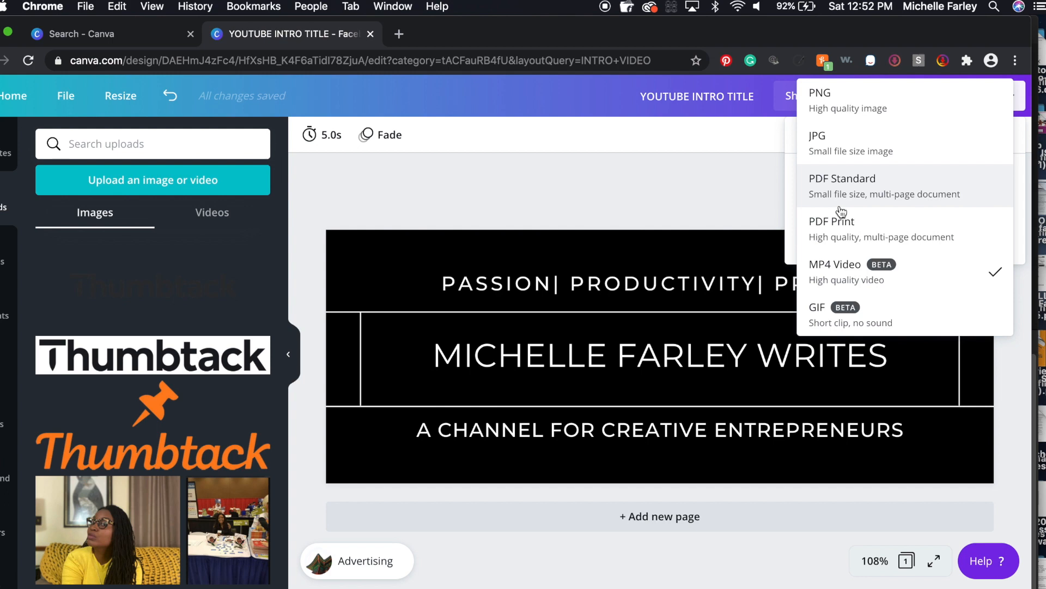
click(826, 99)
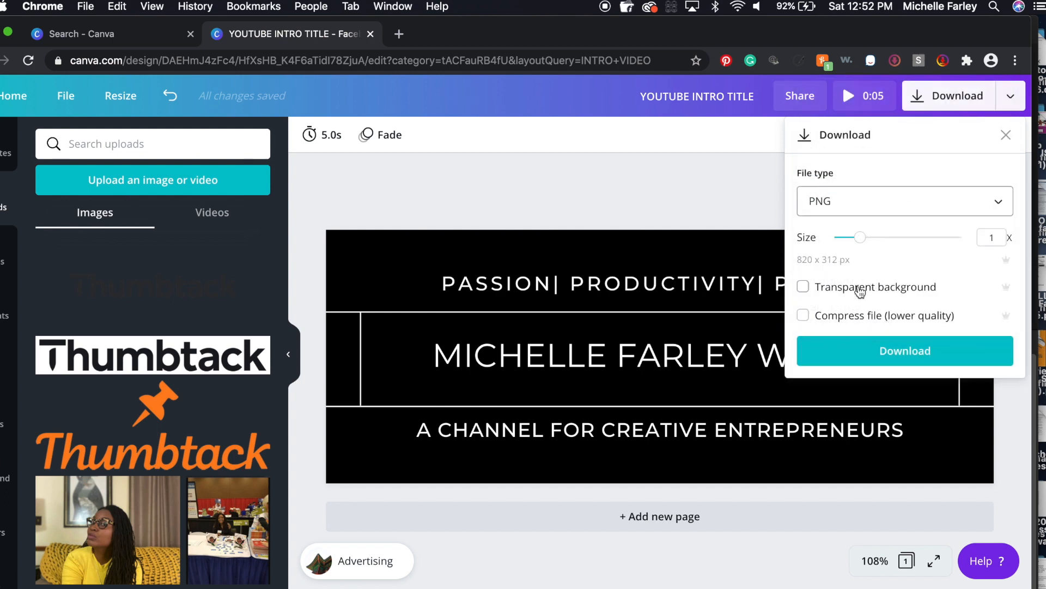
click(835, 287)
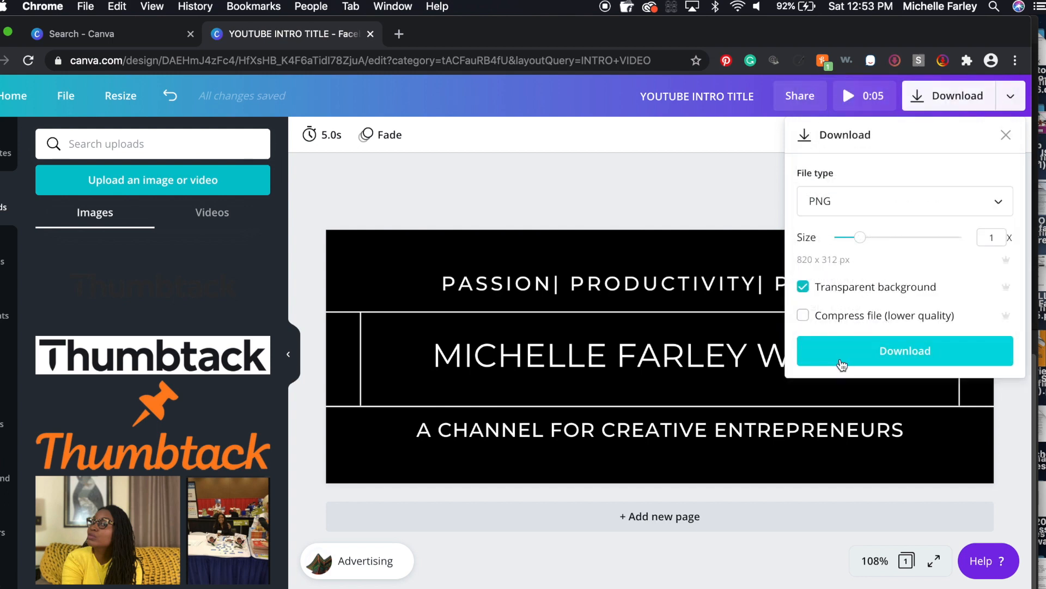
click(842, 363)
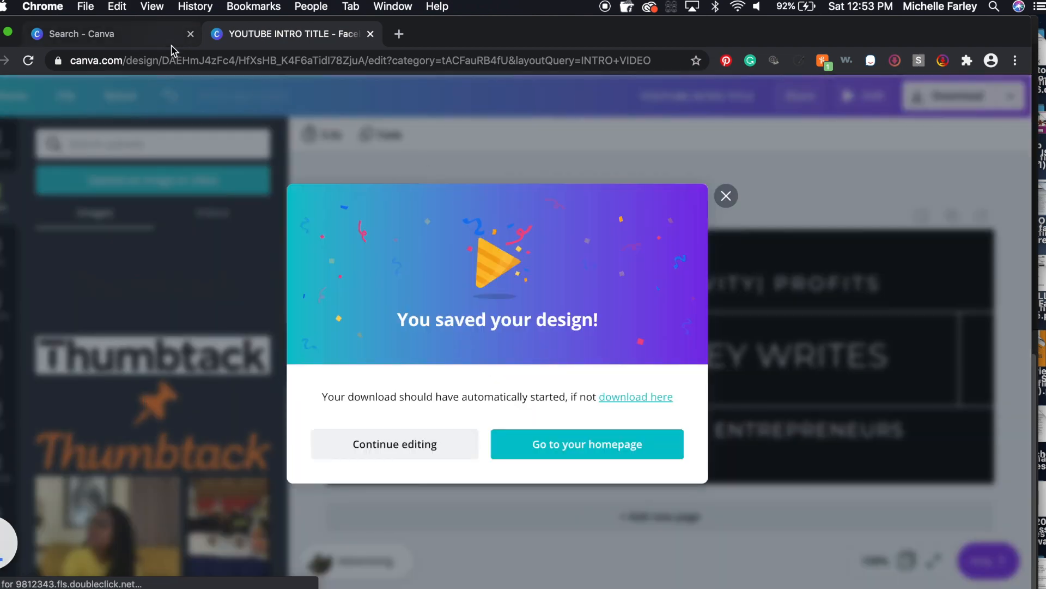
- Move the Chrome window aside and delete the old title overlay above the first clip in the iMovie timeline
drag(445, 34, 828, 30)
click(147, 420)
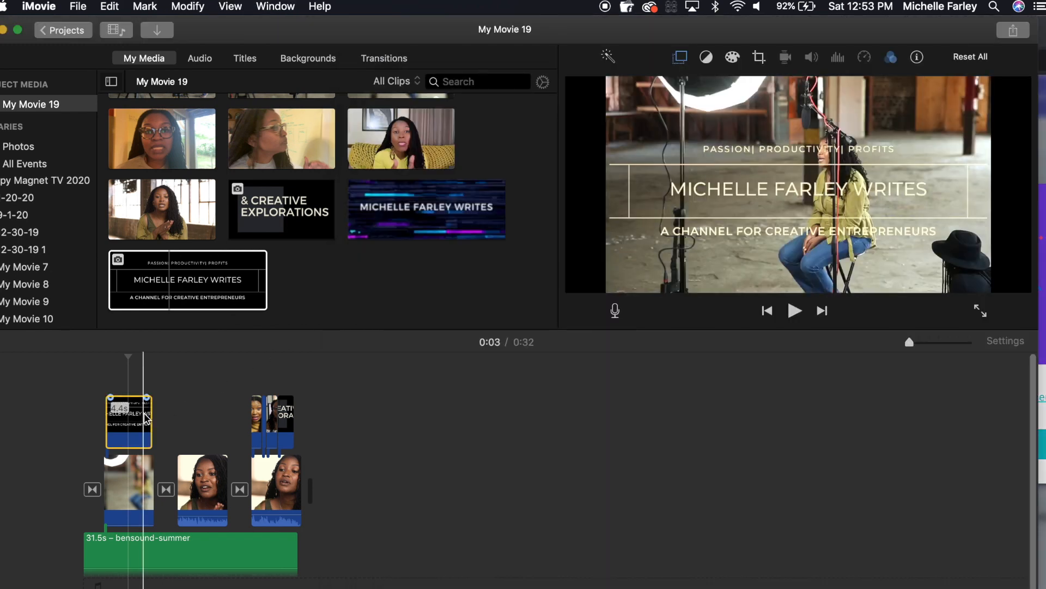
key(Delete)
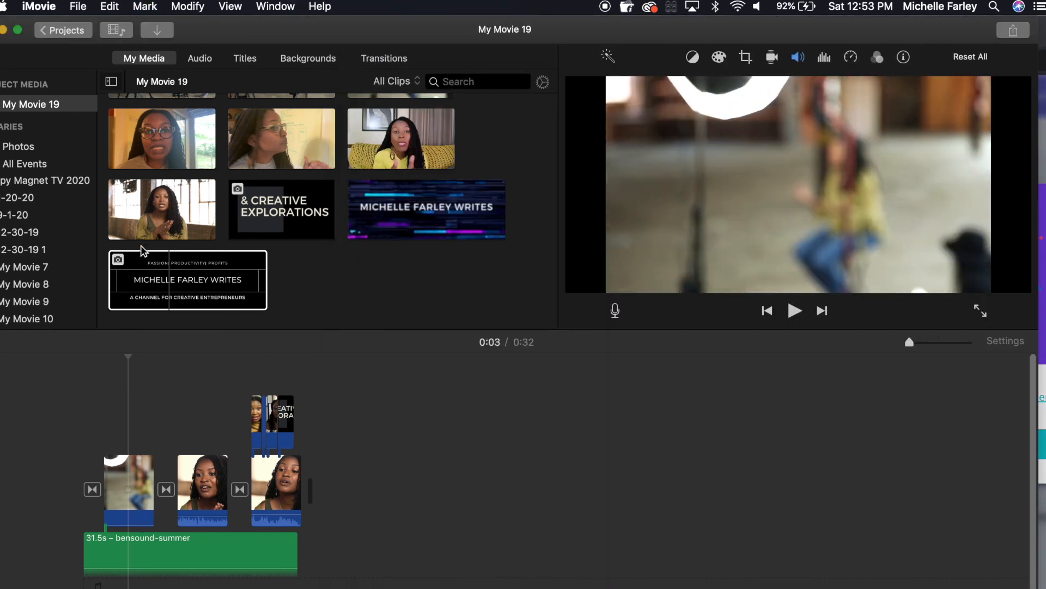
- Add the newly downloaded PNG from Chrome above the first clip in the iMovie timeline and trim it to about 4.4 s
key(super+Tab)
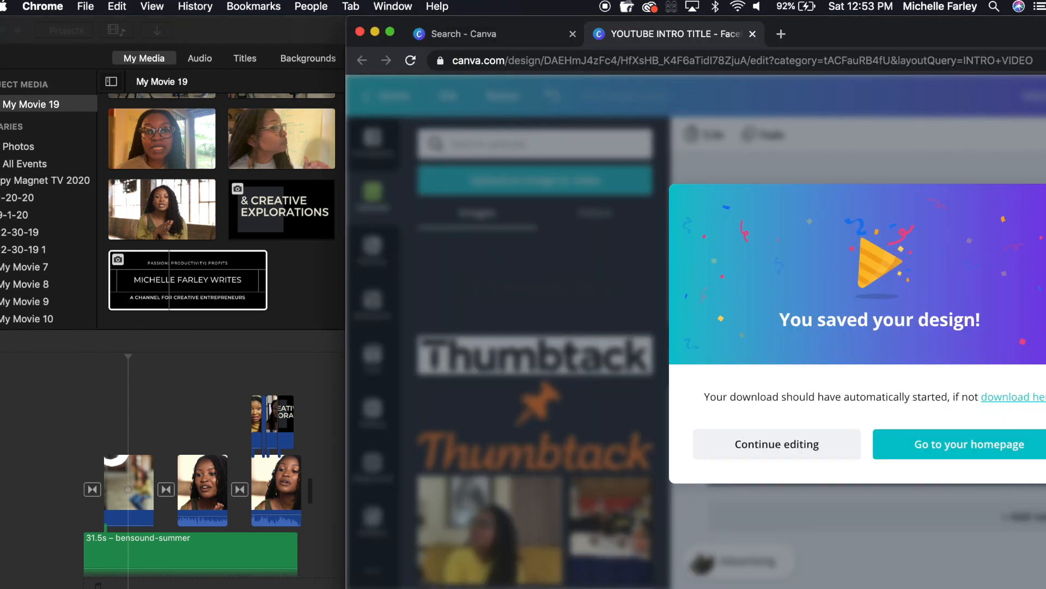
drag(378, 562, 107, 413)
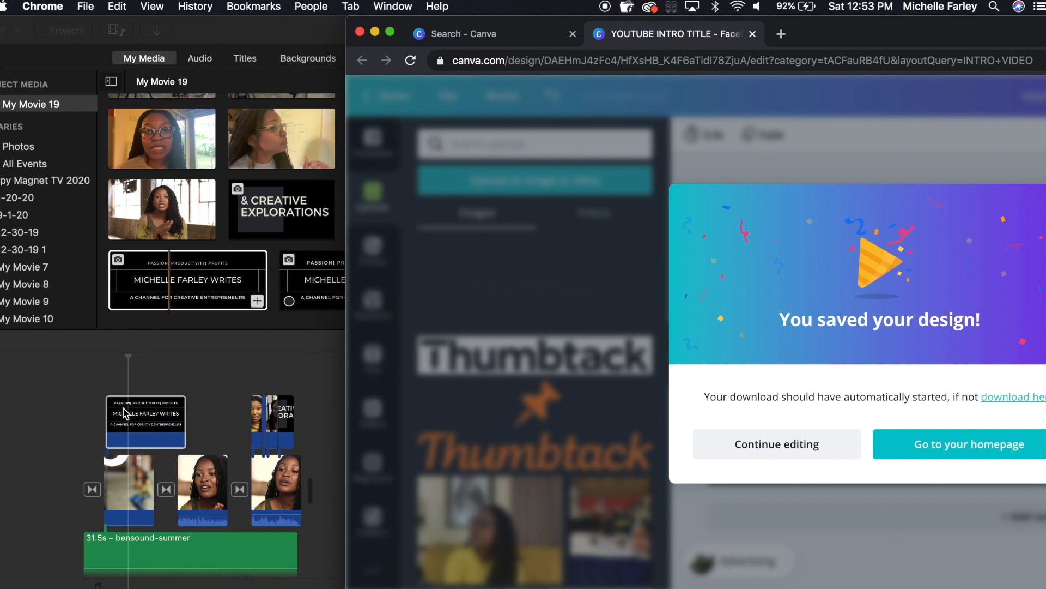
click(214, 376)
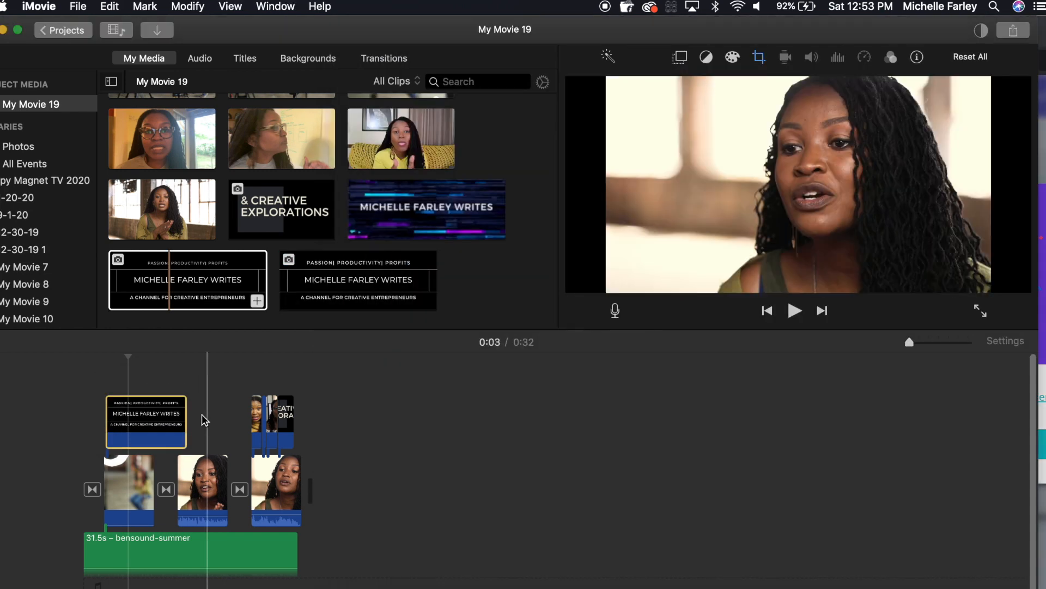
drag(186, 421, 150, 425)
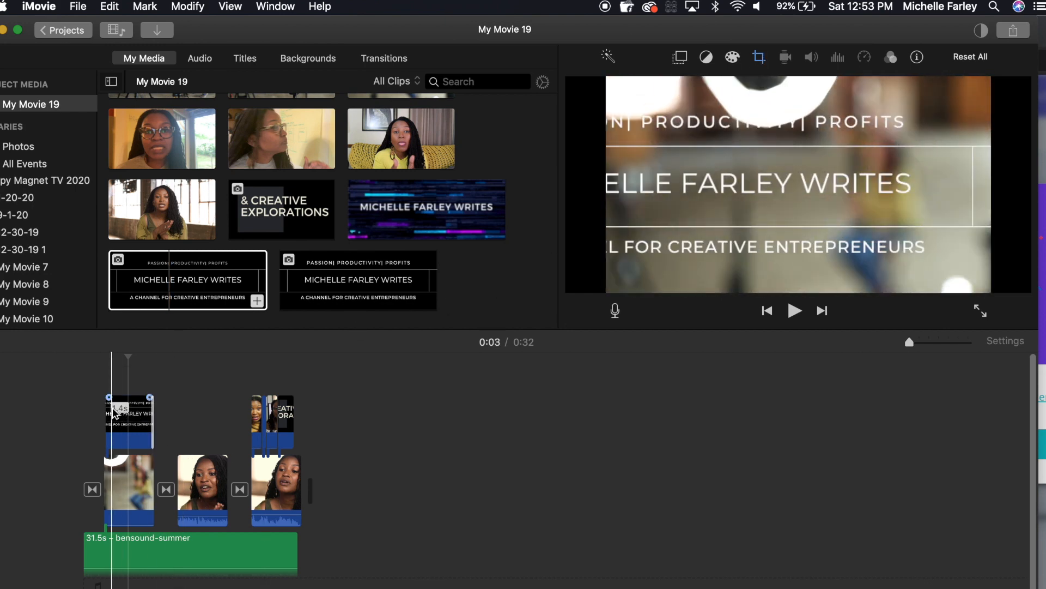
- Set the new title overlay's crop style to Fit and its overlay mode to Picture in Picture
click(143, 421)
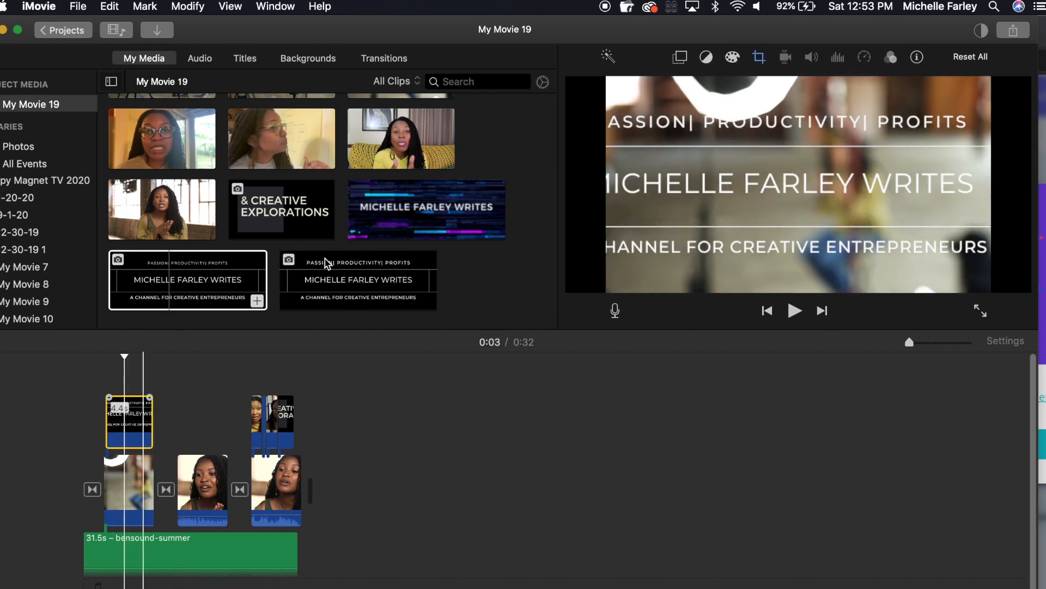
click(759, 58)
click(614, 89)
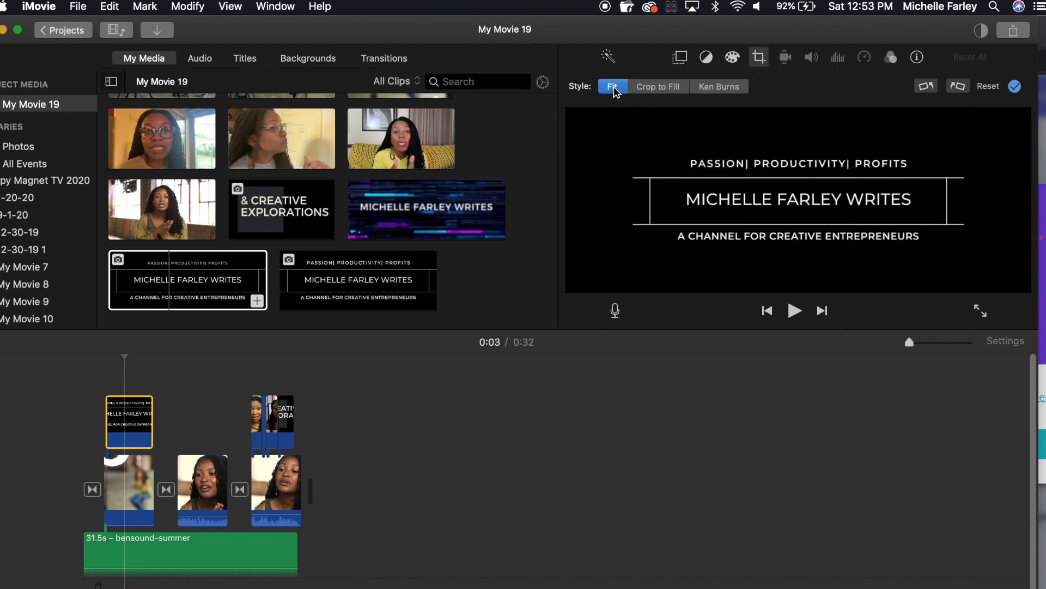
click(679, 58)
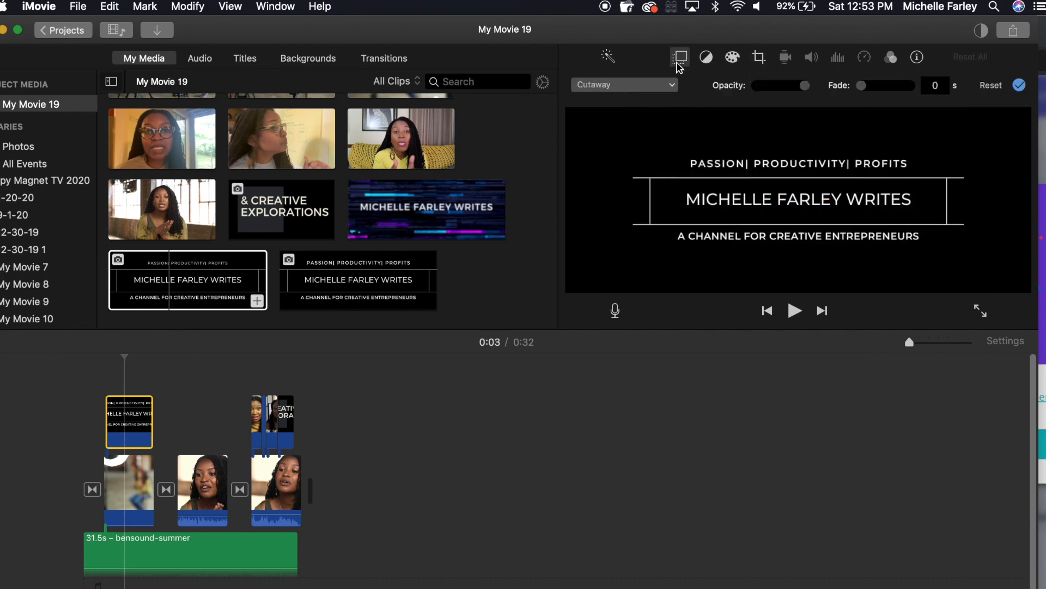
click(632, 85)
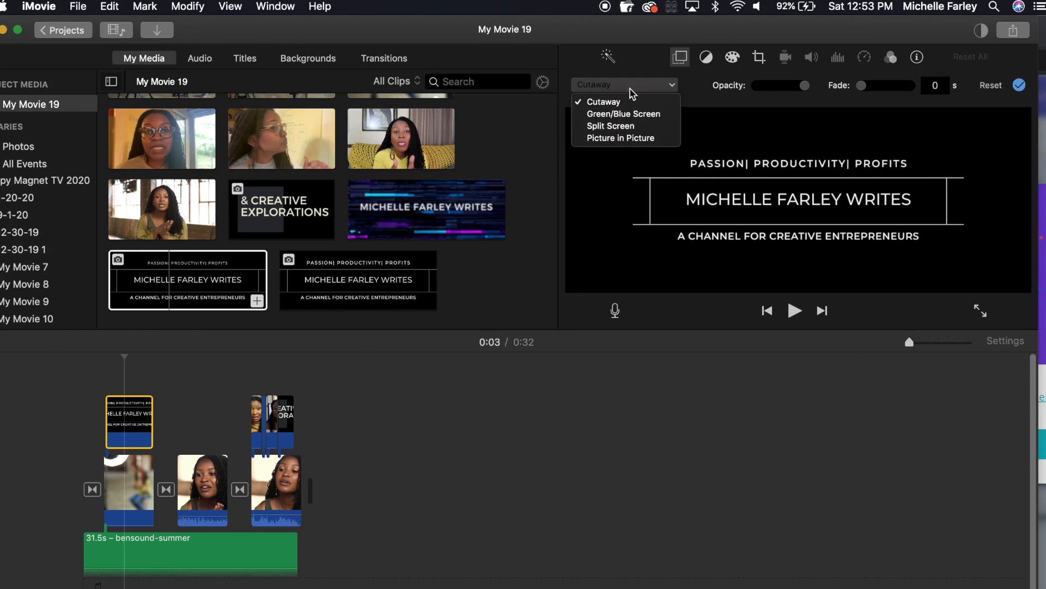
click(626, 139)
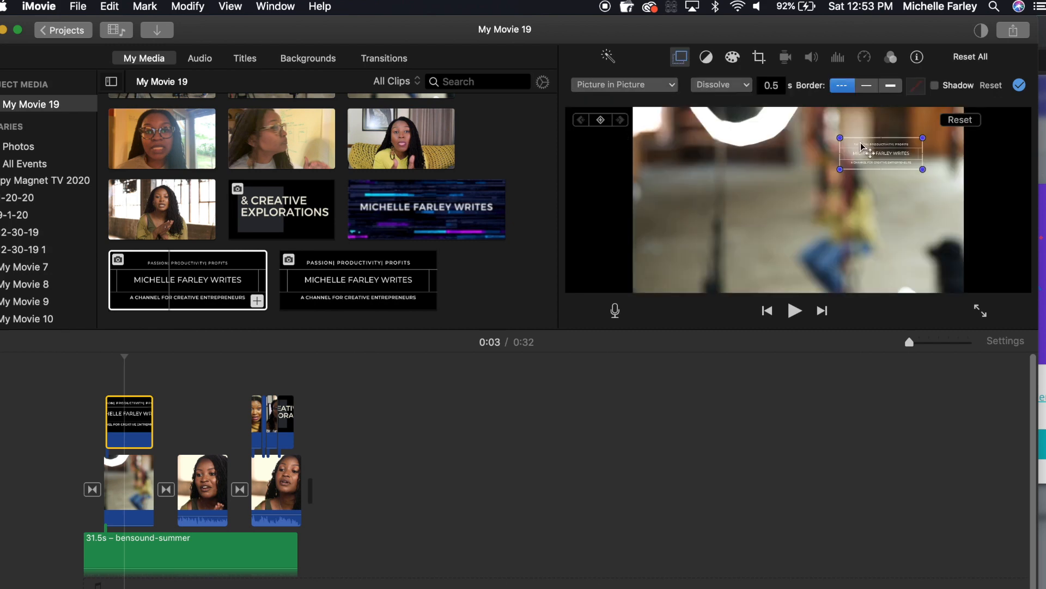
- Enlarge the picture-in-picture title to nearly the full frame width and position it slightly below the frame's middle
drag(872, 153, 647, 115)
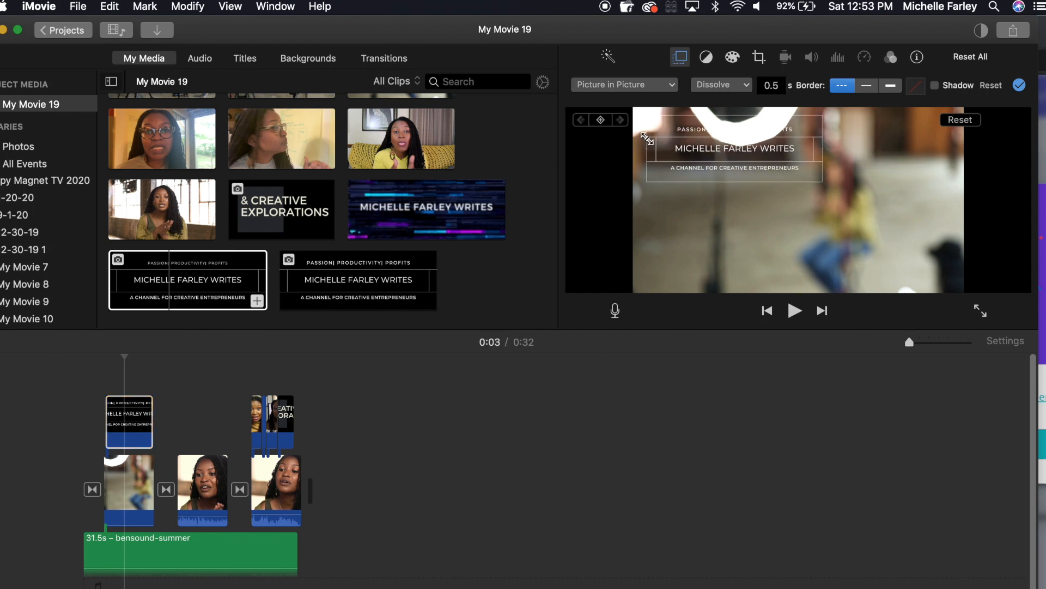
drag(823, 183, 954, 234)
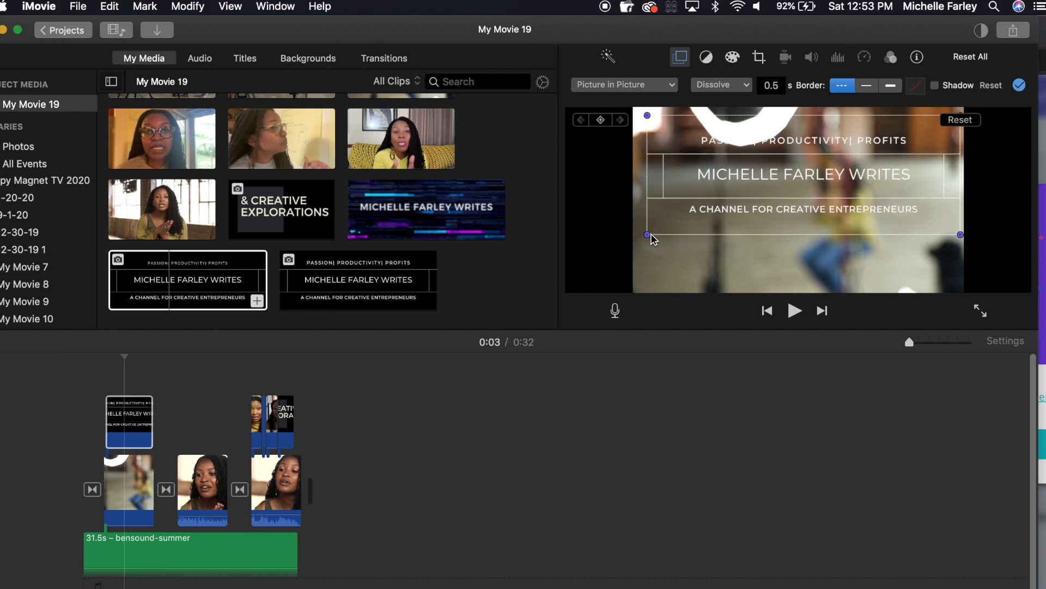
drag(646, 240, 671, 239)
drag(771, 181, 776, 215)
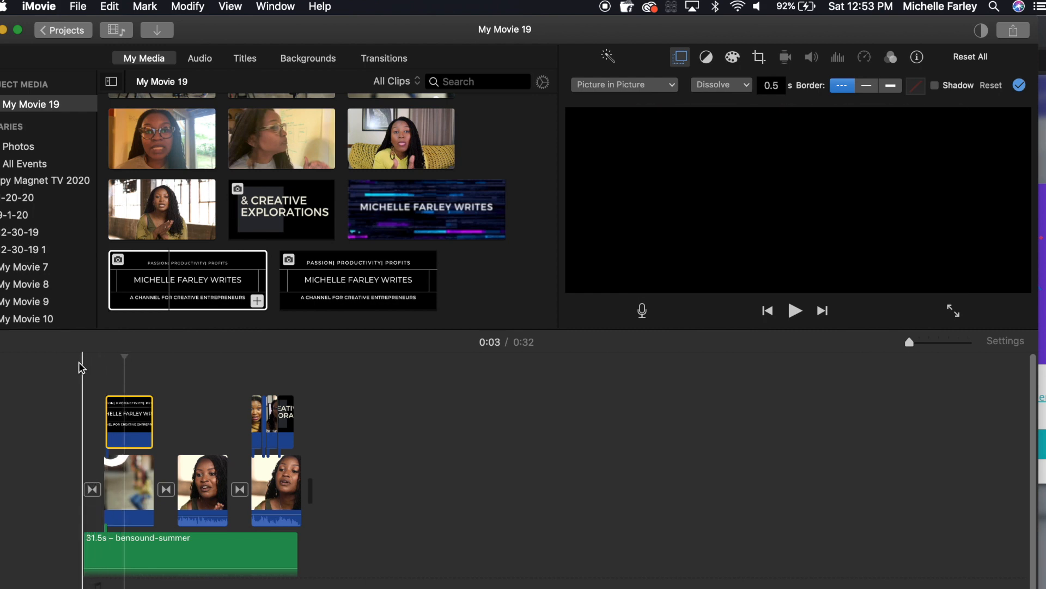
- Play the movie full screen from the beginning, then replay the title section in the regular viewer
click(81, 367)
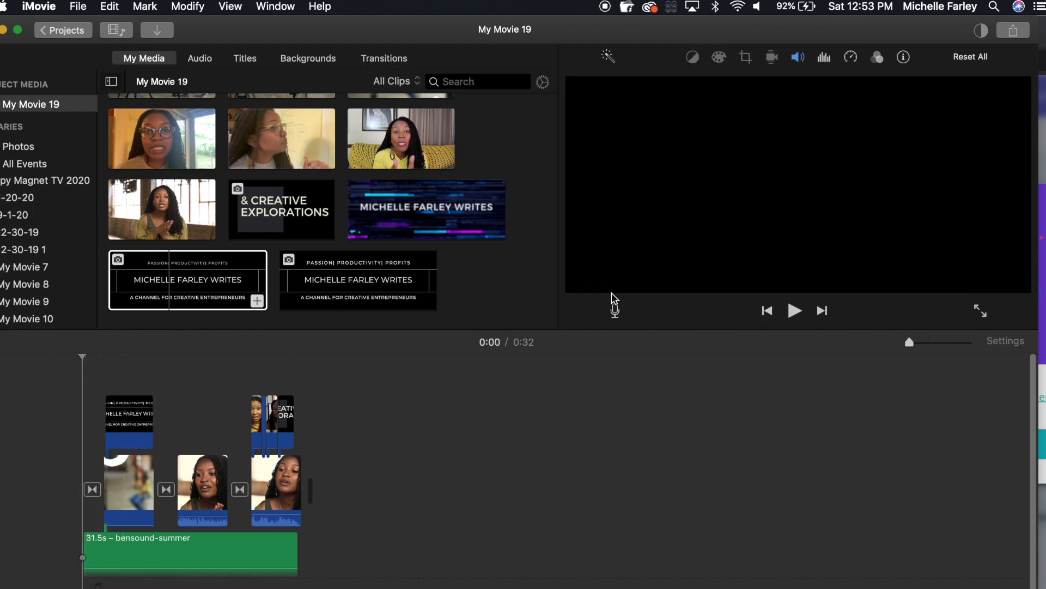
click(984, 310)
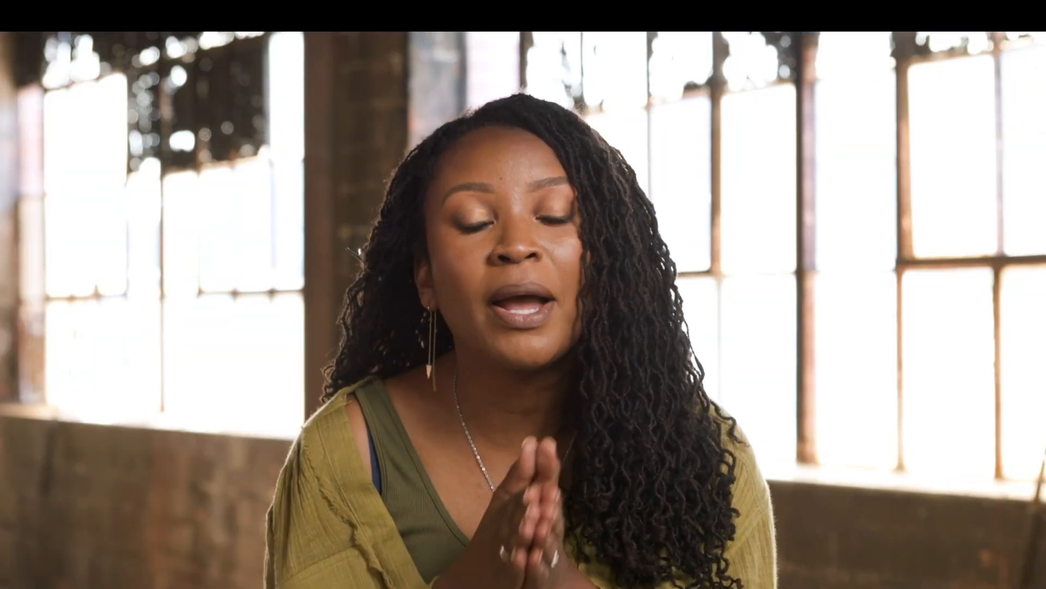
key(Escape)
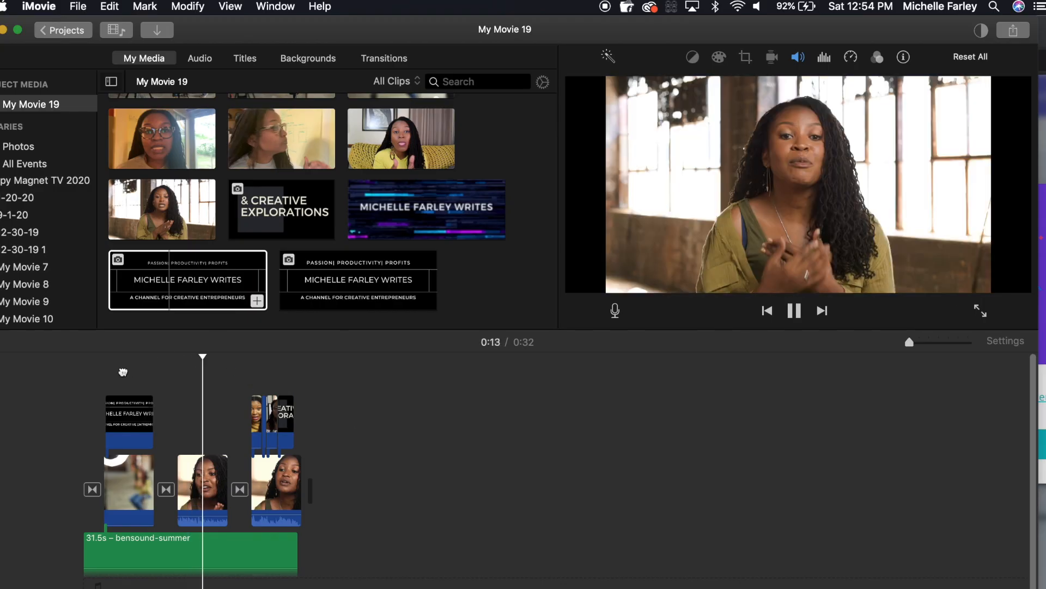
click(102, 380)
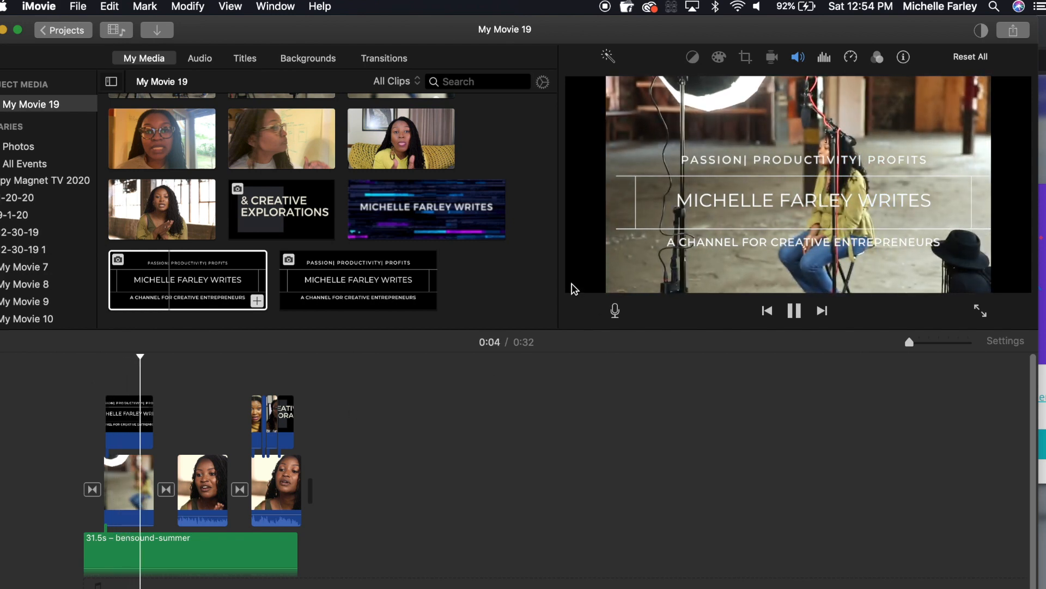
- Reopen the title's picture-in-picture settings and nudge the title slightly left and up to centre it over the footage
click(126, 428)
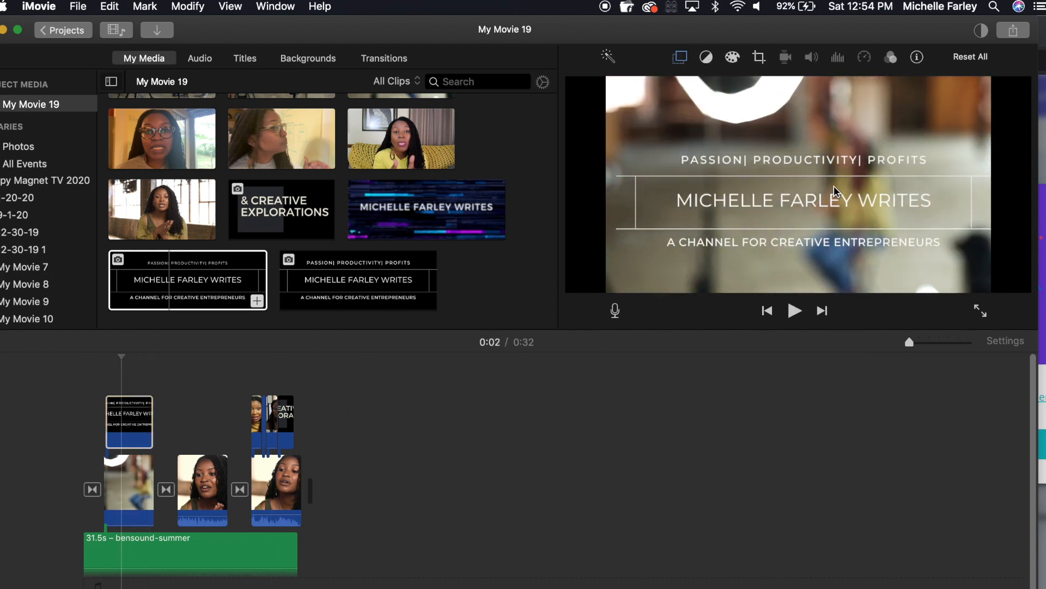
click(679, 58)
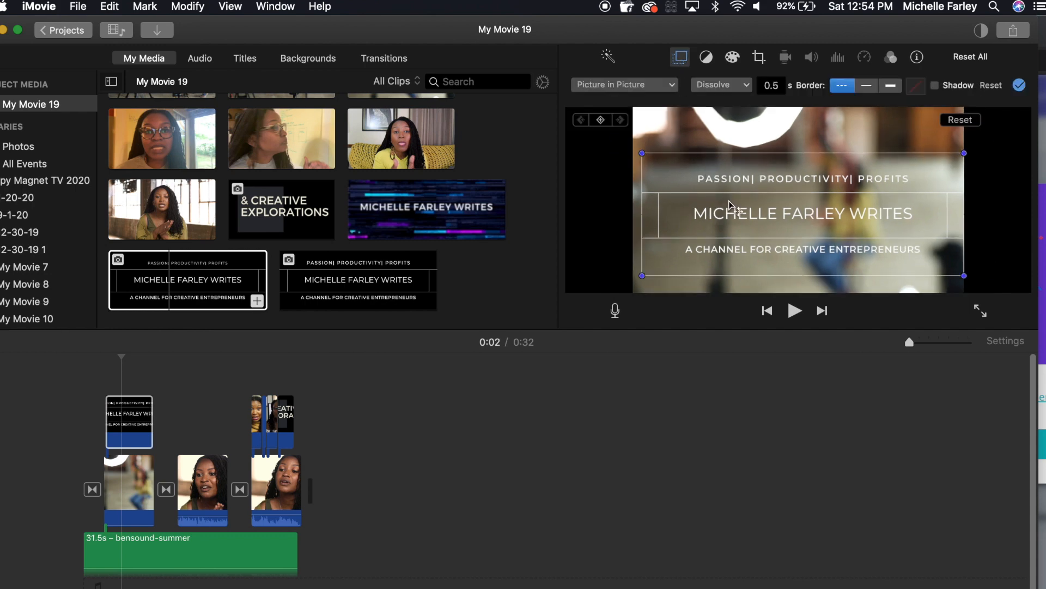
drag(728, 201, 724, 200)
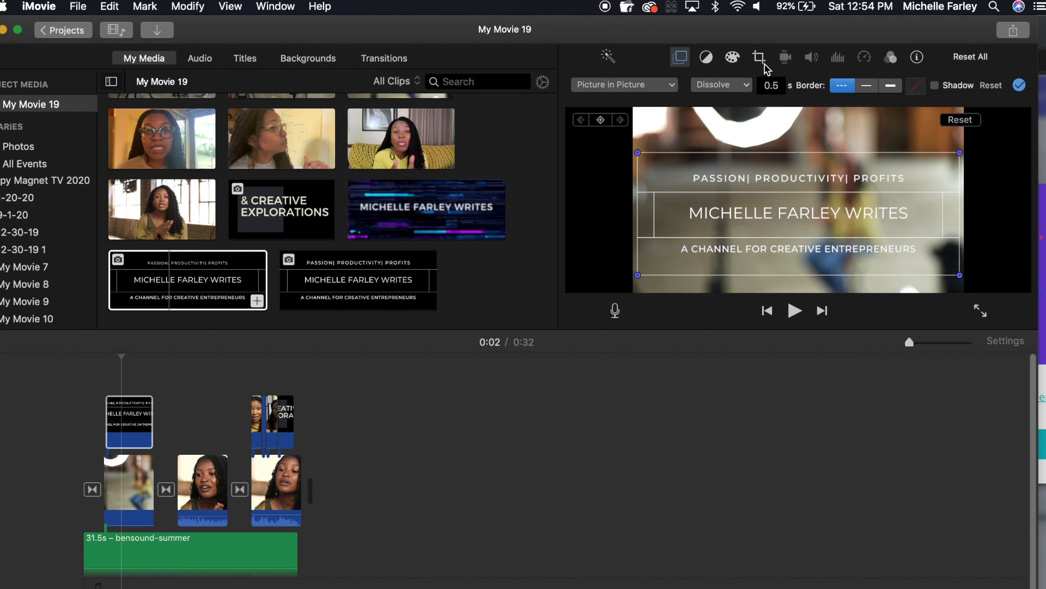
drag(795, 199, 793, 188)
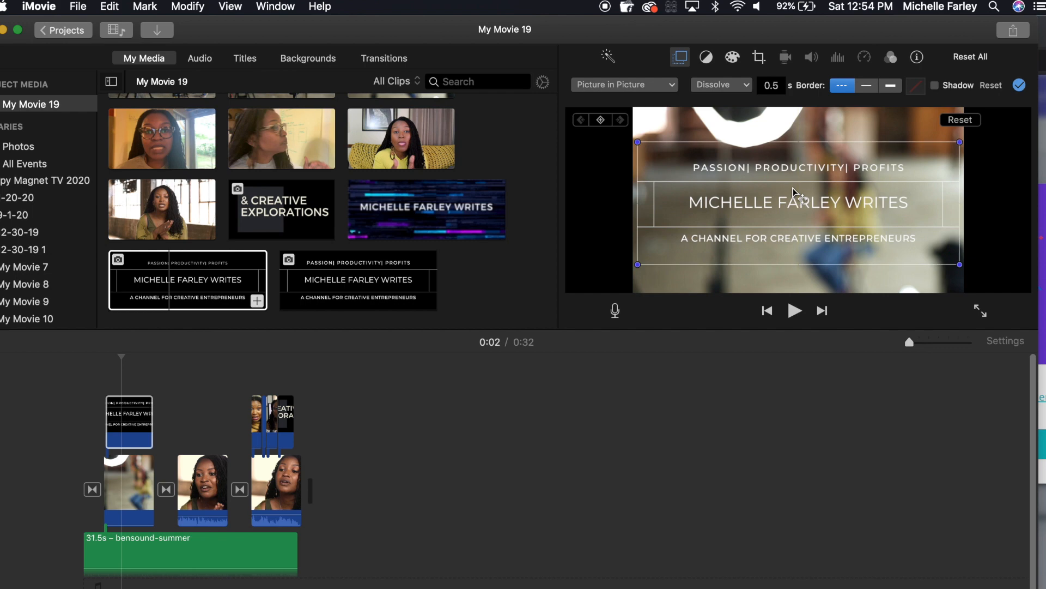